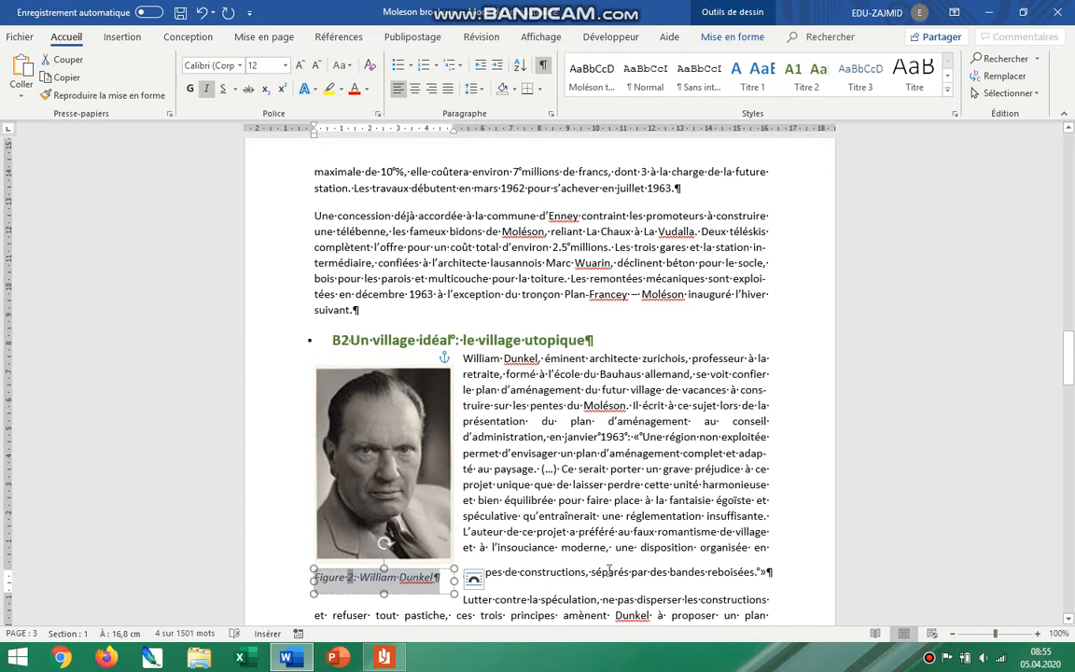
# - Group the portrait photo under heading B2 with its Figure 2 caption box
pyautogui.click(317, 442)
pyautogui.keyDown('shift'); pyautogui.click(404, 575); pyautogui.keyUp('shift')
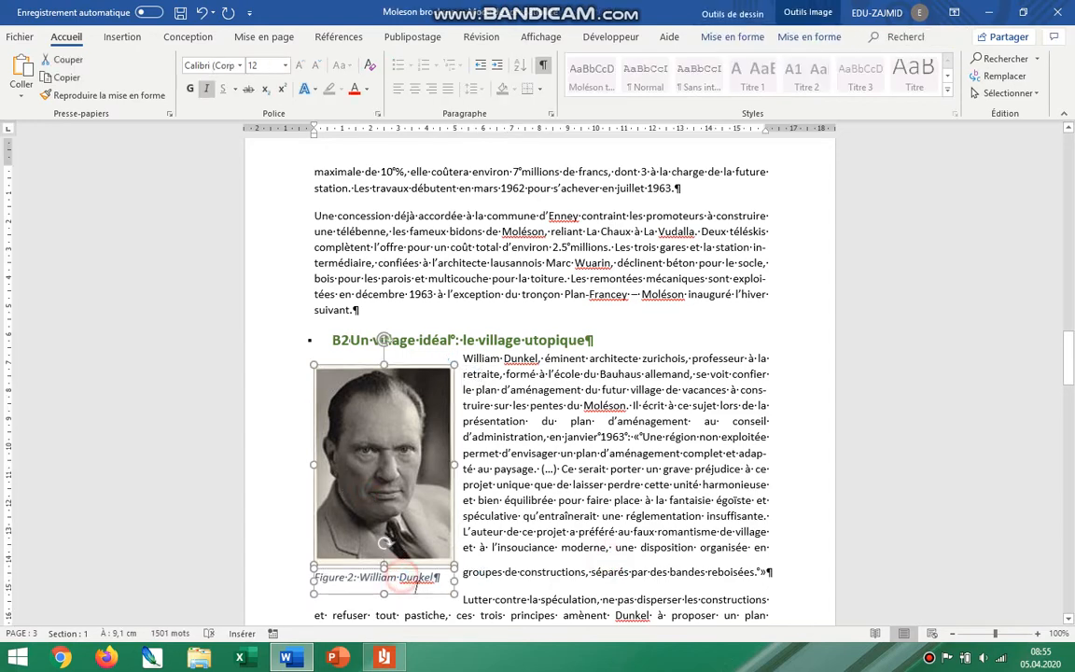
pyautogui.rightClick(421, 513)
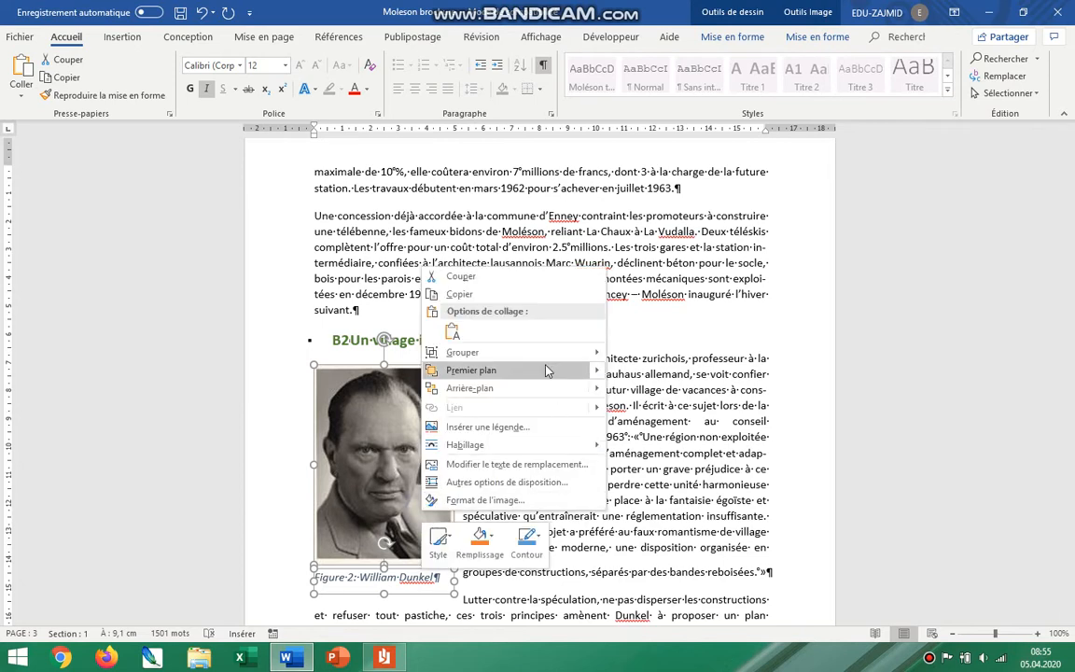
pyautogui.moveTo(526, 356)
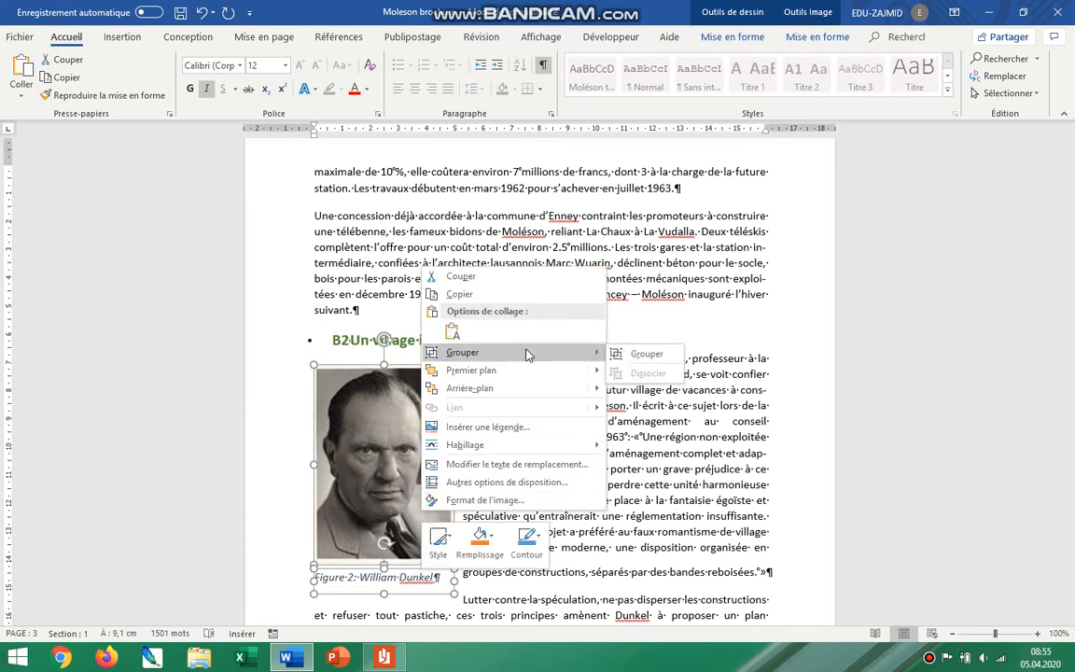
pyautogui.click(620, 353)
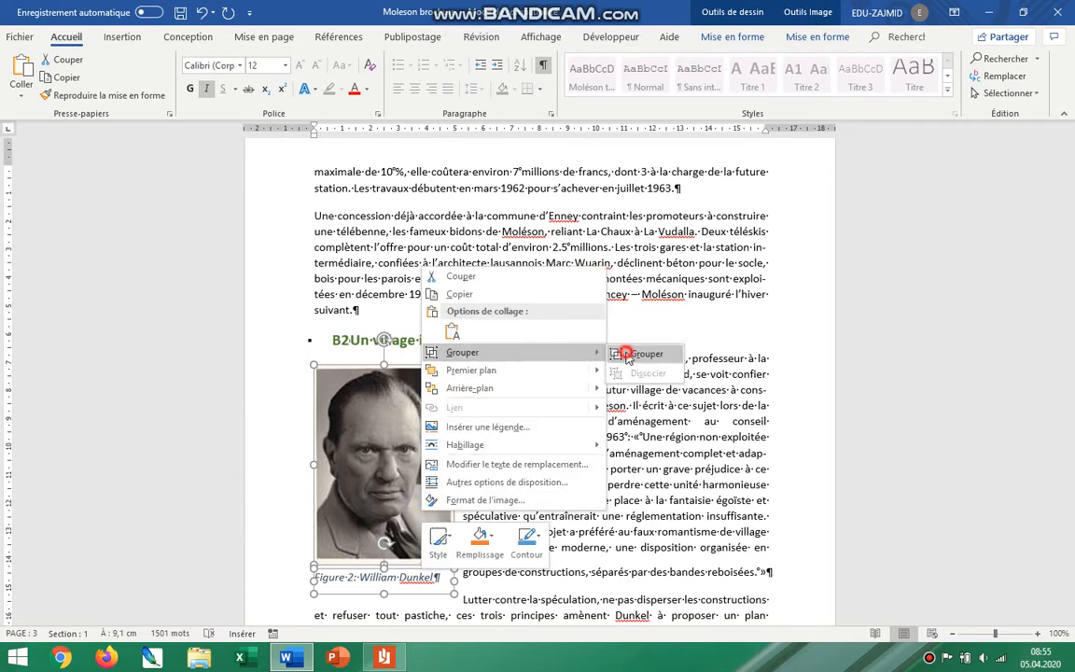
# - Capitalize the first letter of the cable car picture's caption so it reads "Télébenne"
pyautogui.scroll(10, 740, 452)
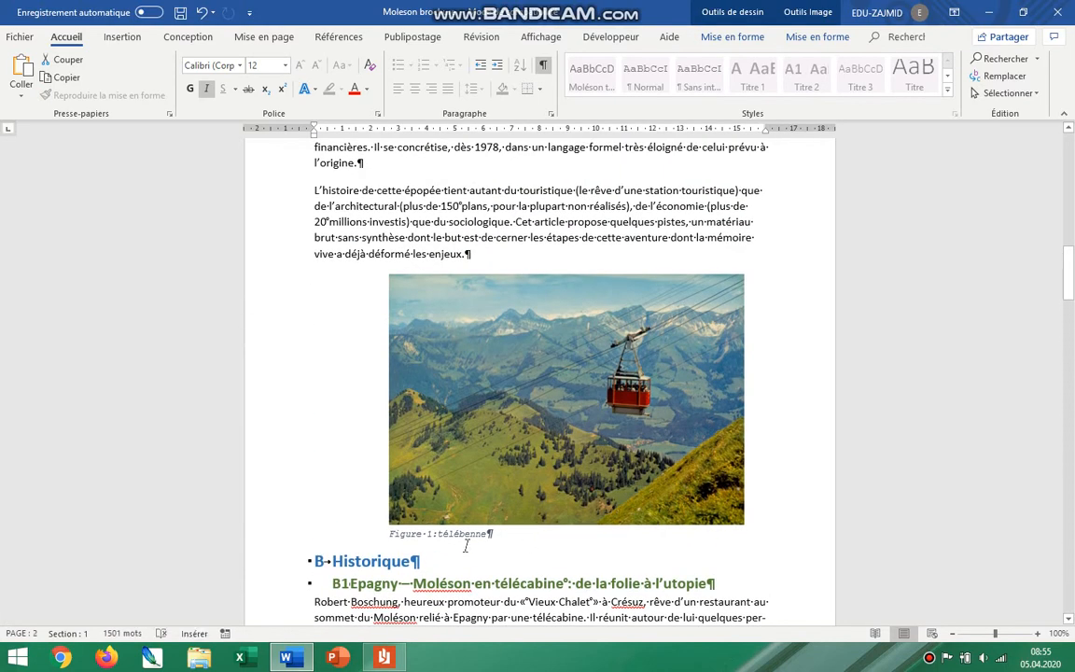
pyautogui.click(439, 533)
pyautogui.press('BackSpace')
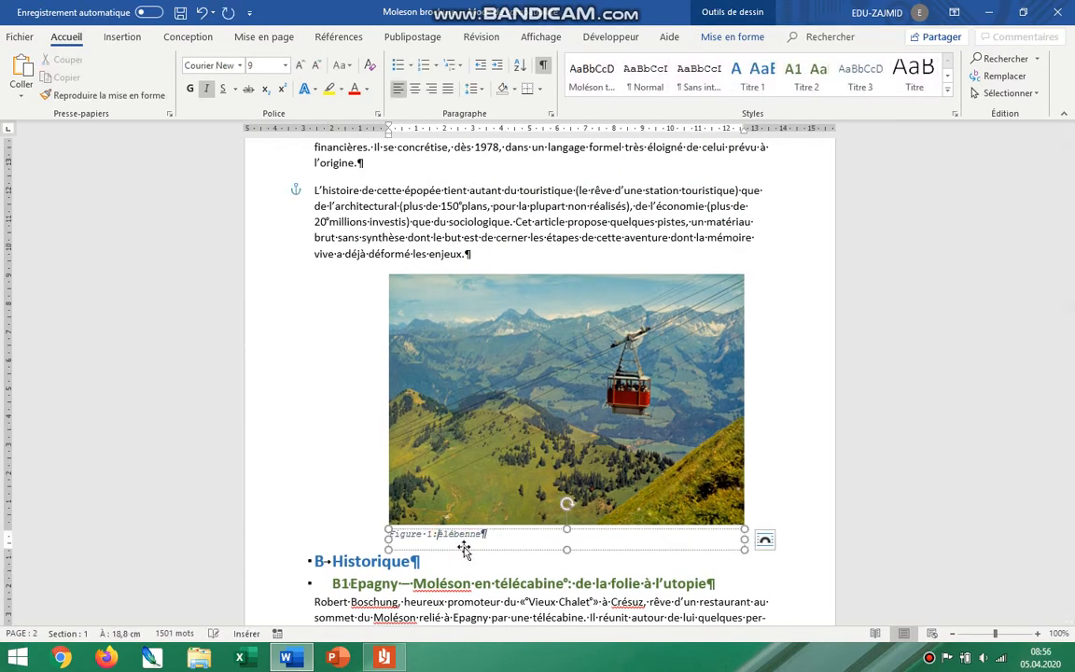
pyautogui.write('T')
# - Format the whole Figure 1 caption in Calibri at size 12
pyautogui.moveTo(490, 538); pyautogui.dragTo(348, 529)
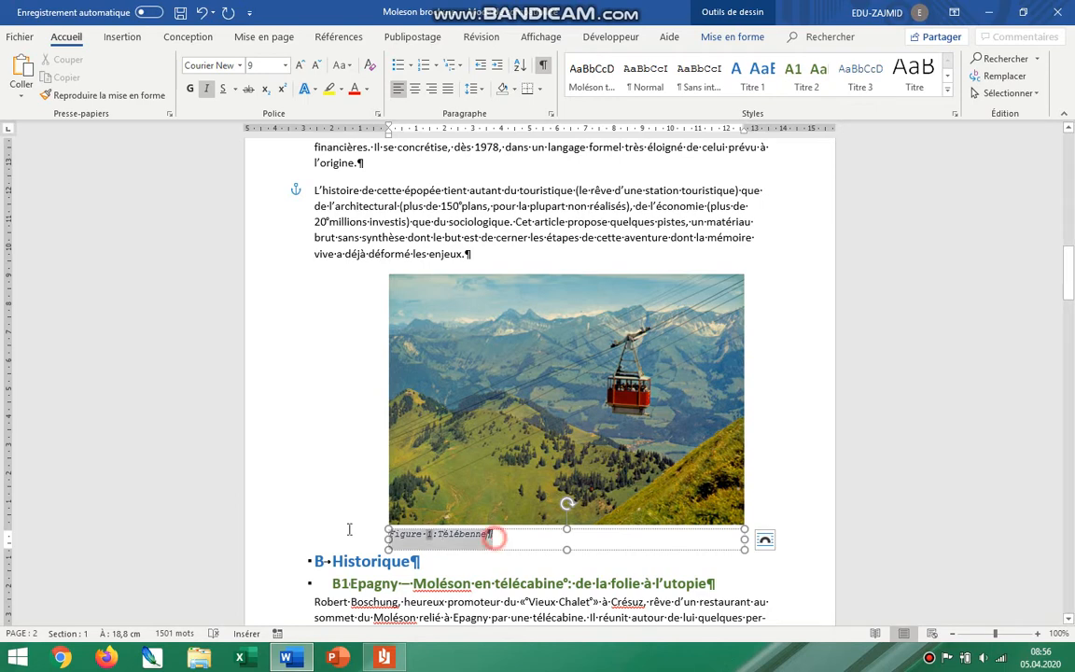
pyautogui.click(240, 66)
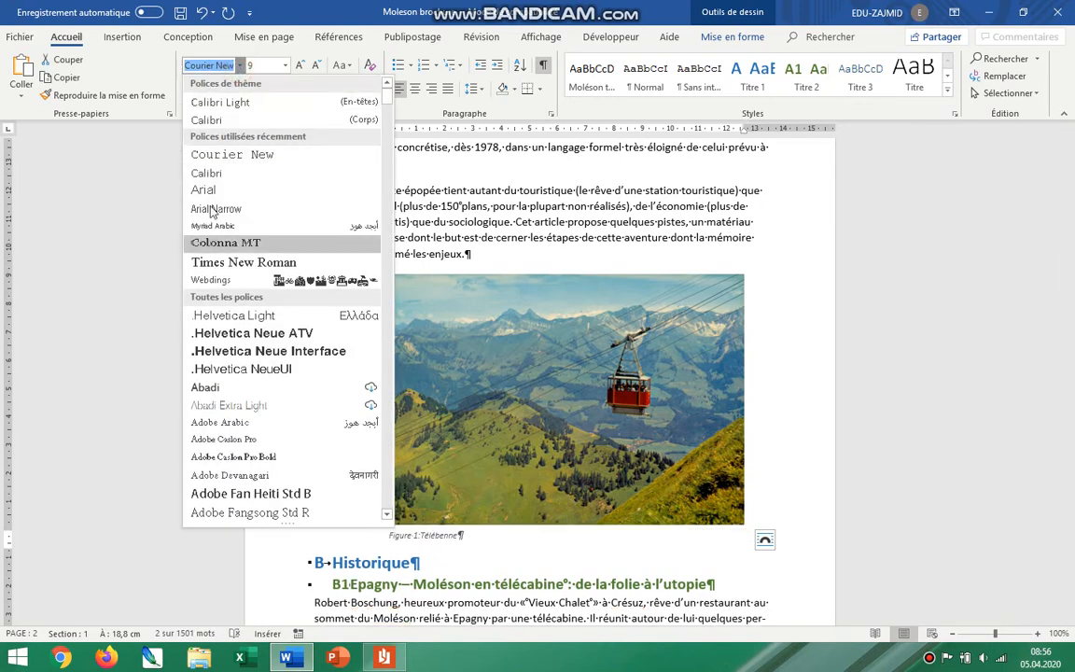
pyautogui.click(209, 171)
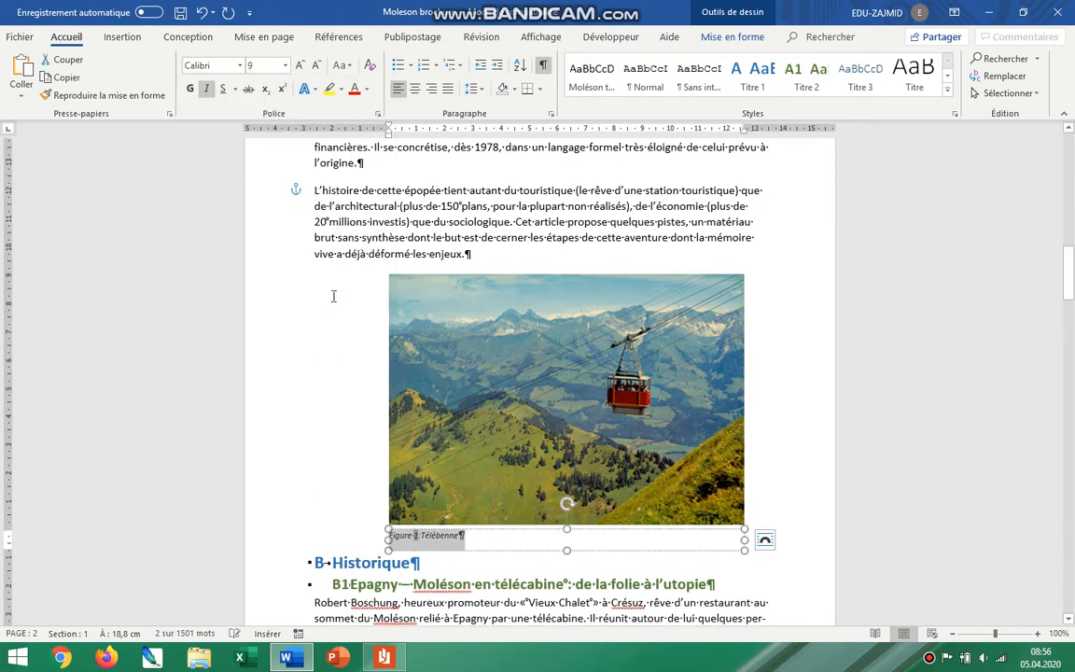
pyautogui.click(254, 65)
pyautogui.press('Return')
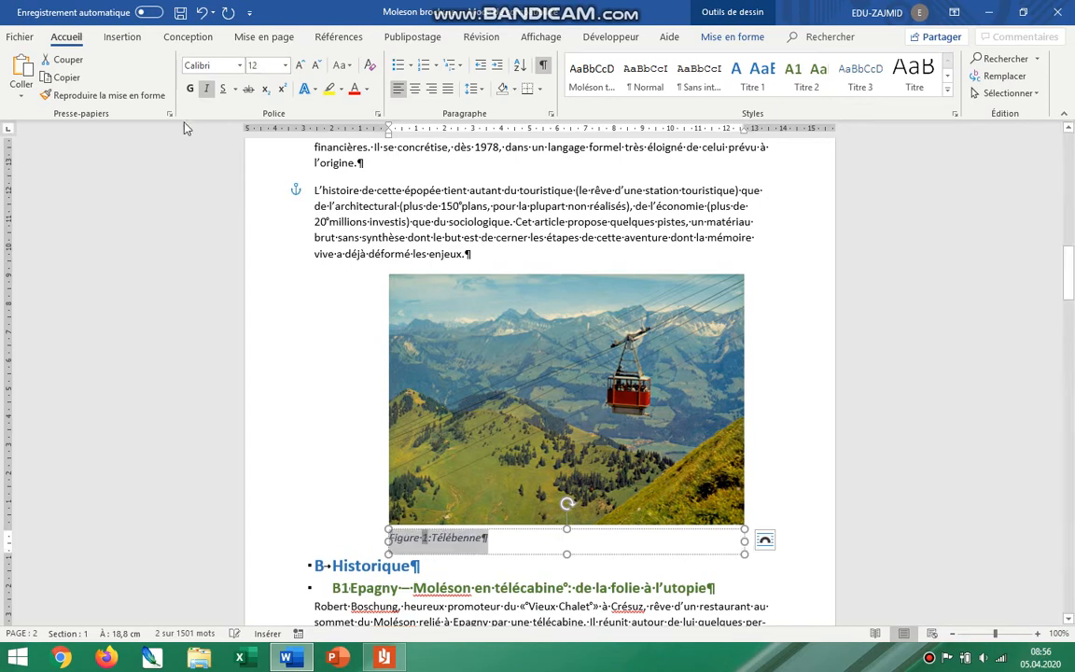
# - Group the cable car picture with its Figure 1 caption box
pyautogui.click(540, 507)
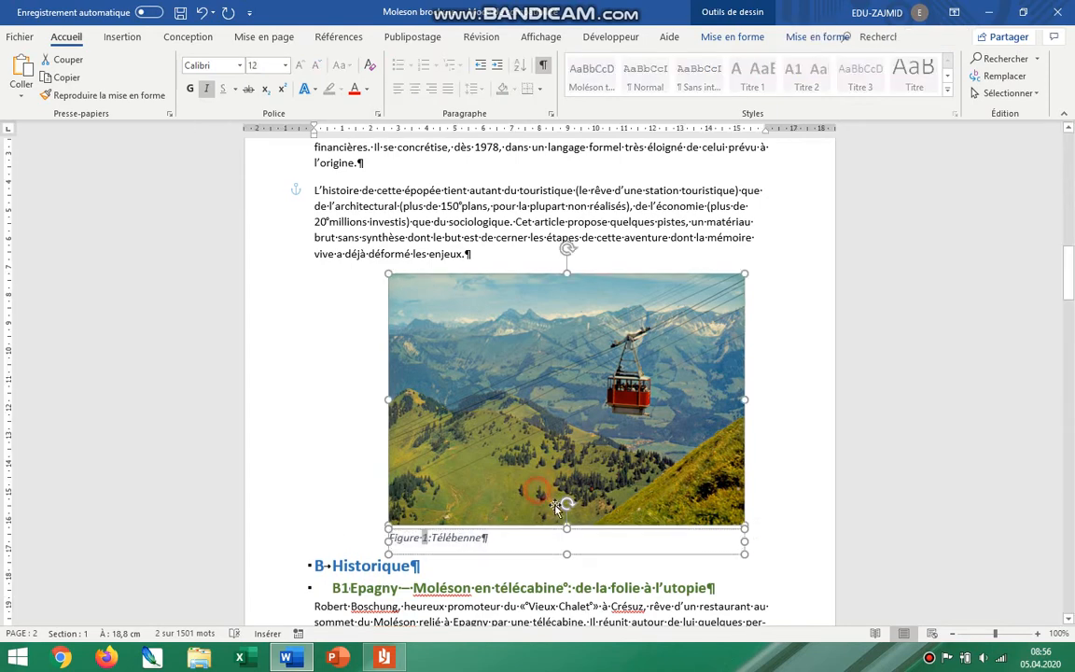
pyautogui.rightClick(557, 217)
pyautogui.moveTo(651, 308)
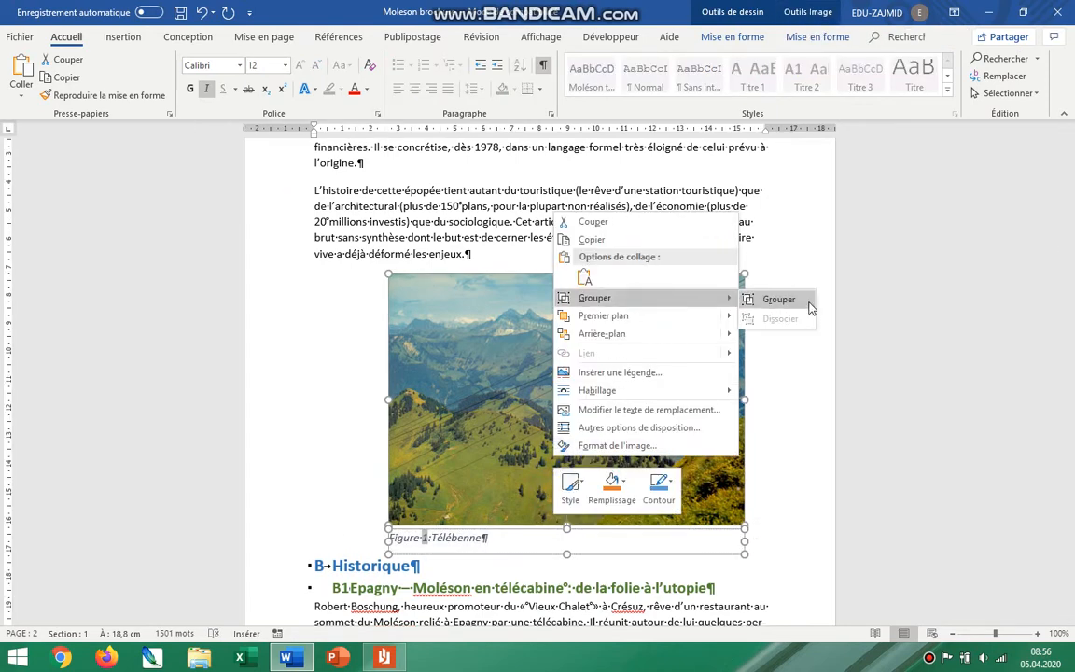
pyautogui.click(779, 298)
# - Shift the cable car picture and its Figure 1 caption slightly left so they sit centred below the paragraph
pyautogui.moveTo(609, 428); pyautogui.dragTo(583, 423)
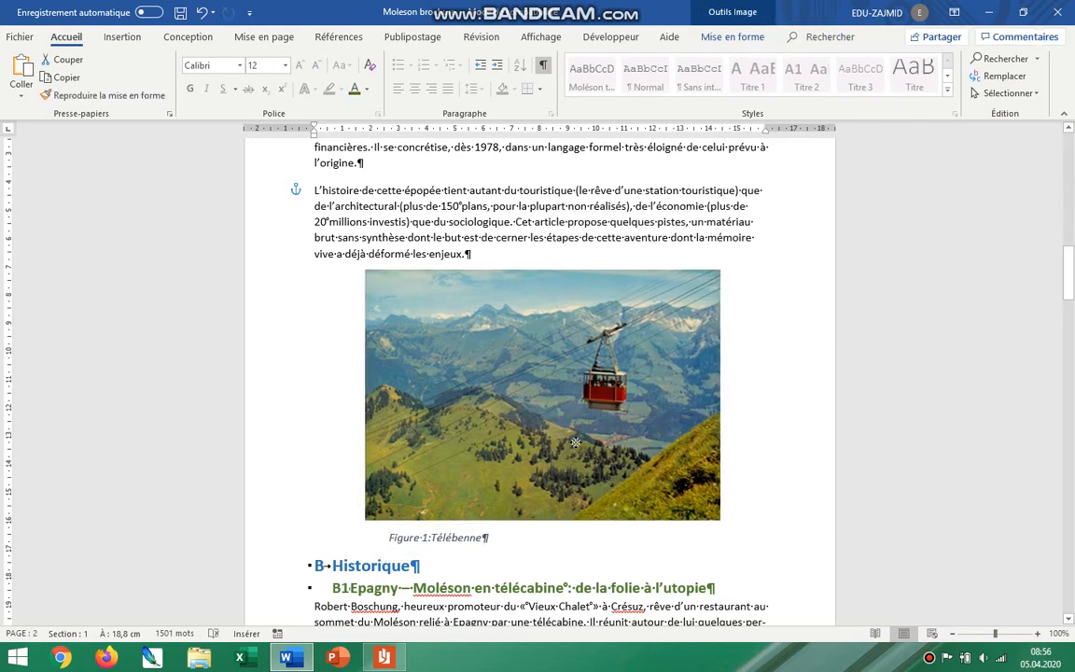
pyautogui.click(427, 540)
pyautogui.click(447, 528)
pyautogui.moveTo(449, 529); pyautogui.dragTo(427, 528)
pyautogui.click(634, 619)
pyautogui.click(570, 485)
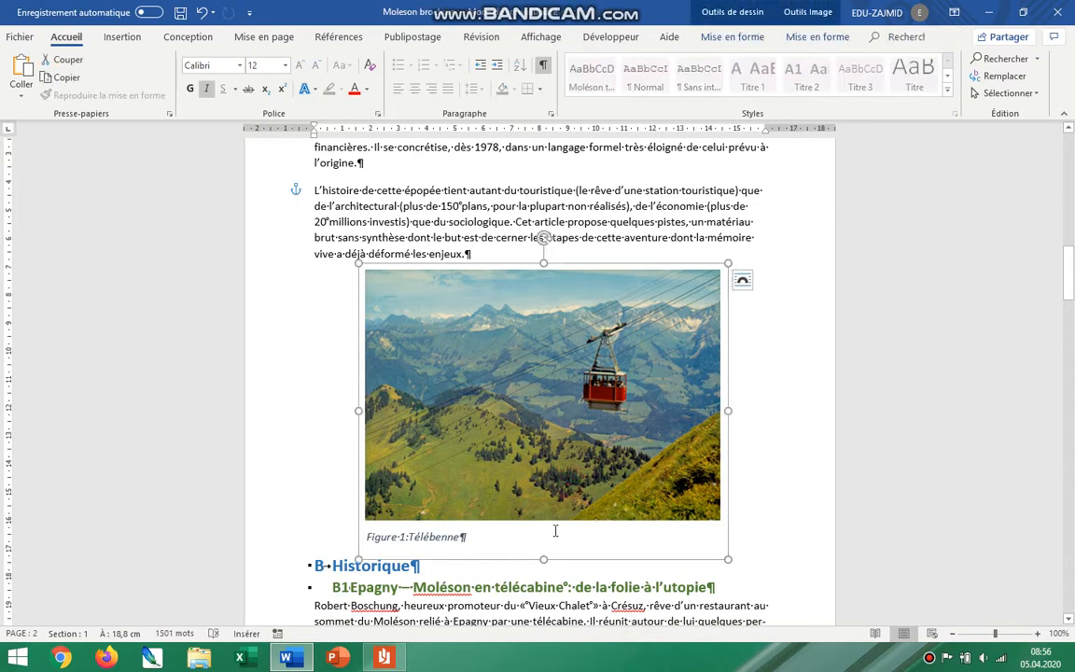
pyautogui.moveTo(560, 495); pyautogui.dragTo(515, 472)
pyautogui.click(756, 396)
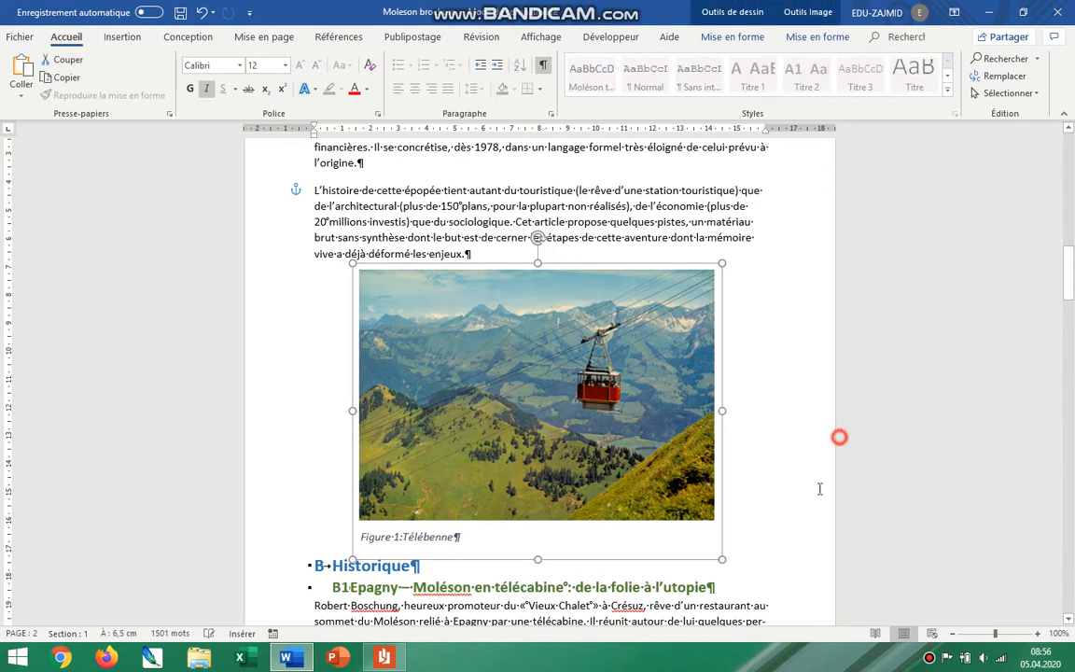
# - Switch to the assignment PDF and read the footnote requirement, highlighting the word Heimatschutz
pyautogui.scroll(2, 801, 462)
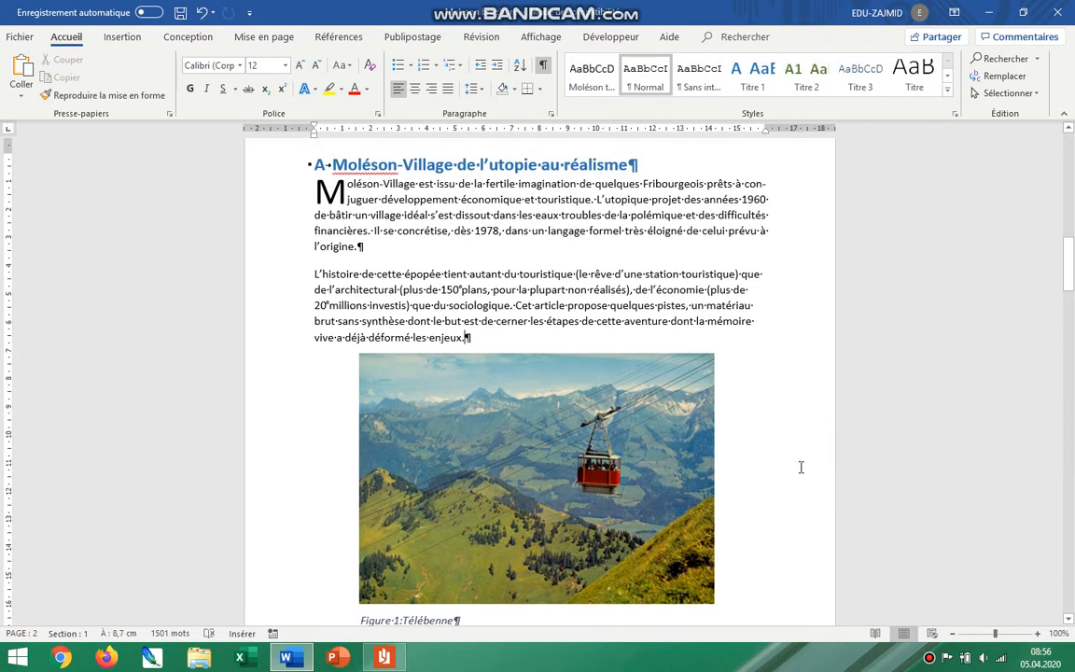
pyautogui.scroll(3, 801, 468)
pyautogui.click(391, 658)
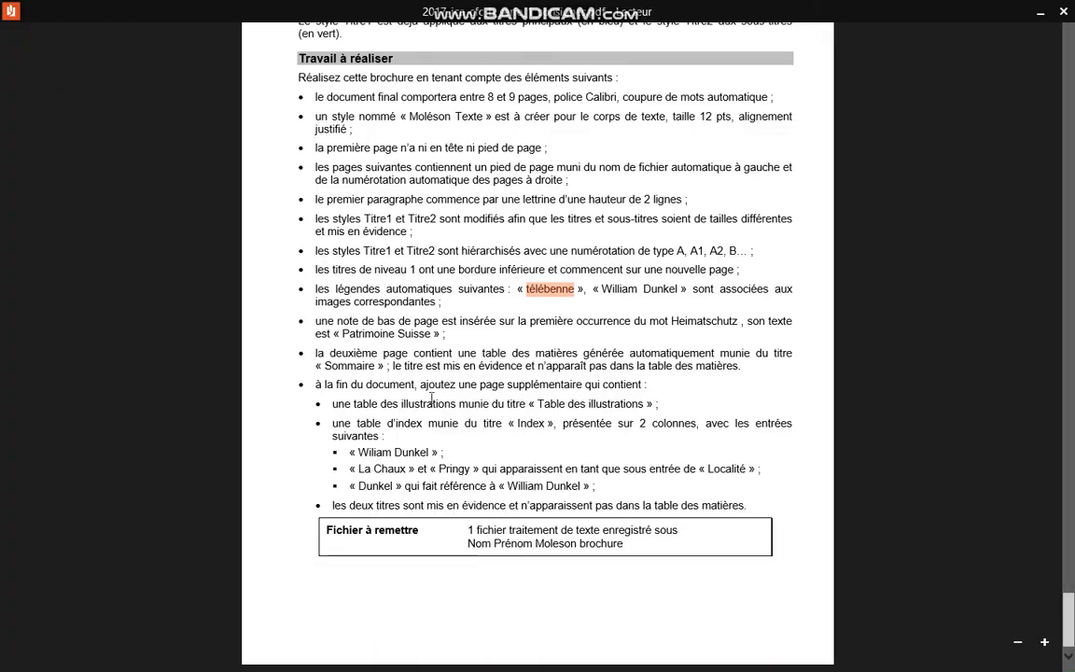
pyautogui.moveTo(315, 321); pyautogui.dragTo(483, 335)
pyautogui.click(651, 333)
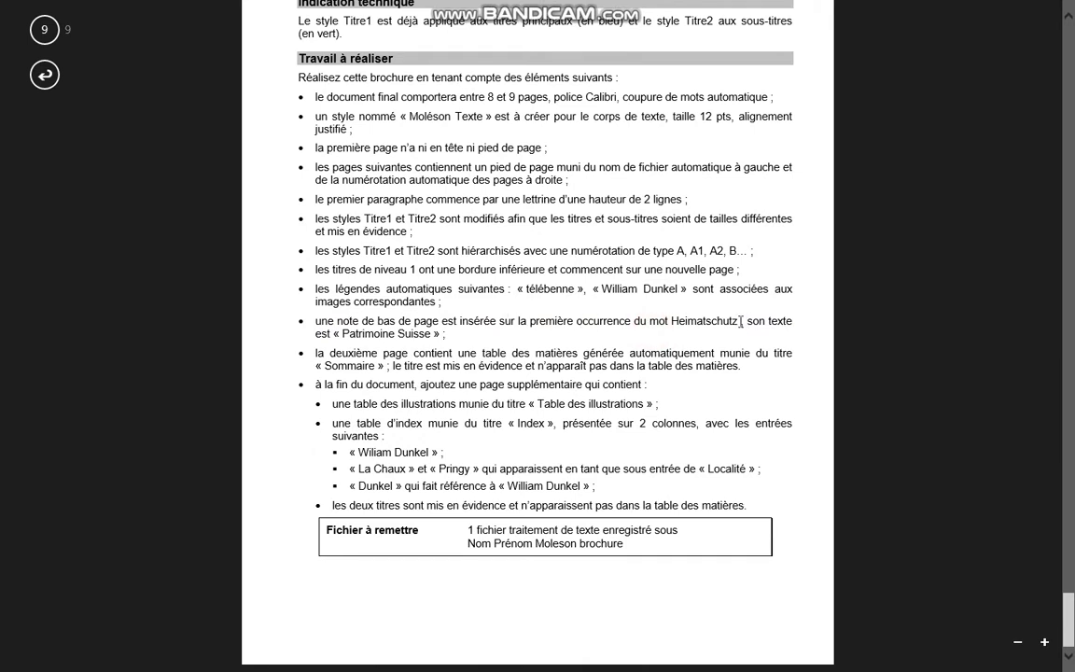
pyautogui.moveTo(740, 321); pyautogui.dragTo(676, 323)
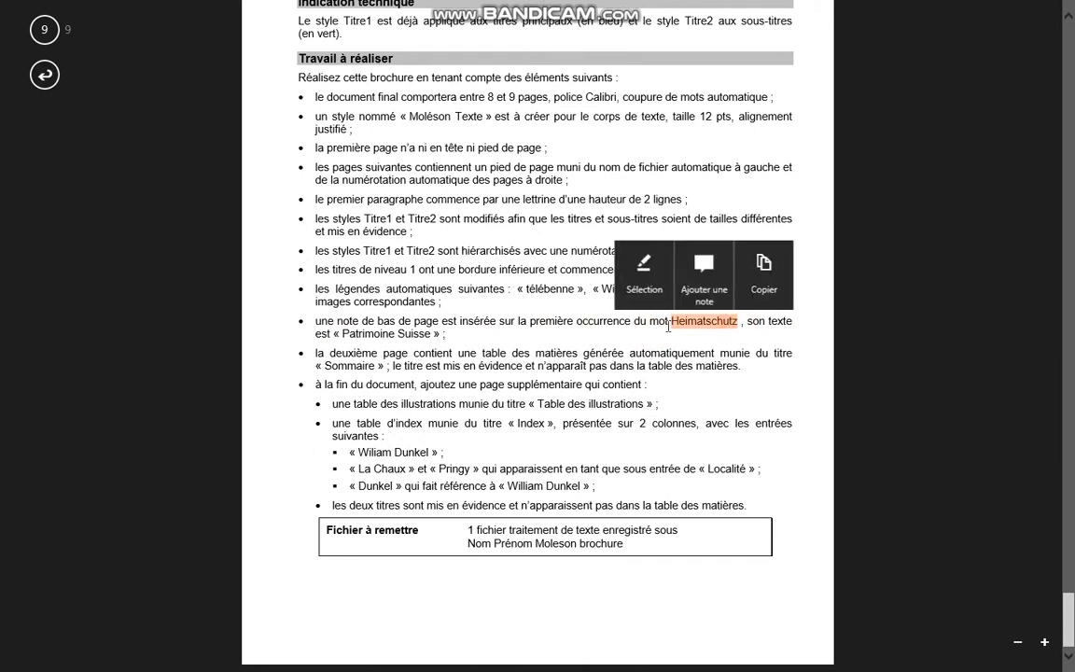
# - Return to the Word brochure and search from its beginning for the first occurrence of "Heimatschutz"
pyautogui.hotkey('alt', 'Tab')
pyautogui.click(496, 315)
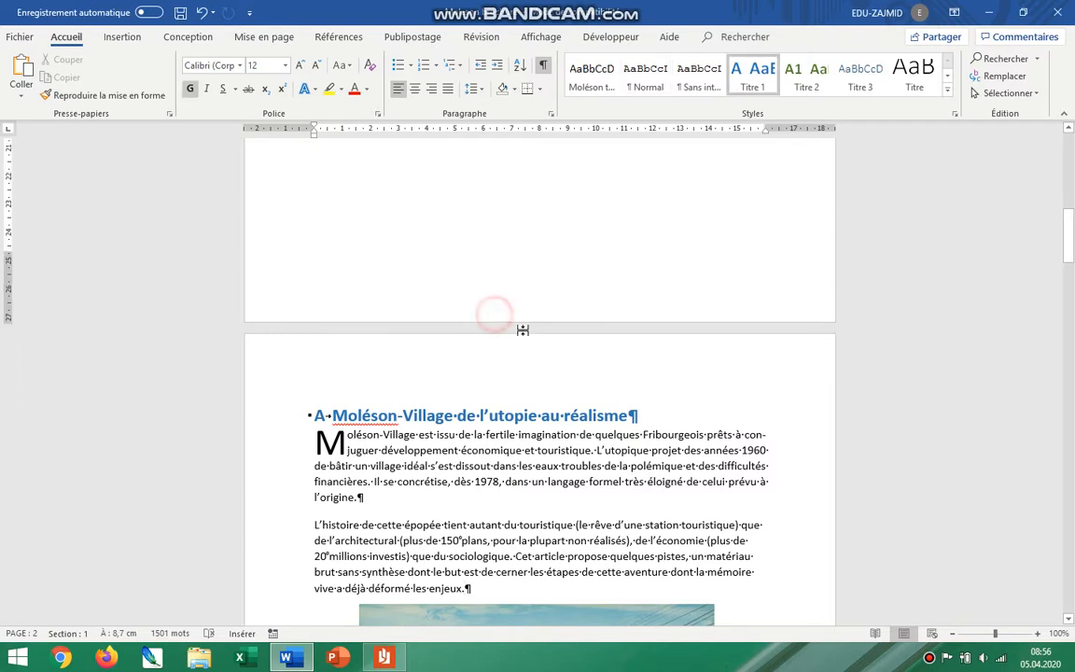
pyautogui.scroll(10, 523, 331)
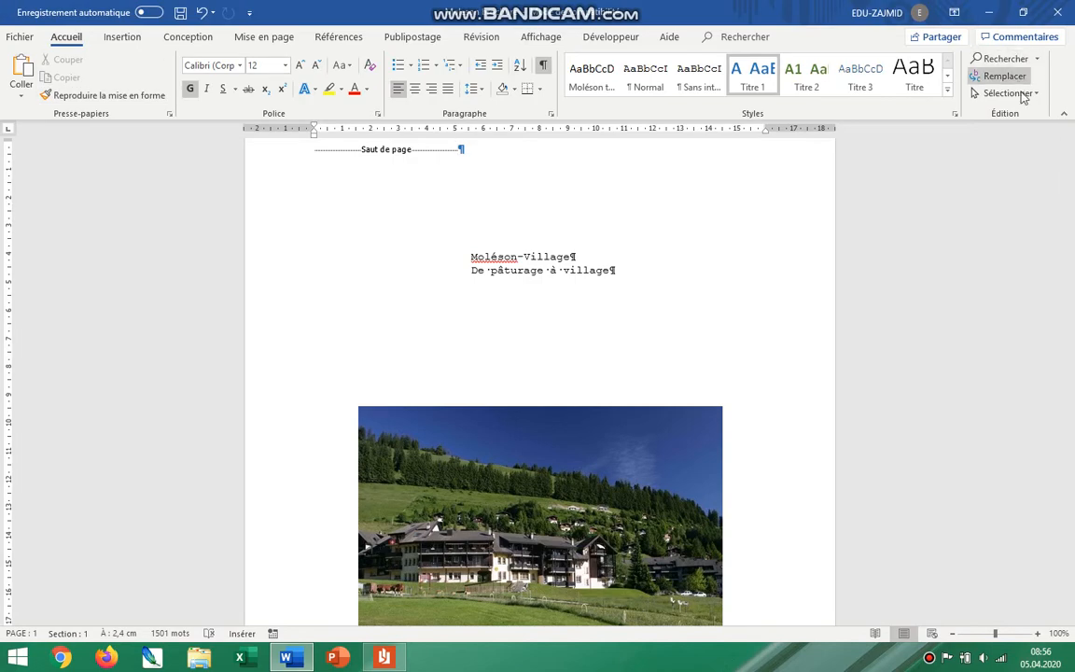
pyautogui.click(1008, 59)
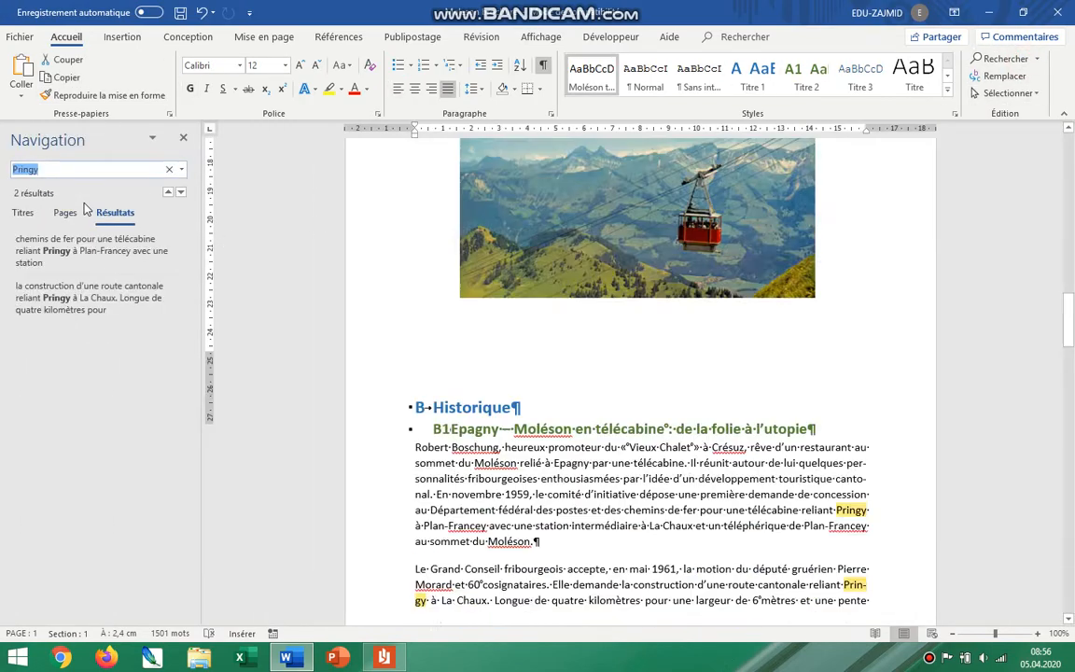
pyautogui.write('Heimatschutz')
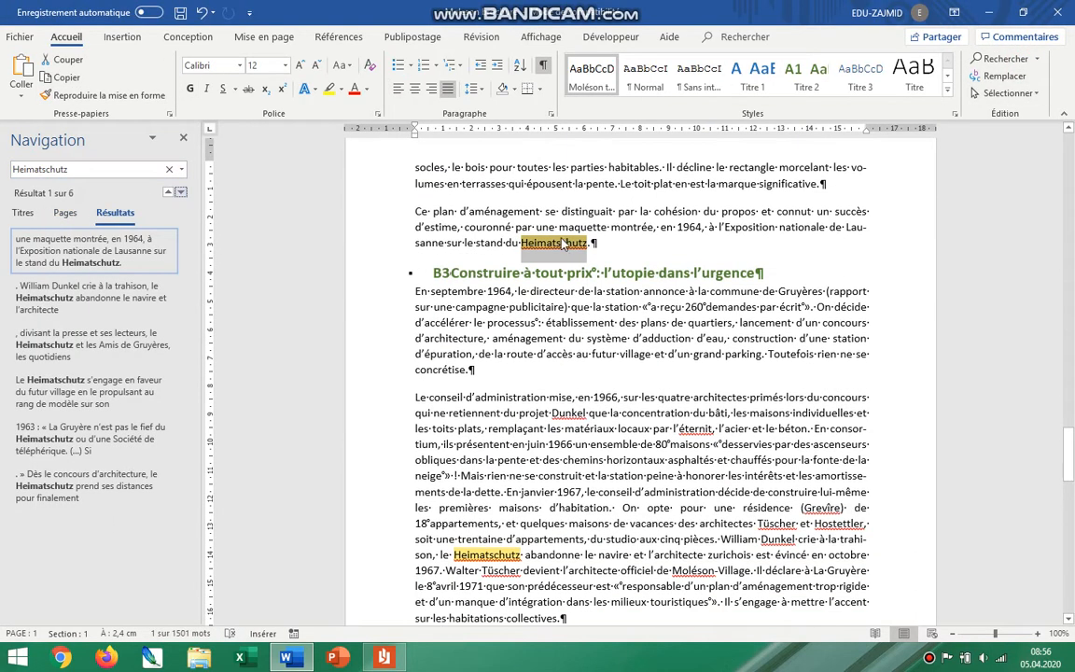
pyautogui.click(183, 138)
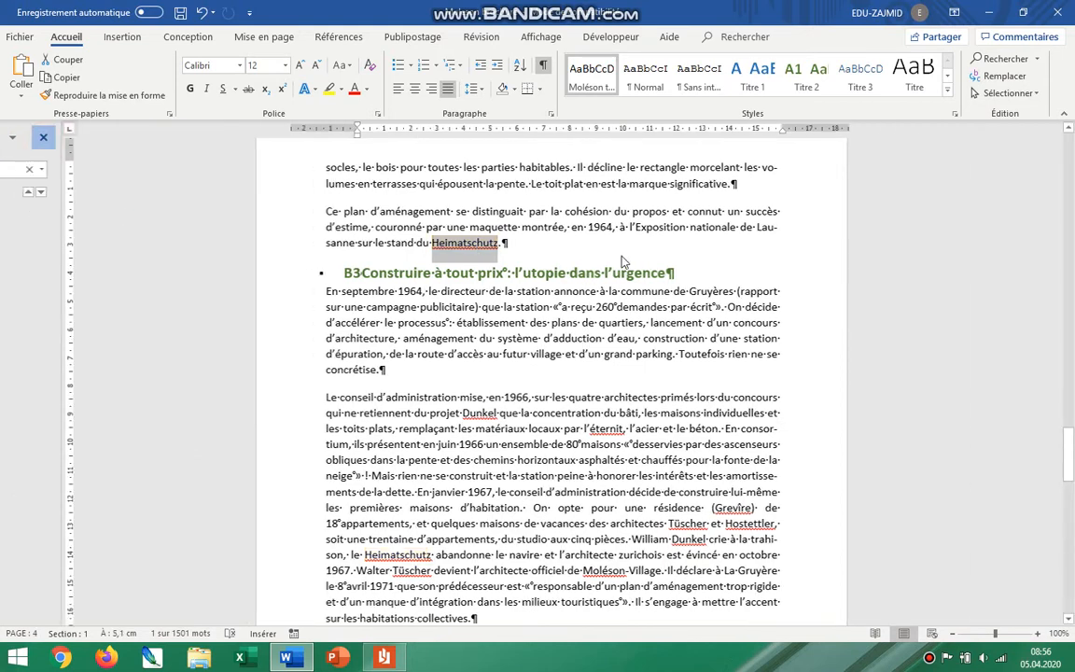
# - Insert a footnote on the first occurrence of Heimatschutz with the text "Patrimoine Suisse"
pyautogui.rightClick(444, 247)
pyautogui.press('Escape')
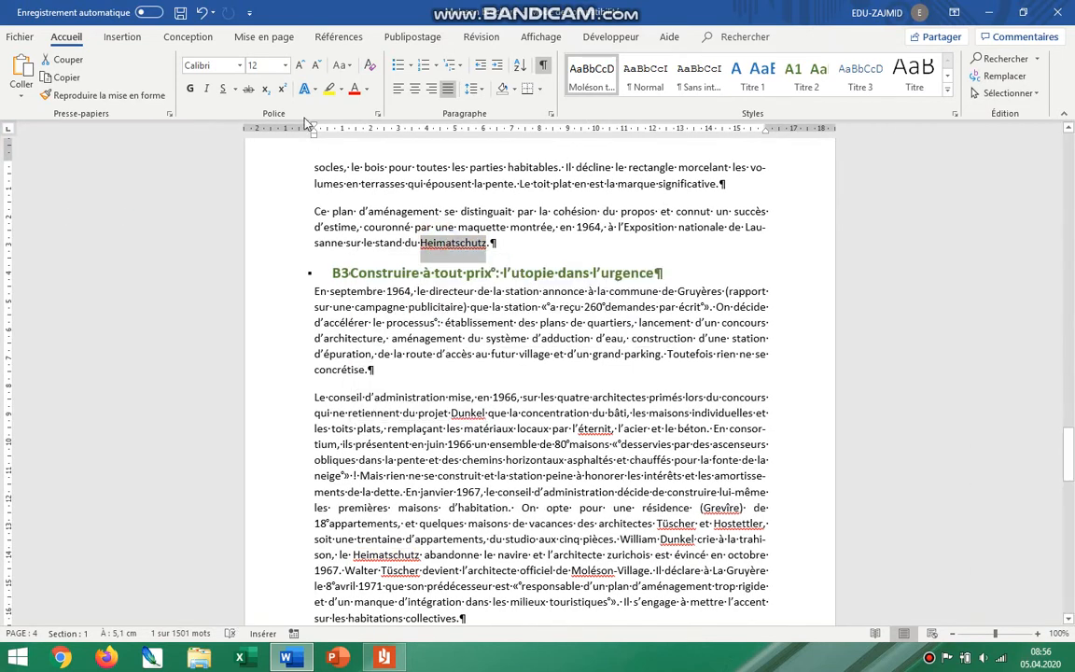
pyautogui.click(322, 38)
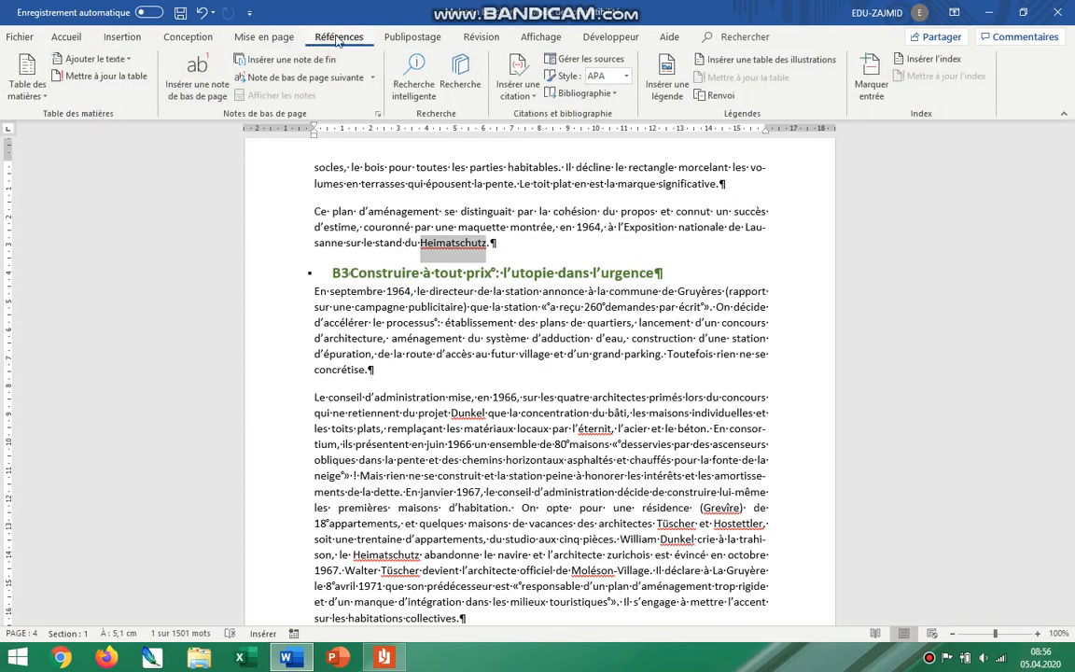
pyautogui.click(197, 84)
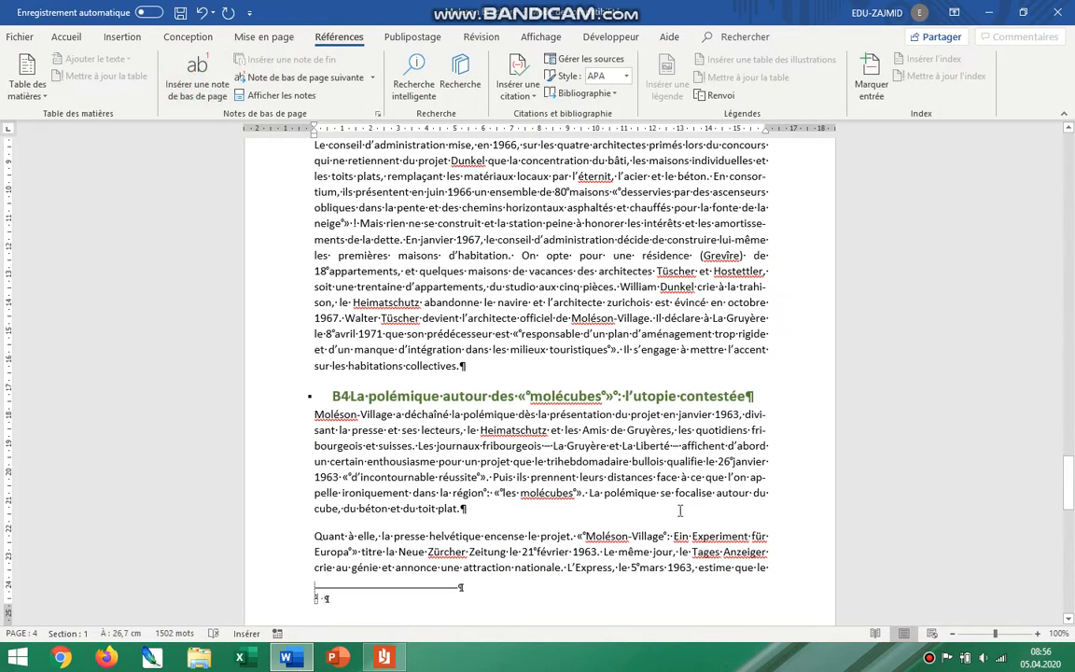
pyautogui.write('Oa')
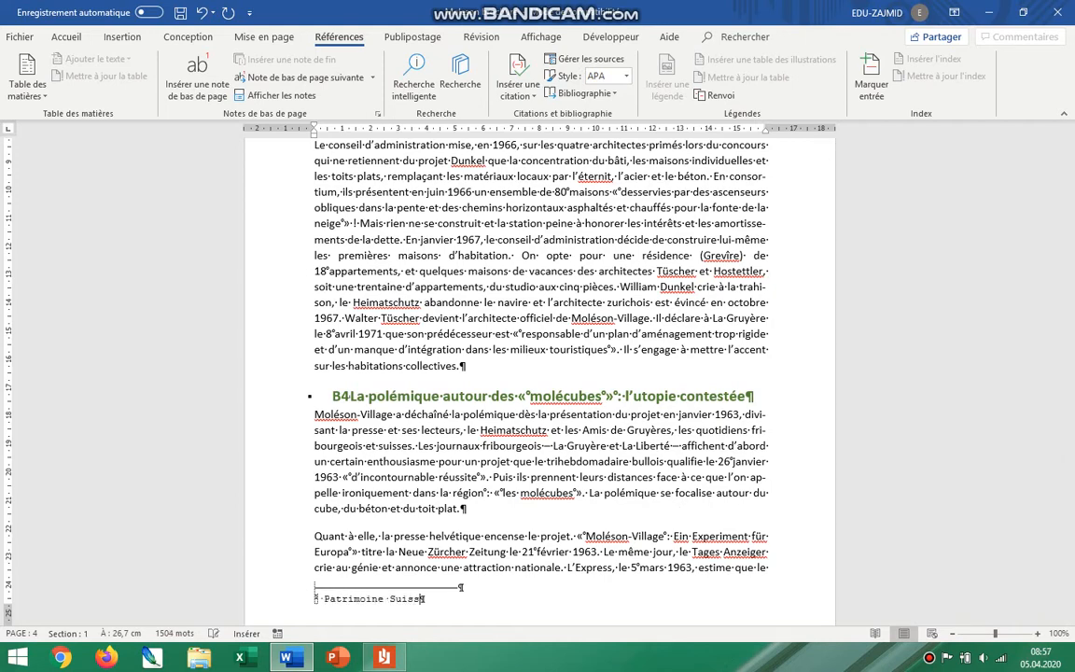
# - Change the font of the "Patrimoine Suisse" footnote to Calibri (Corps)
pyautogui.moveTo(438, 600); pyautogui.dragTo(324, 598)
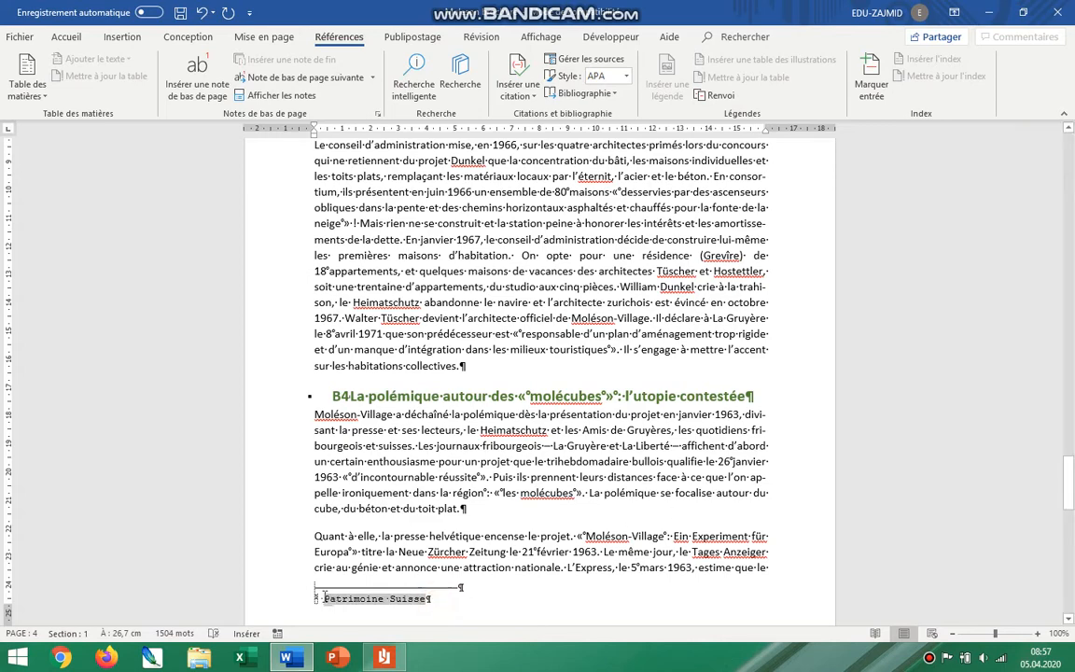
pyautogui.click(67, 36)
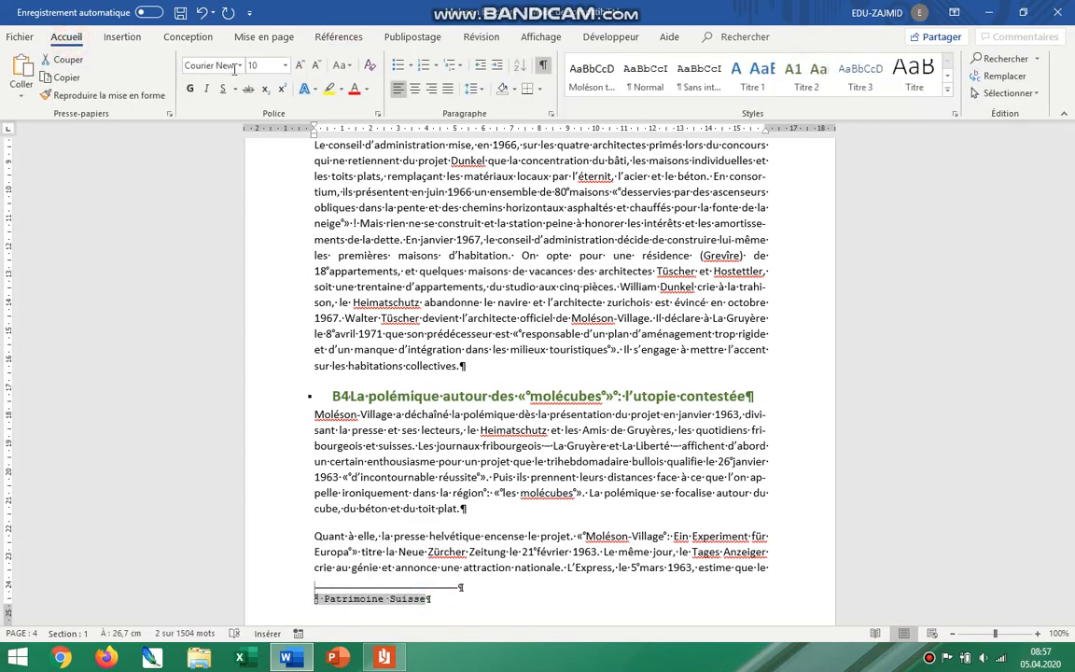
pyautogui.click(237, 67)
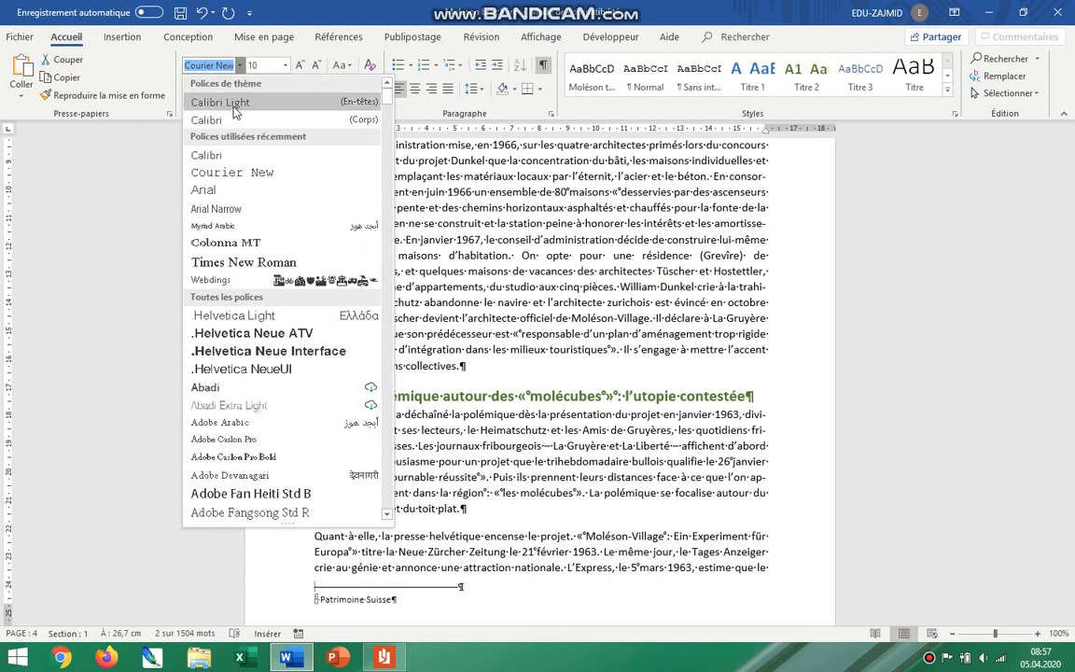
pyautogui.click(207, 115)
pyautogui.scroll(-5, 708, 474)
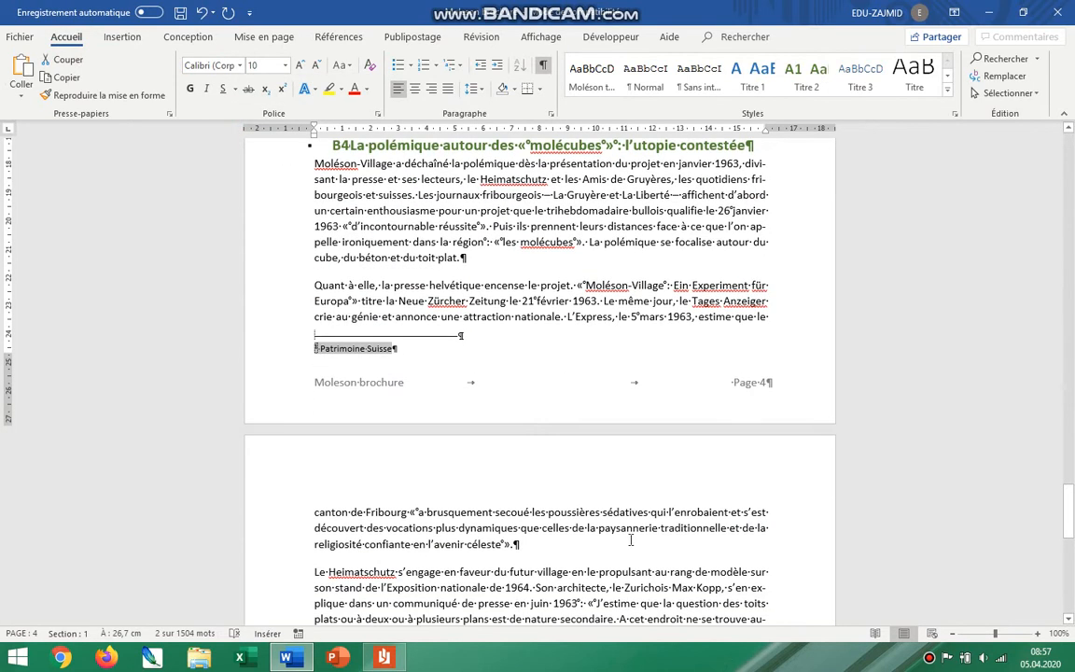
pyautogui.click(631, 539)
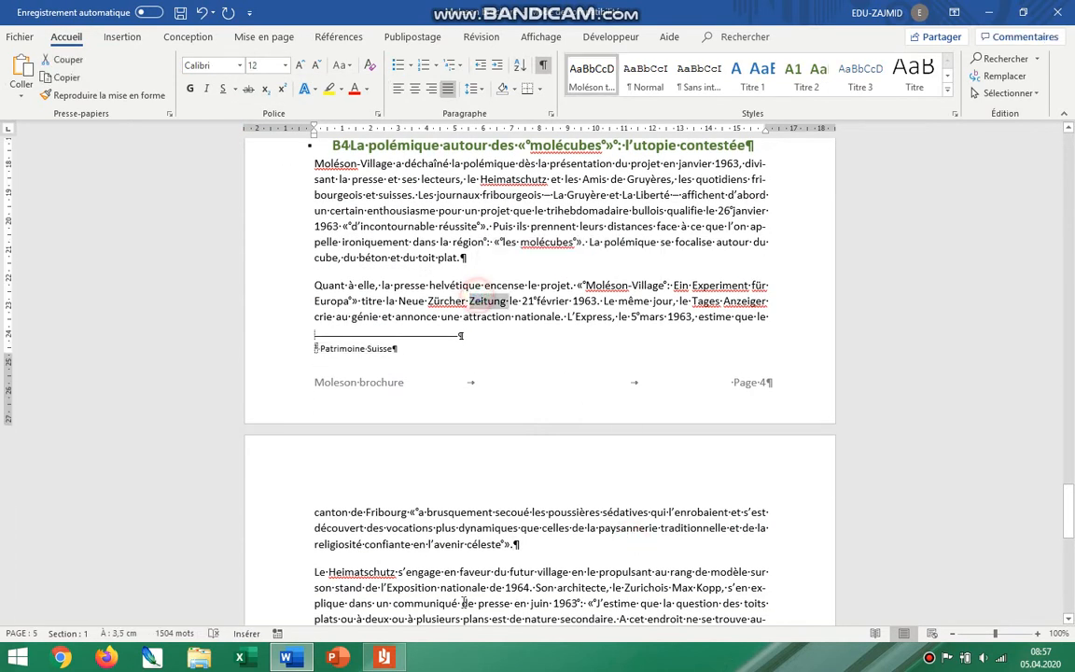
# - Switch to the assignment PDF and read the requirement for the automatic table of contents titled "Sommaire", highlighting its key words
pyautogui.hotkey('alt', 'Tab')
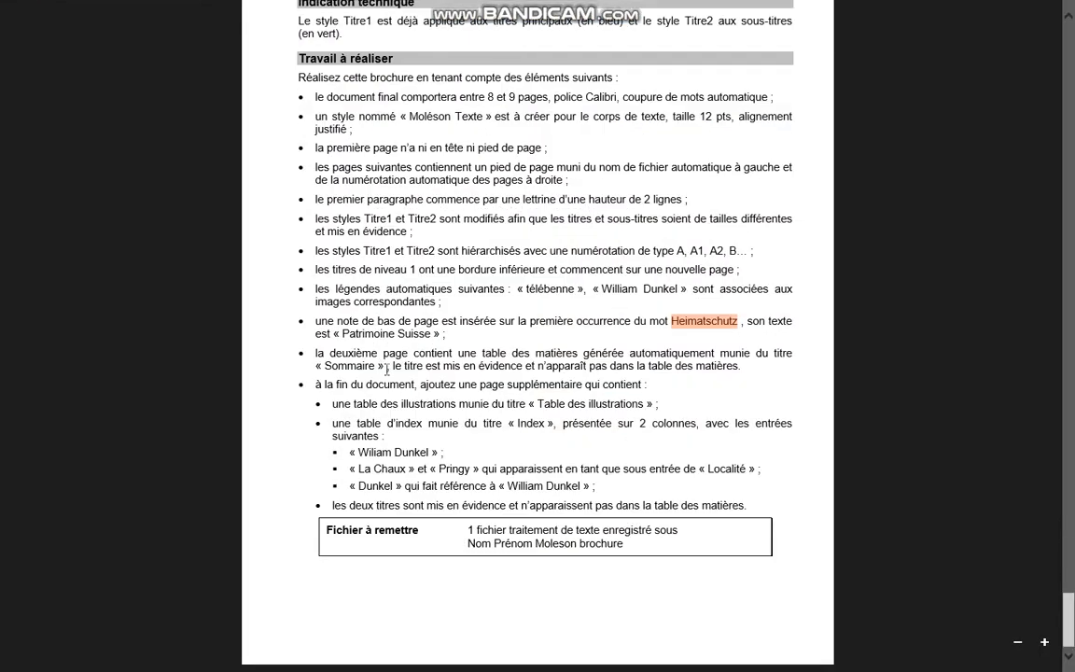
pyautogui.moveTo(480, 354); pyautogui.dragTo(648, 347)
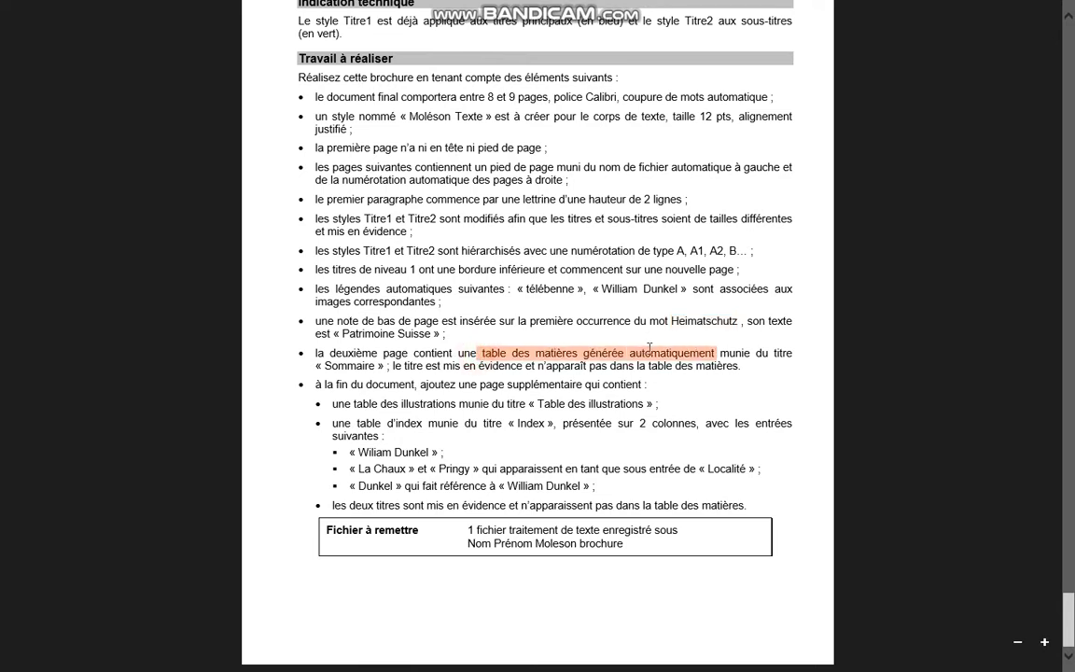
pyautogui.click(433, 364)
pyautogui.moveTo(370, 366); pyautogui.dragTo(320, 365)
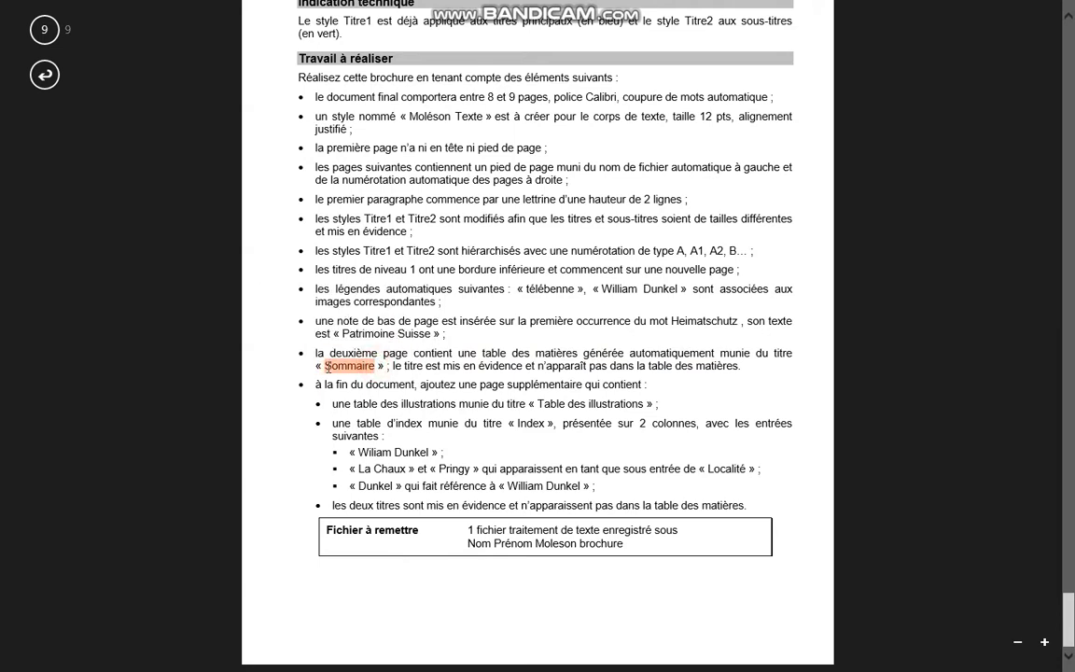
pyautogui.moveTo(426, 366); pyautogui.dragTo(701, 370)
# - Return to the Word brochure and review its pages from the Bibliographie back to the Historique heading
pyautogui.hotkey('alt', 'Tab')
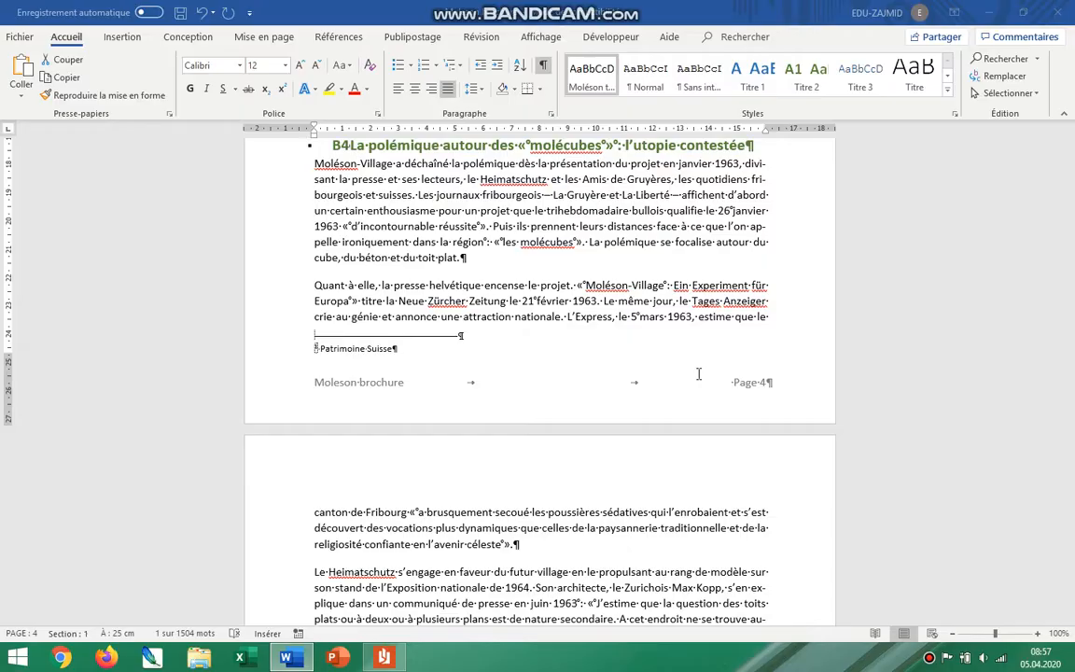
pyautogui.scroll(-12, 677, 418)
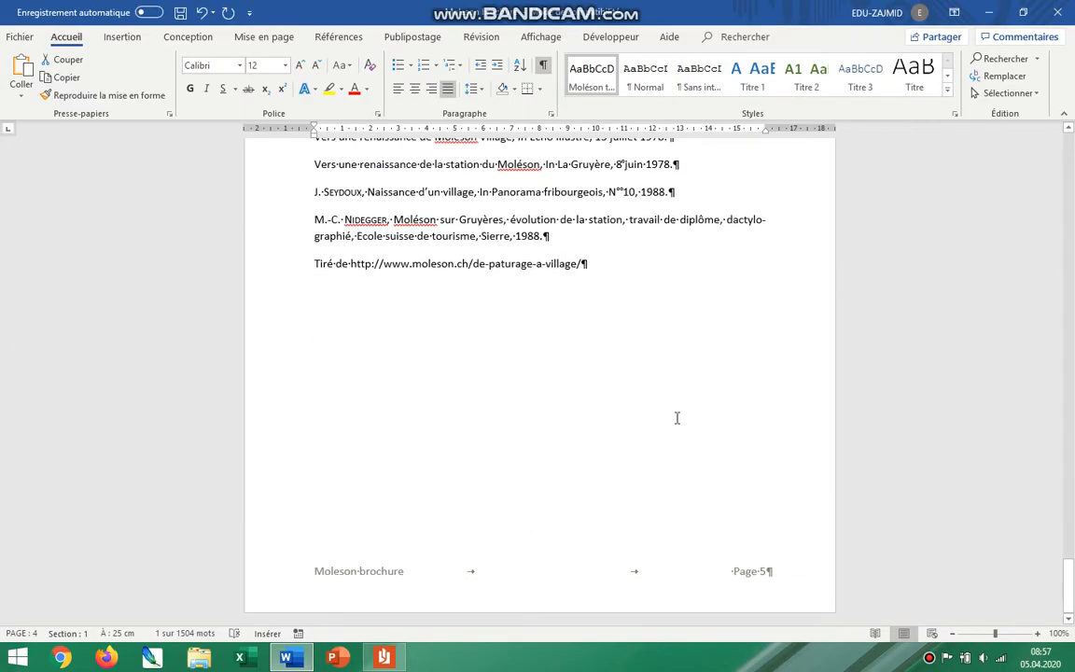
pyautogui.scroll(6, 678, 418)
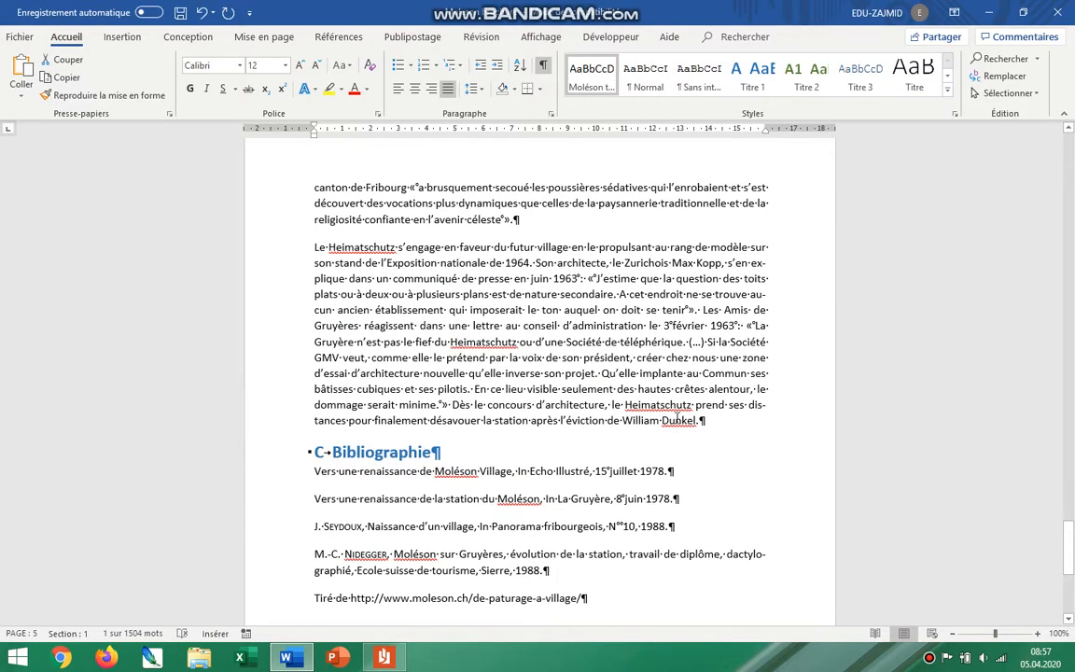
pyautogui.scroll(19, 678, 419)
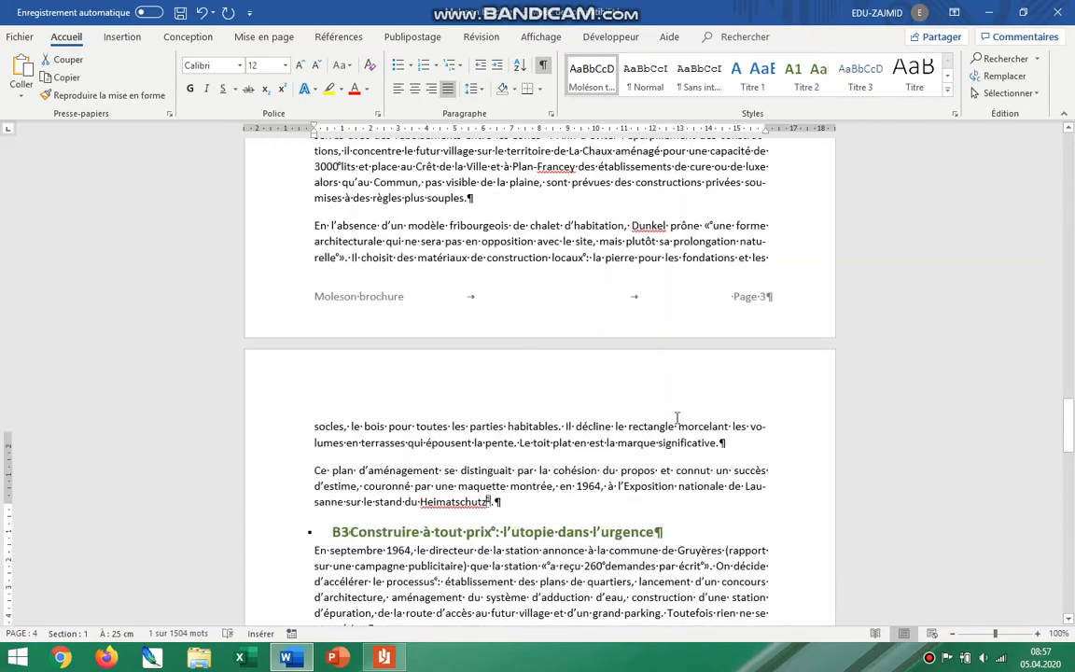
pyautogui.scroll(20, 678, 418)
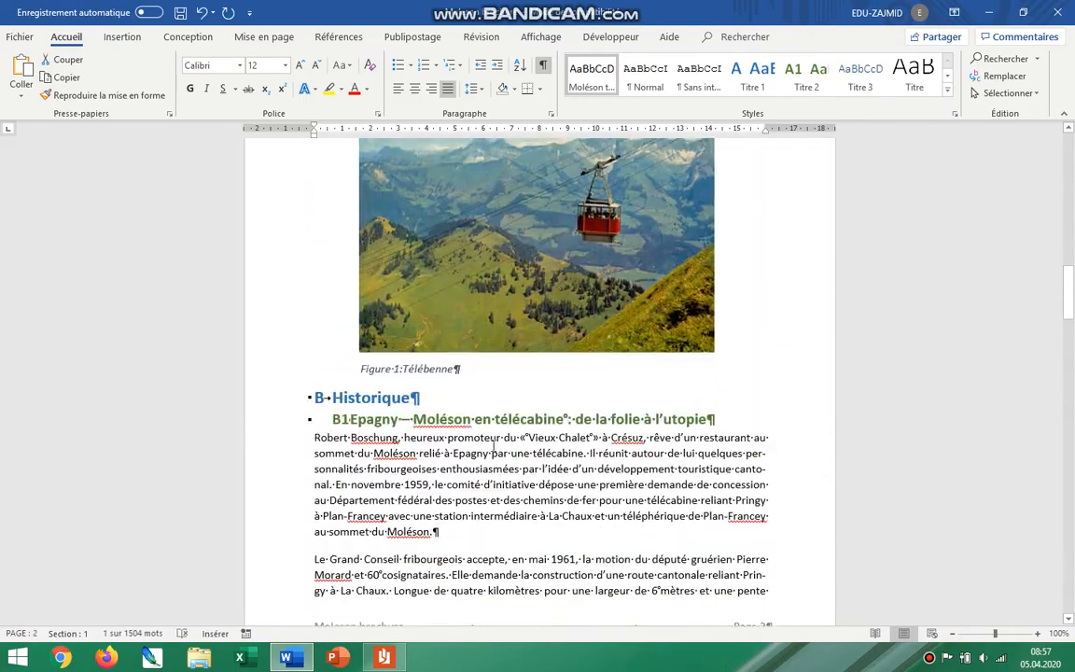
pyautogui.doubleClick(374, 392)
pyautogui.click(859, 86)
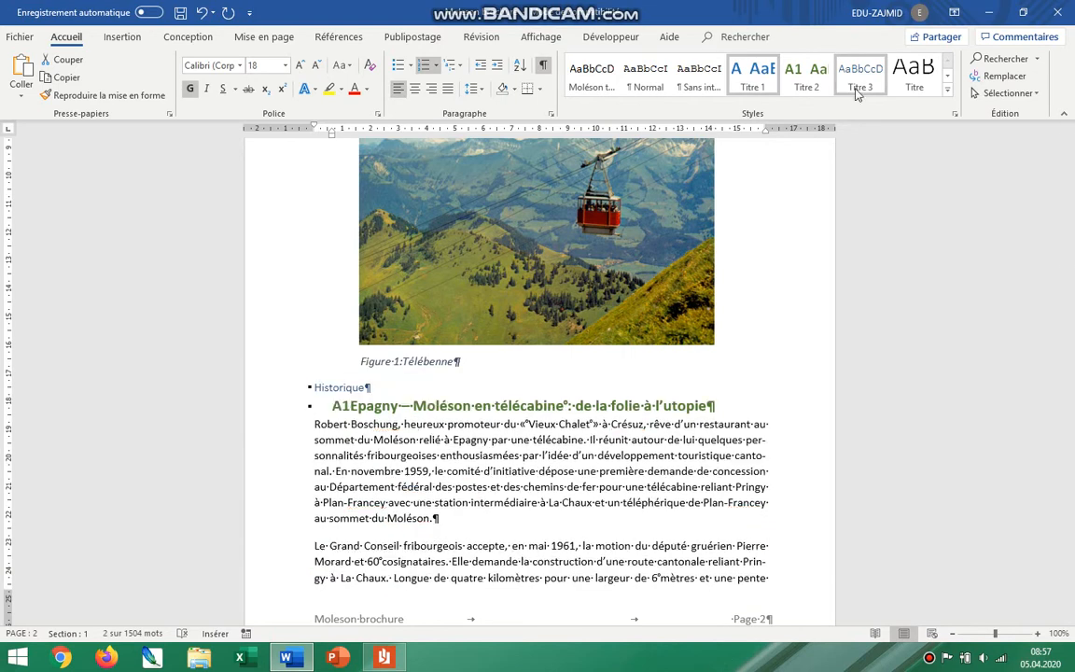
pyautogui.click(761, 79)
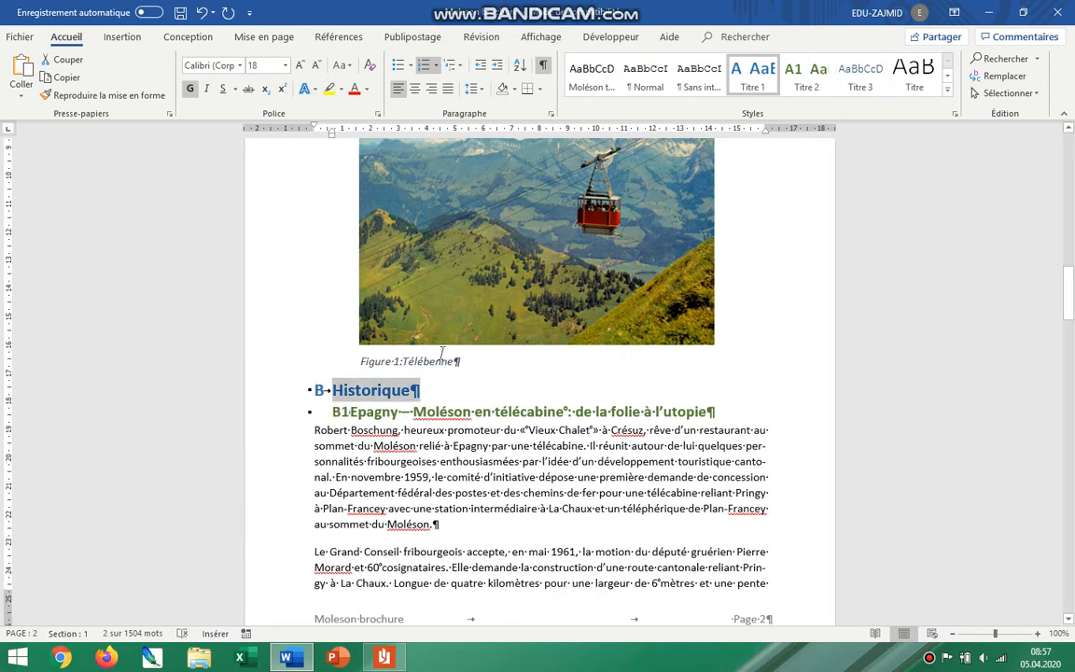
pyautogui.rightClick(777, 83)
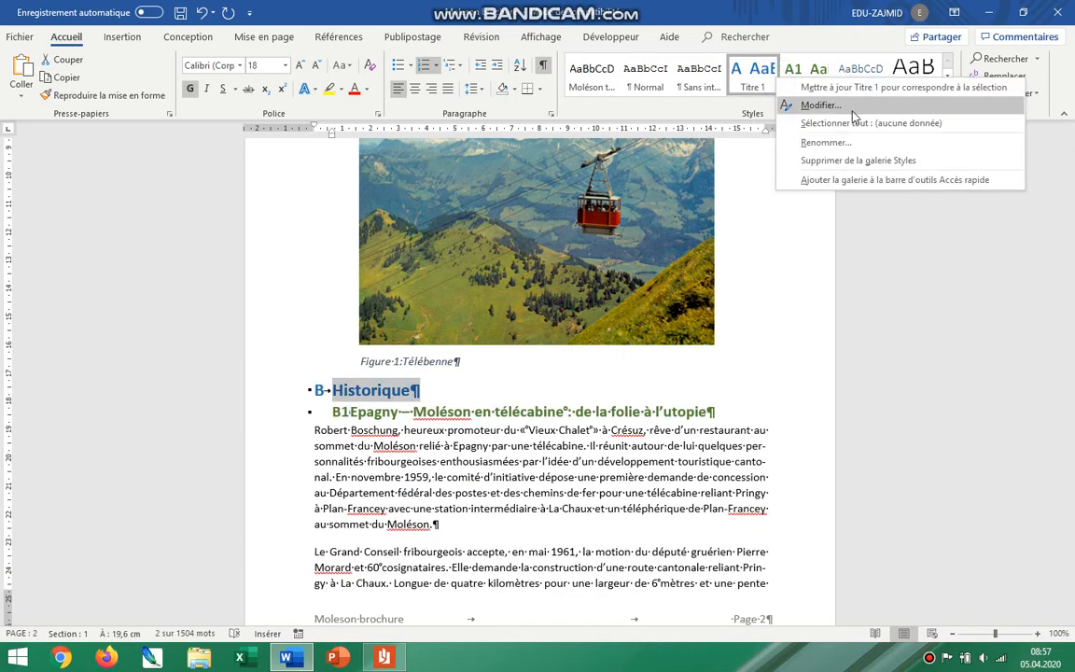
pyautogui.click(346, 405)
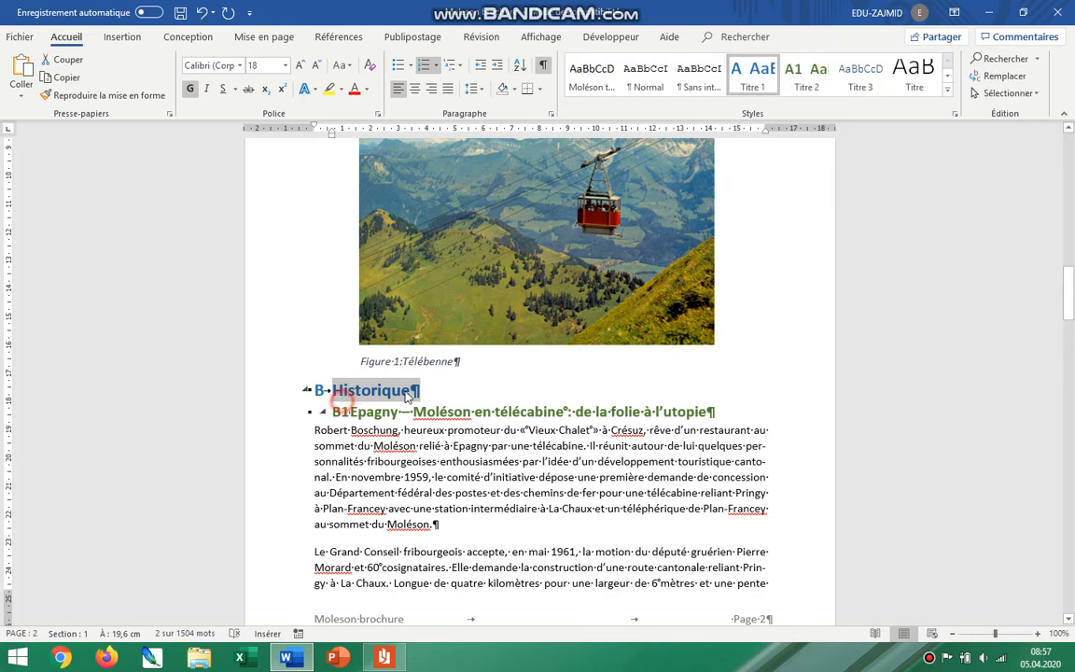
pyautogui.click(410, 394)
# - Modify the Titre 1 style by enabling "Saut de page avant" in its paragraph settings, so main headings start on new pages
pyautogui.moveTo(426, 393); pyautogui.dragTo(330, 394)
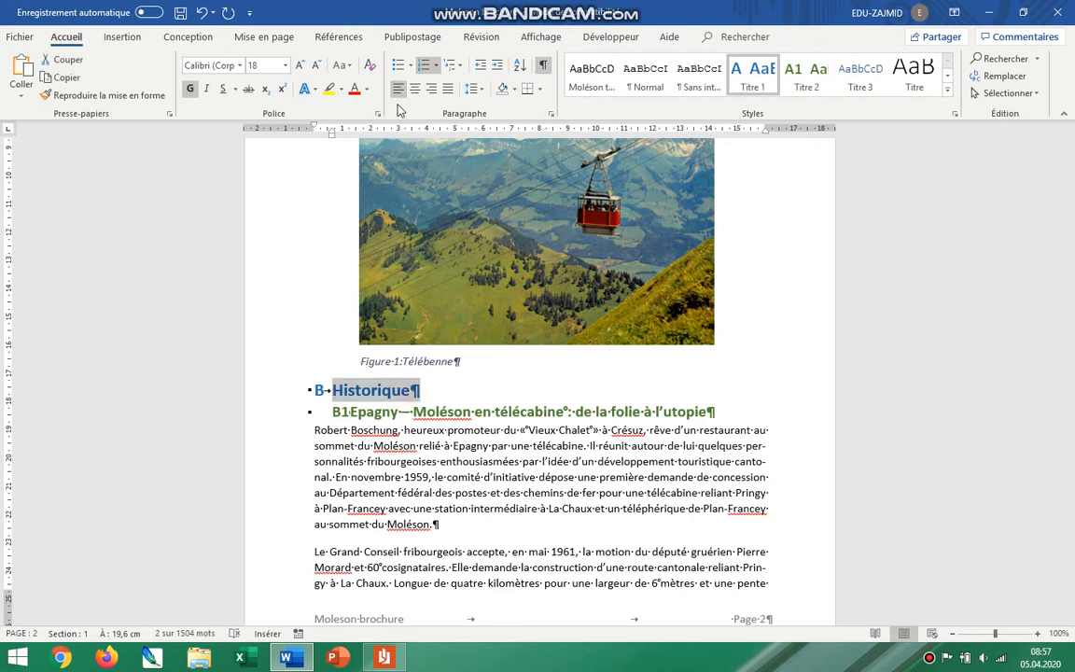
pyautogui.rightClick(753, 73)
pyautogui.click(842, 107)
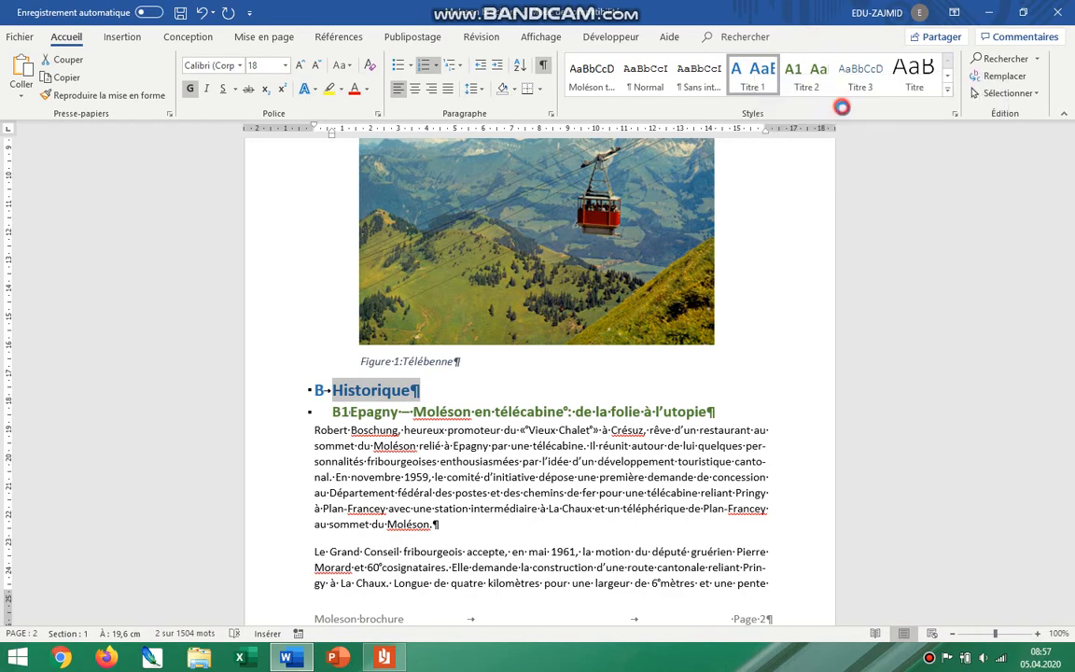
pyautogui.click(375, 469)
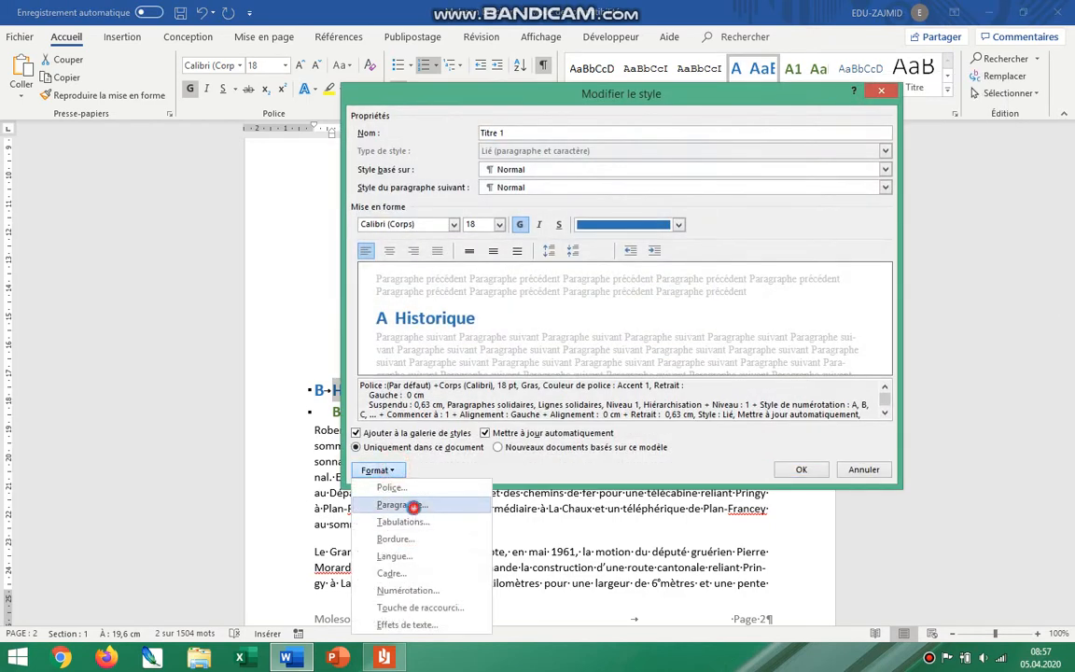
pyautogui.click(411, 505)
pyautogui.click(665, 293)
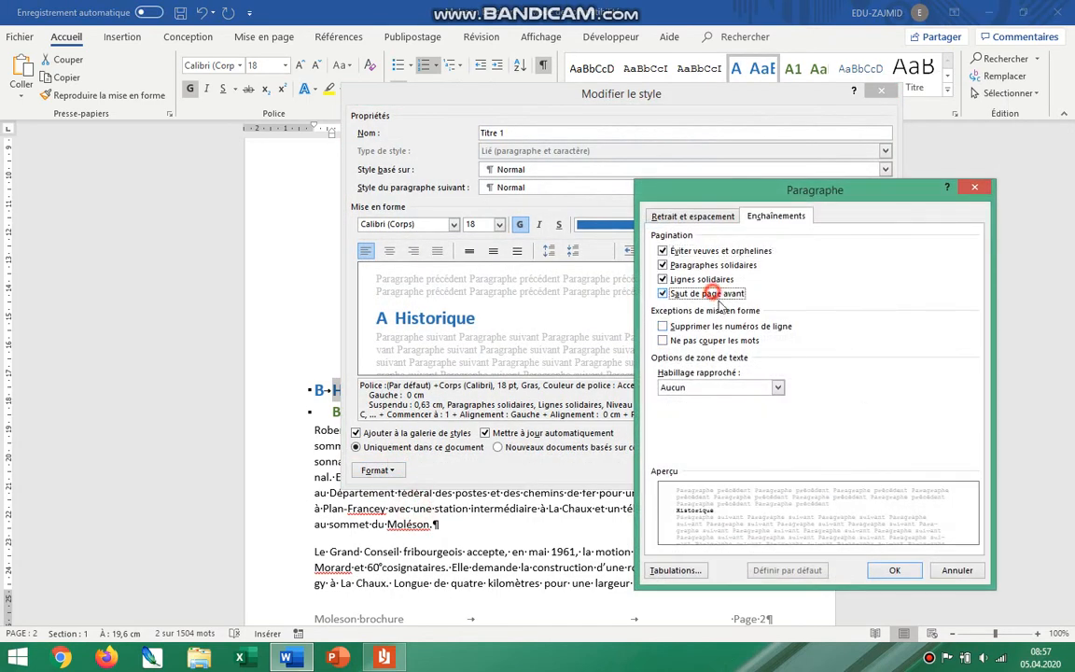
pyautogui.click(895, 571)
pyautogui.click(801, 469)
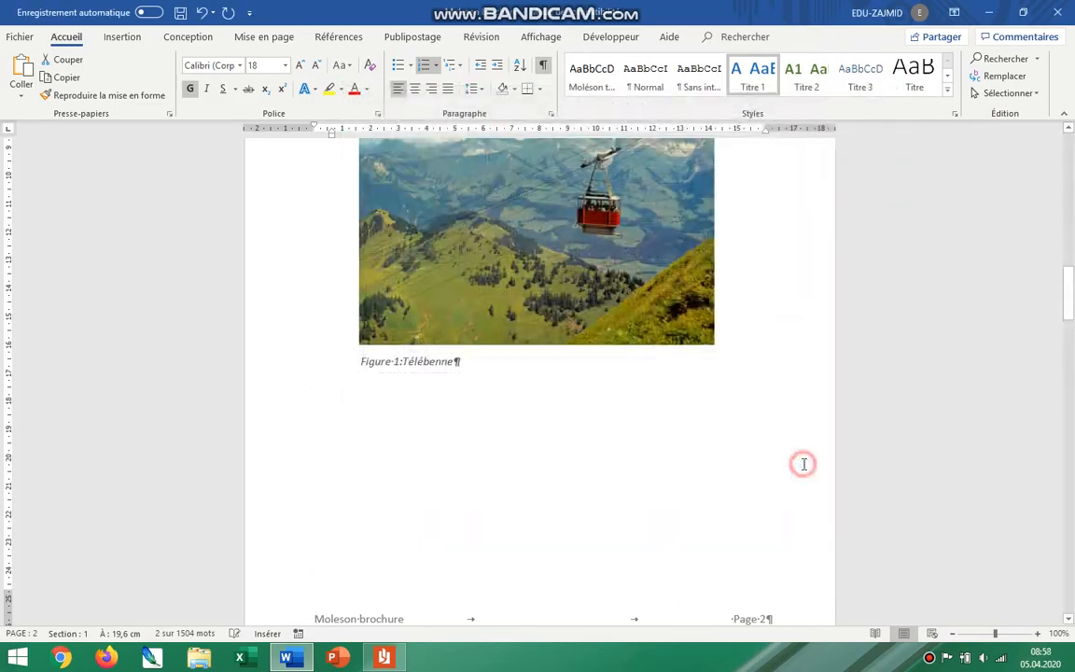
# - Insert a page break after the source URL line that ends the Bibliographie section
pyautogui.scroll(-20, 417, 383)
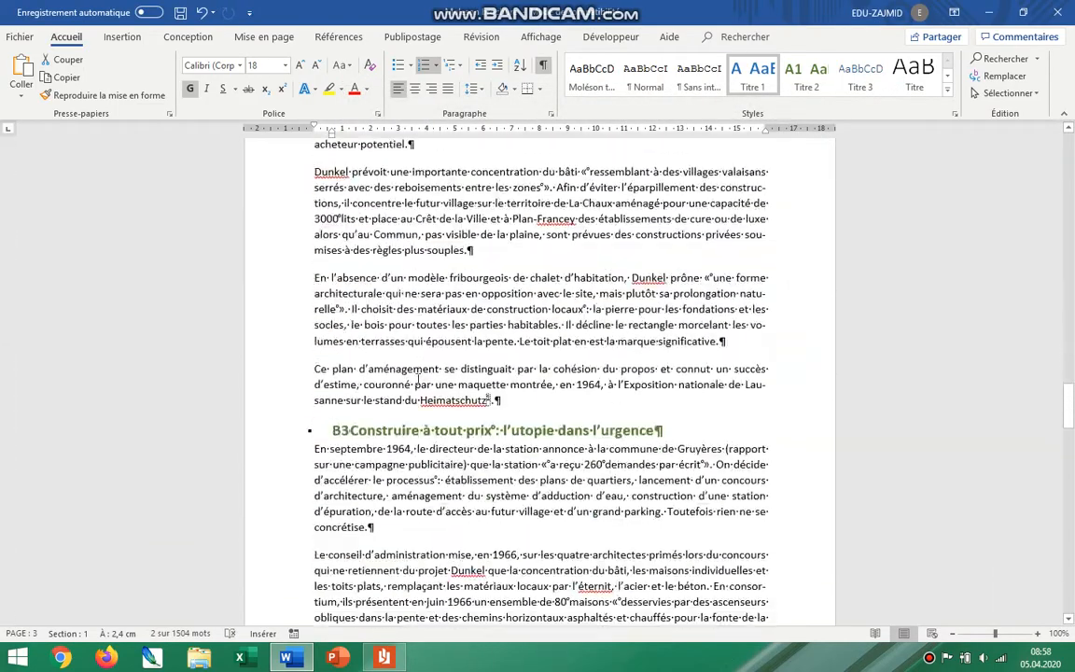
pyautogui.scroll(-20, 417, 379)
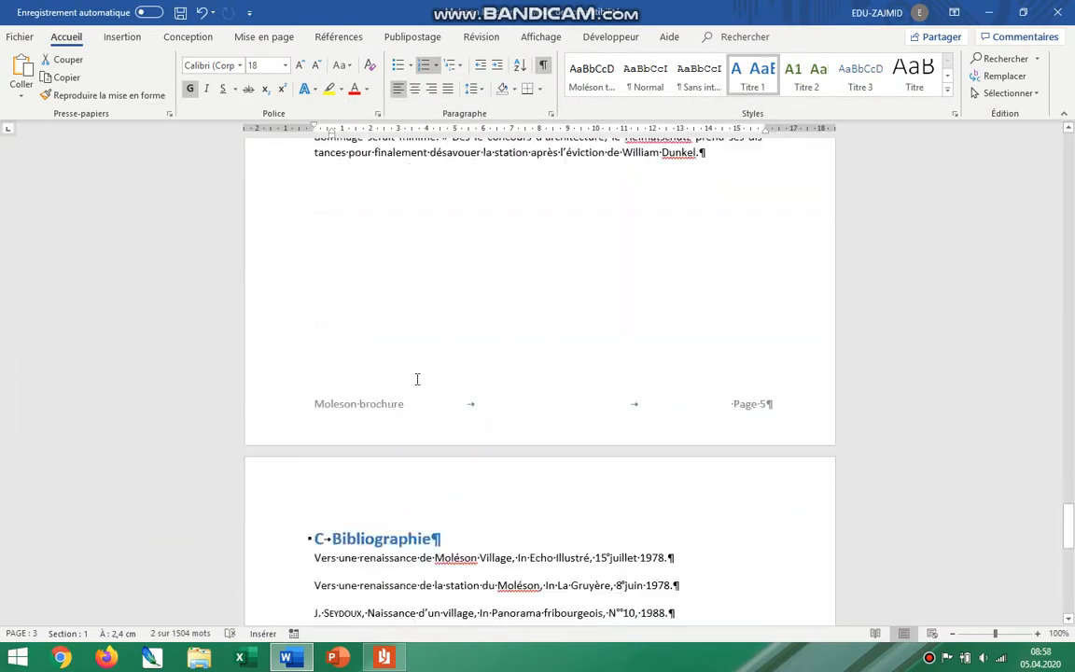
pyautogui.scroll(10, 439, 375)
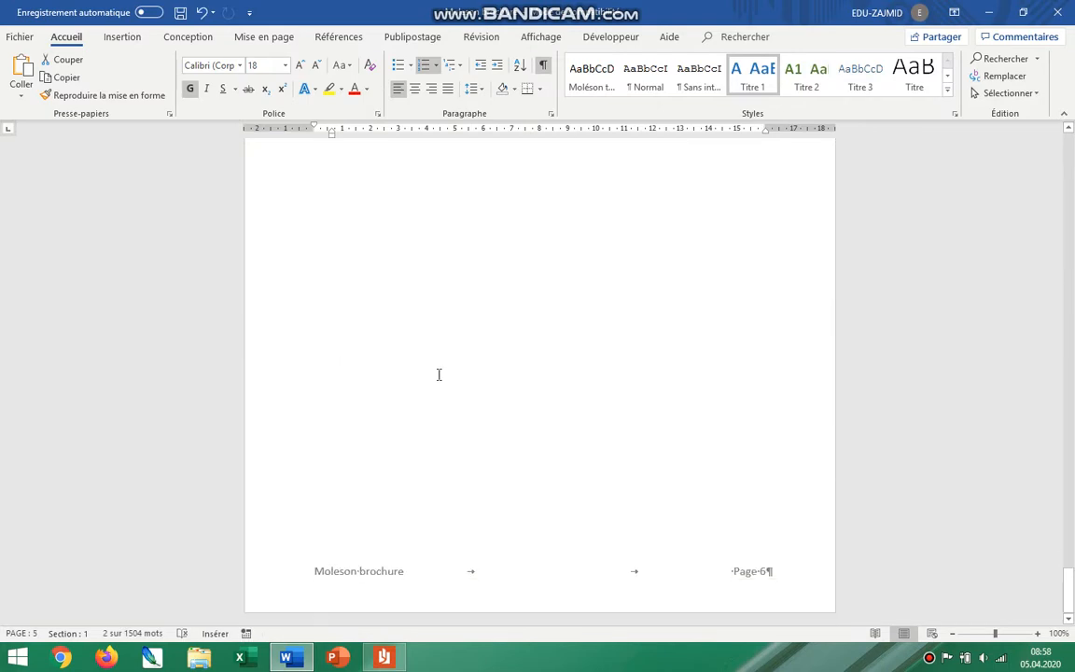
pyautogui.scroll(-2, 458, 495)
pyautogui.scroll(-5, 458, 411)
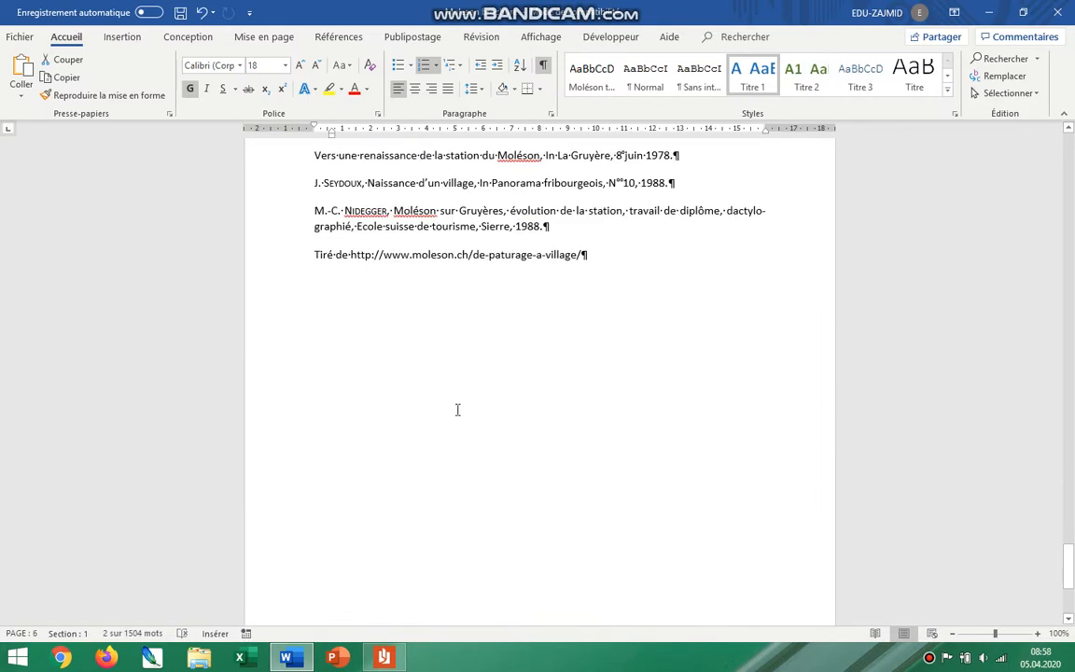
pyautogui.scroll(5, 560, 261)
pyautogui.click(596, 260)
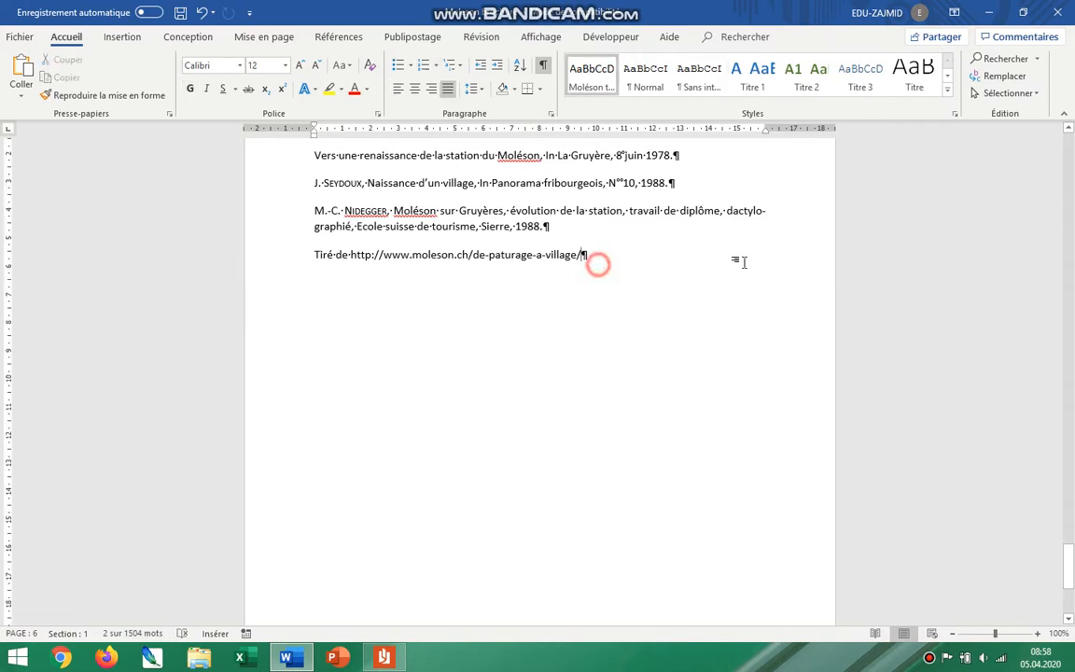
pyautogui.hotkey('ctrl', 'Return')
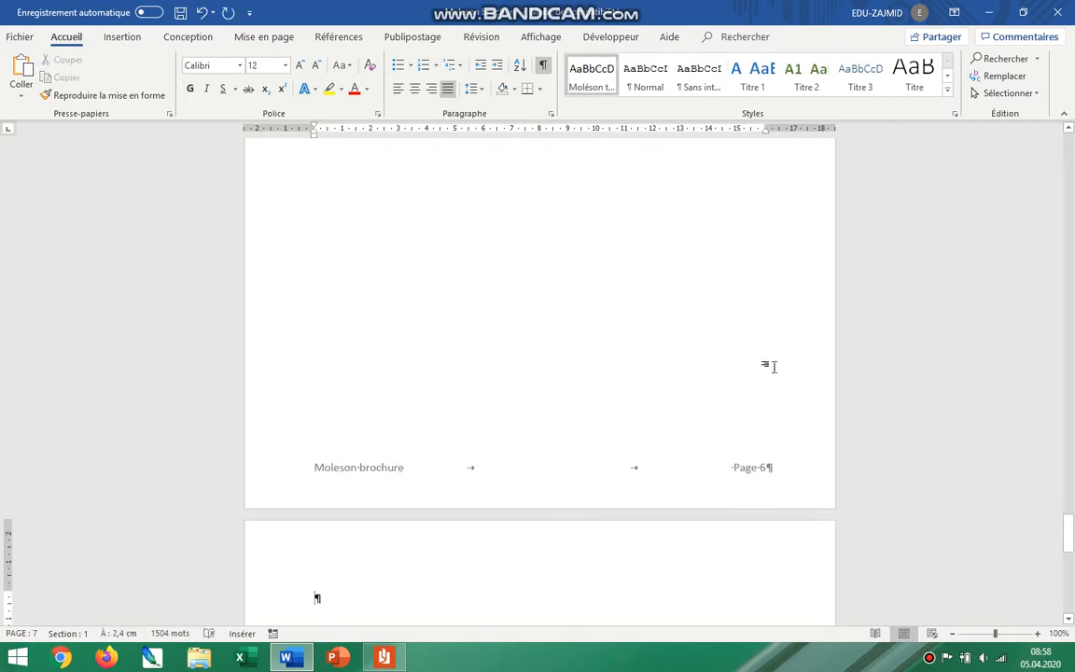
# - Delete the page break below the Bibliographie section's last line
pyautogui.scroll(8, 709, 365)
pyautogui.scroll(-5, 504, 427)
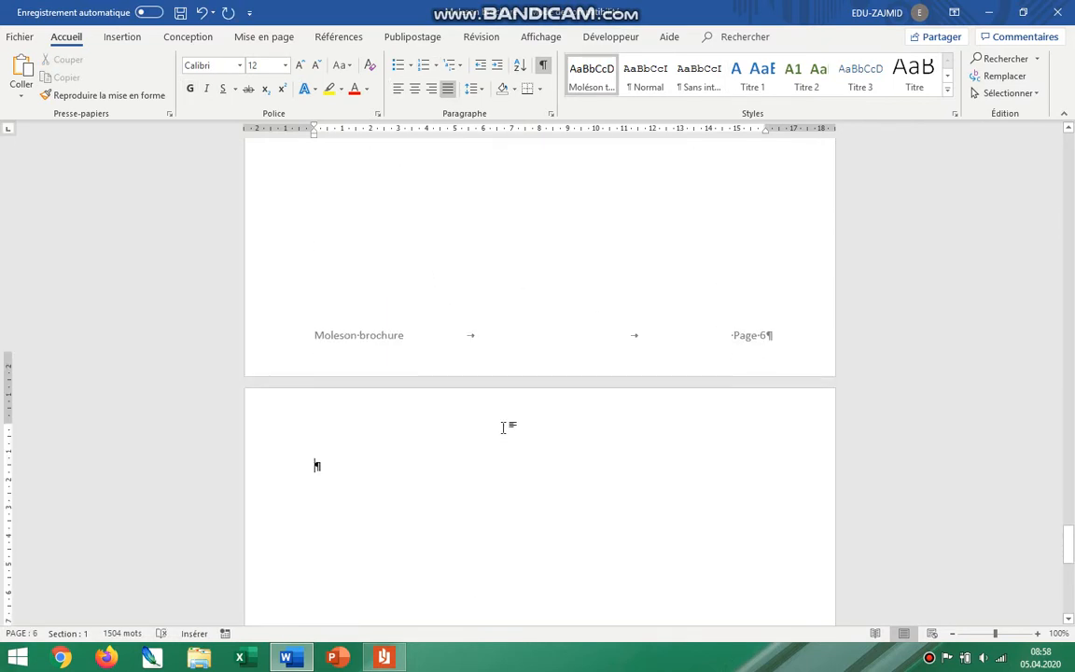
pyautogui.scroll(2, 444, 511)
pyautogui.scroll(-5, 392, 392)
pyautogui.scroll(5, 372, 328)
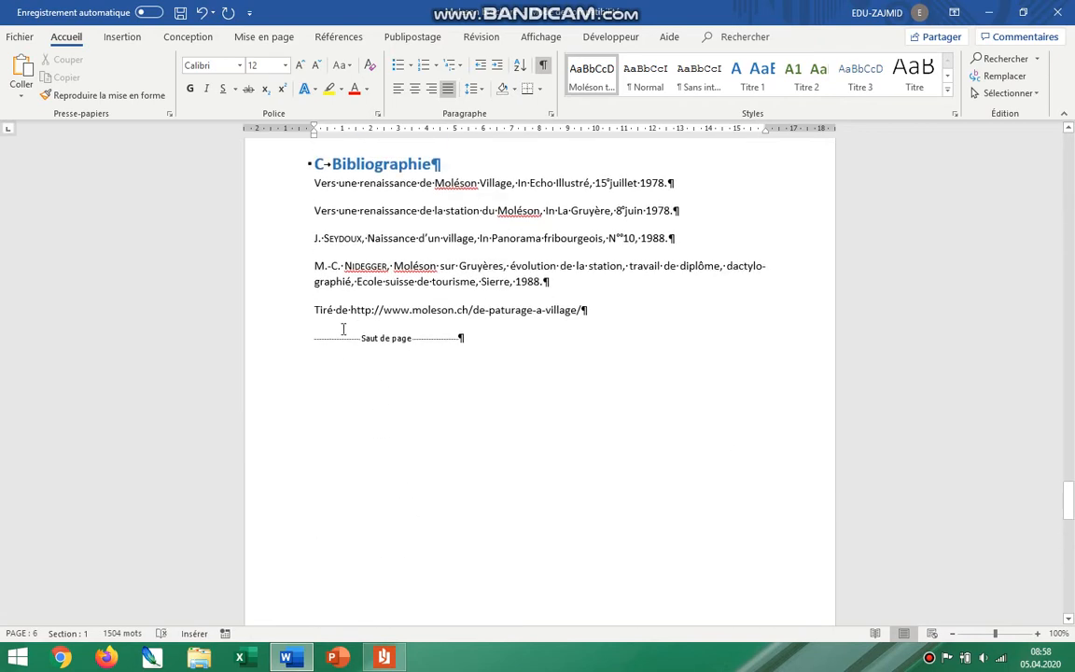
pyautogui.click(310, 344)
pyautogui.press('Delete')
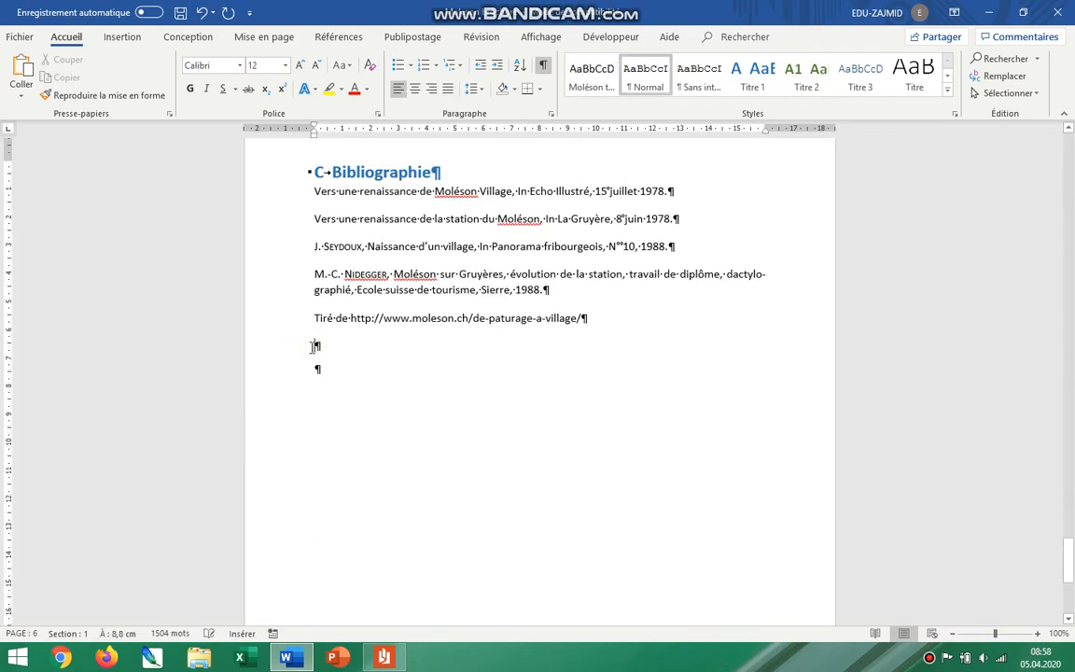
pyautogui.scroll(-5, 355, 377)
pyautogui.scroll(5, 355, 376)
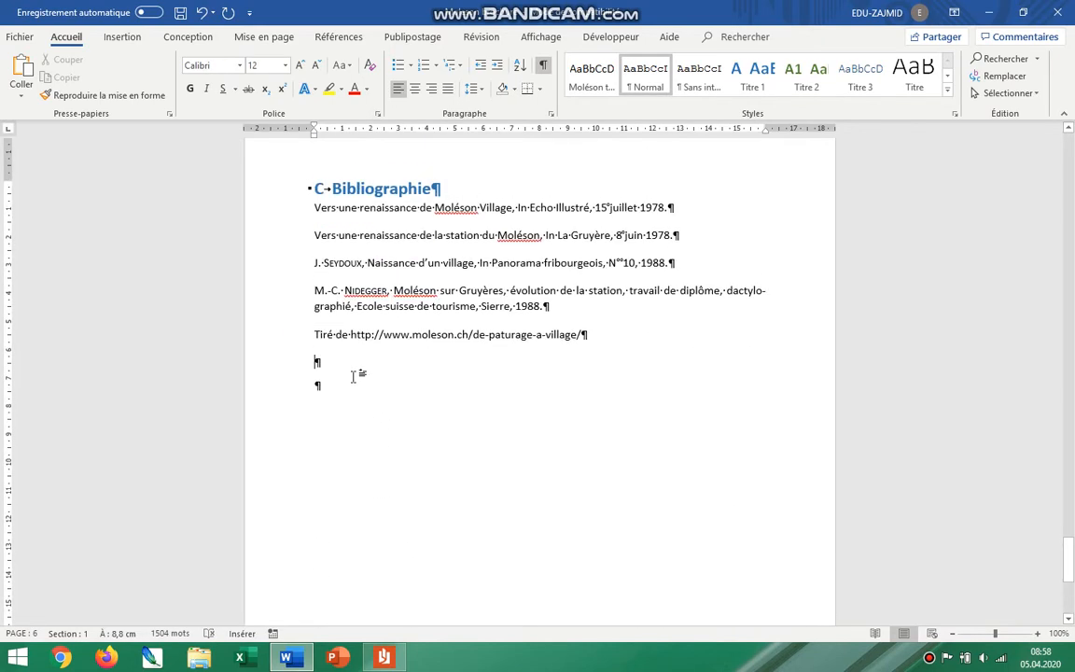
# - Insert a page break in the empty paragraph below the Bibliographie and enter the title "Sommaire" on the new page
pyautogui.hotkey('ctrl', 'Return')
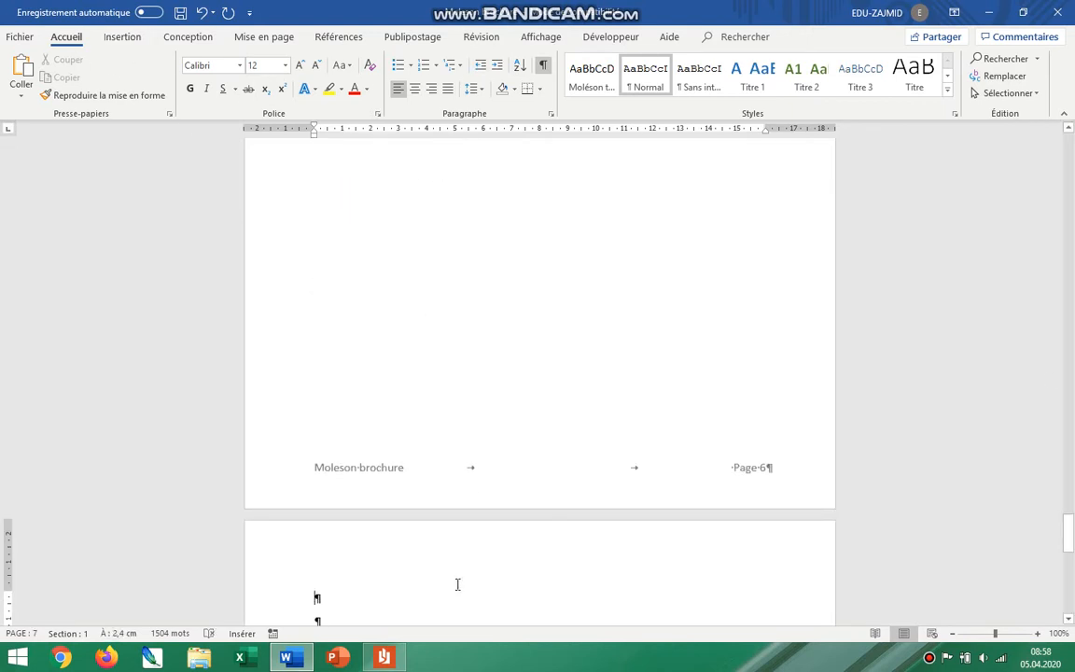
pyautogui.write('Sommaire')
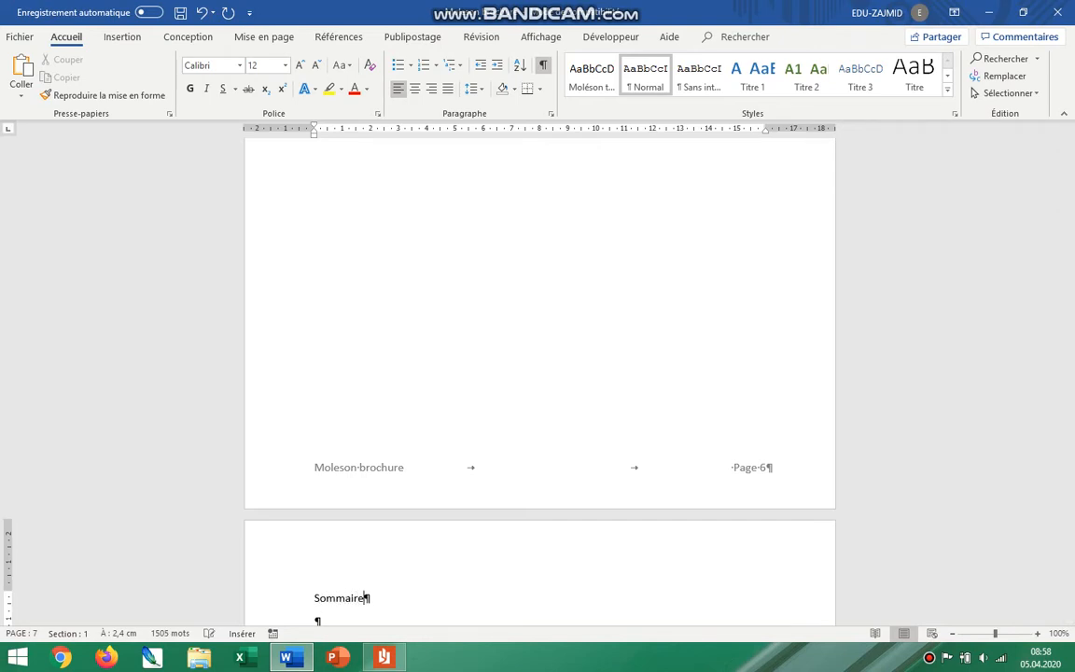
# - Format the "Sommaire" title as 18 pt bold
pyautogui.moveTo(371, 598); pyautogui.dragTo(288, 586)
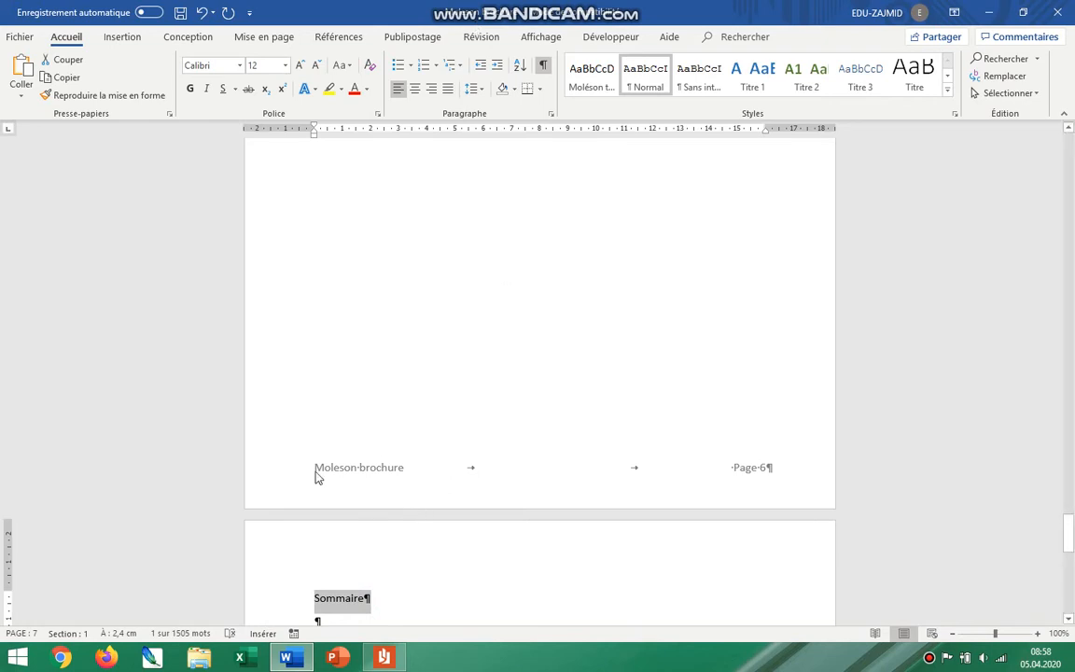
pyautogui.click(220, 65)
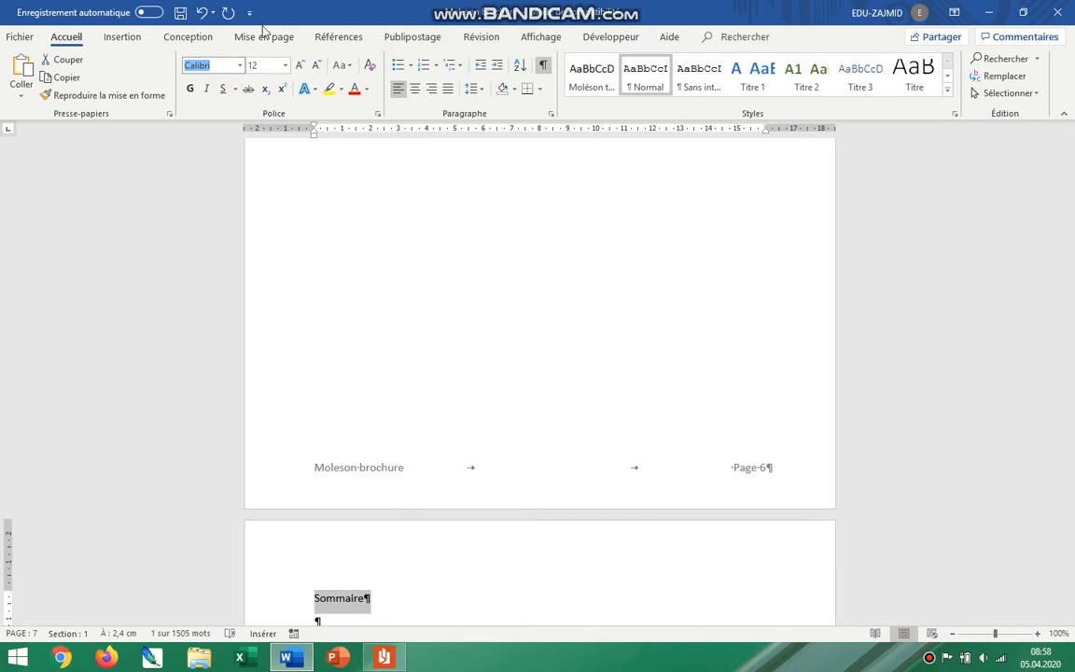
pyautogui.click(285, 65)
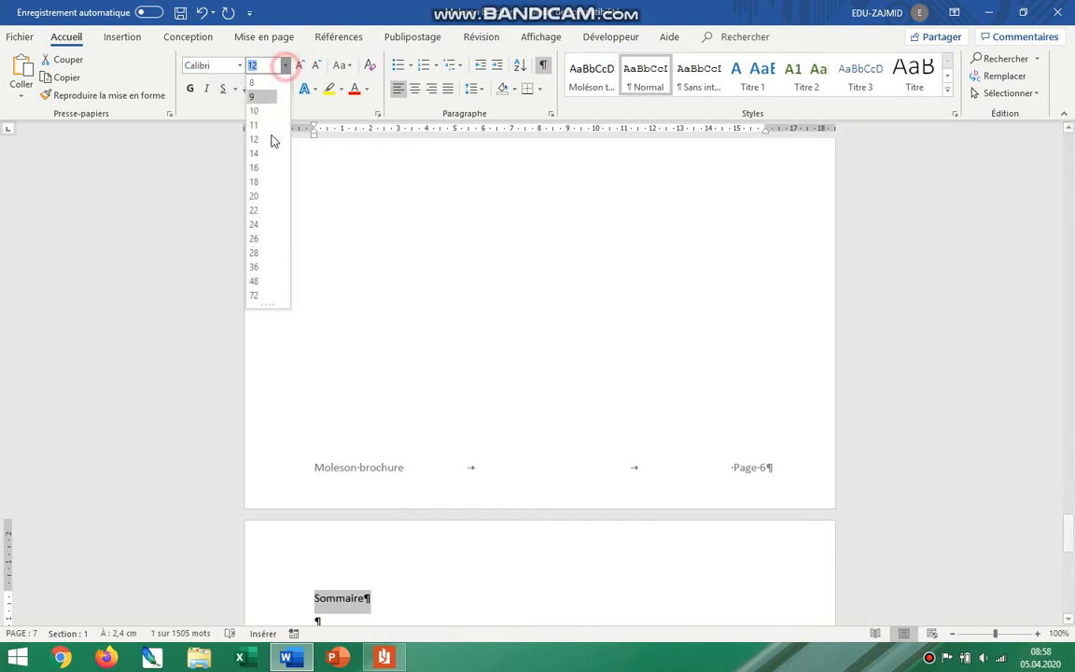
pyautogui.click(254, 182)
pyautogui.click(191, 89)
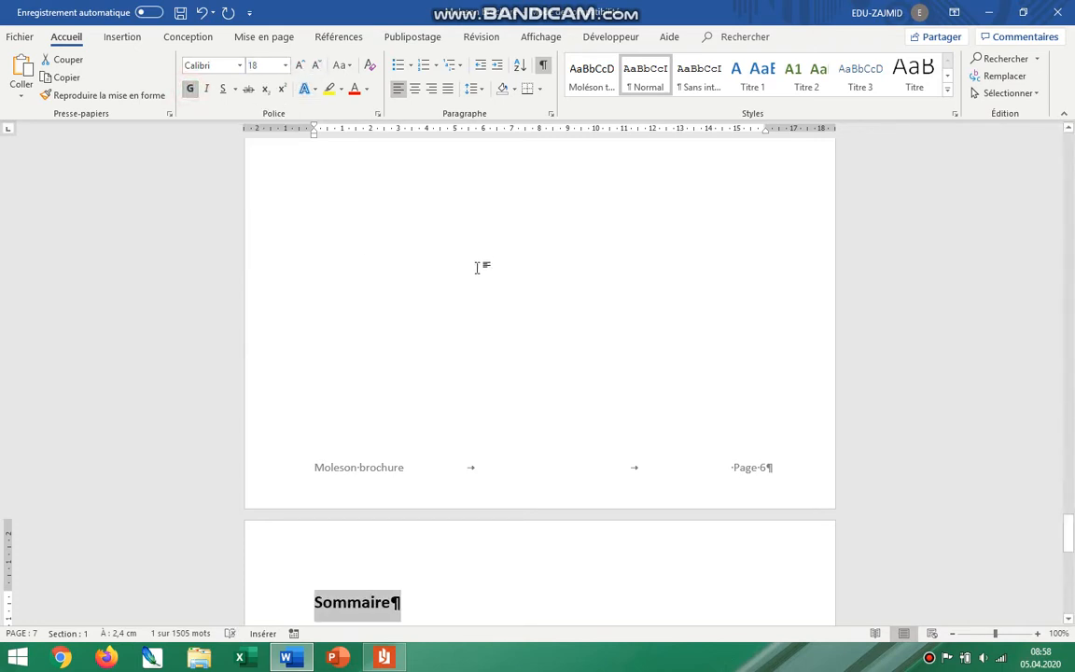
pyautogui.scroll(-3, 525, 409)
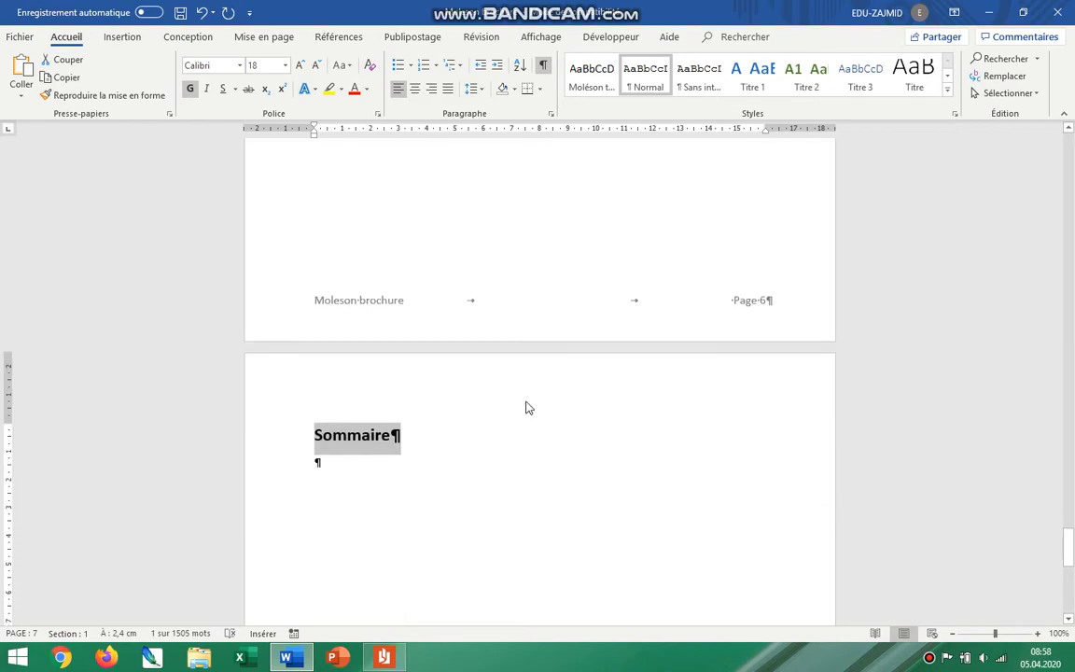
# - Check the assignment PDF's requirement for the contents title, and create a paragraph style named "Sommaire" from the "Sommaire" title's formatting
pyautogui.click(383, 658)
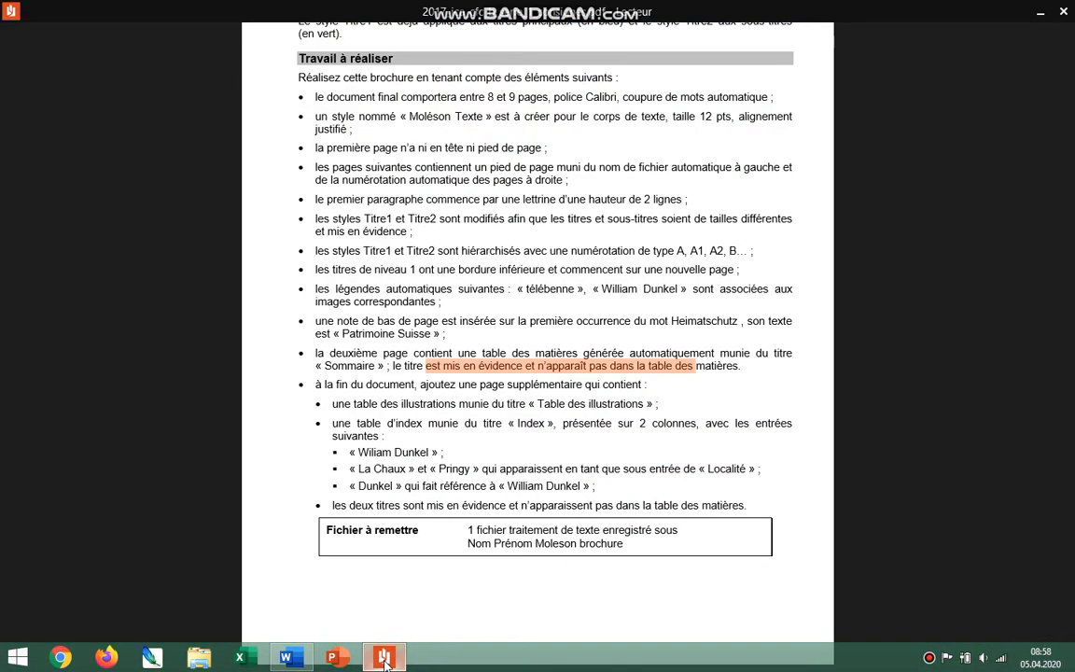
pyautogui.click(384, 659)
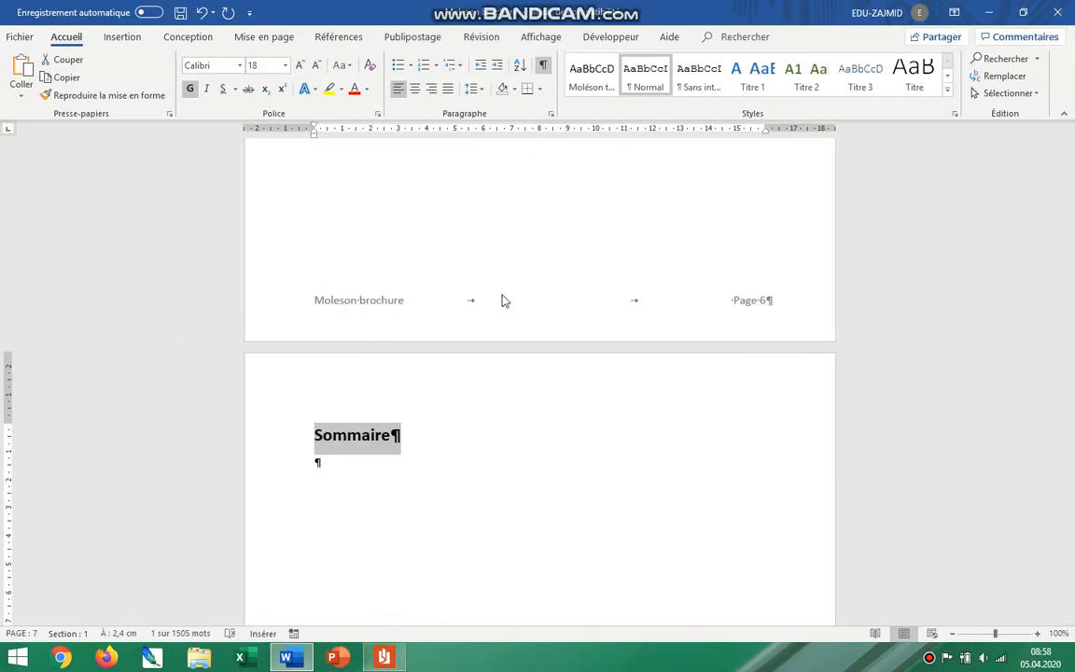
pyautogui.rightClick(380, 446)
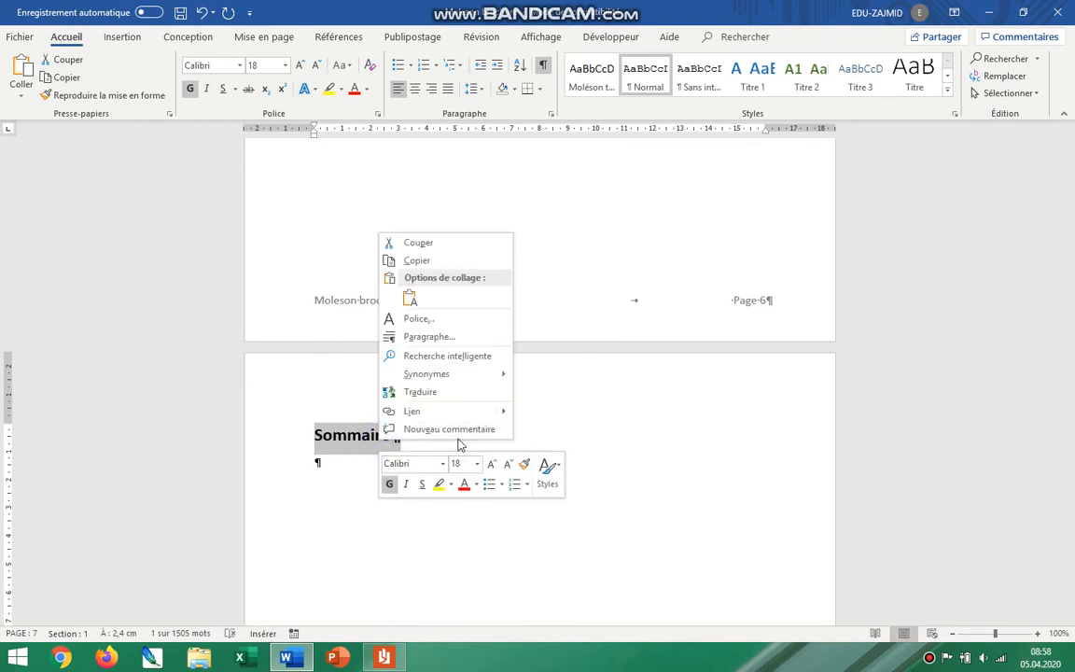
pyautogui.click(548, 471)
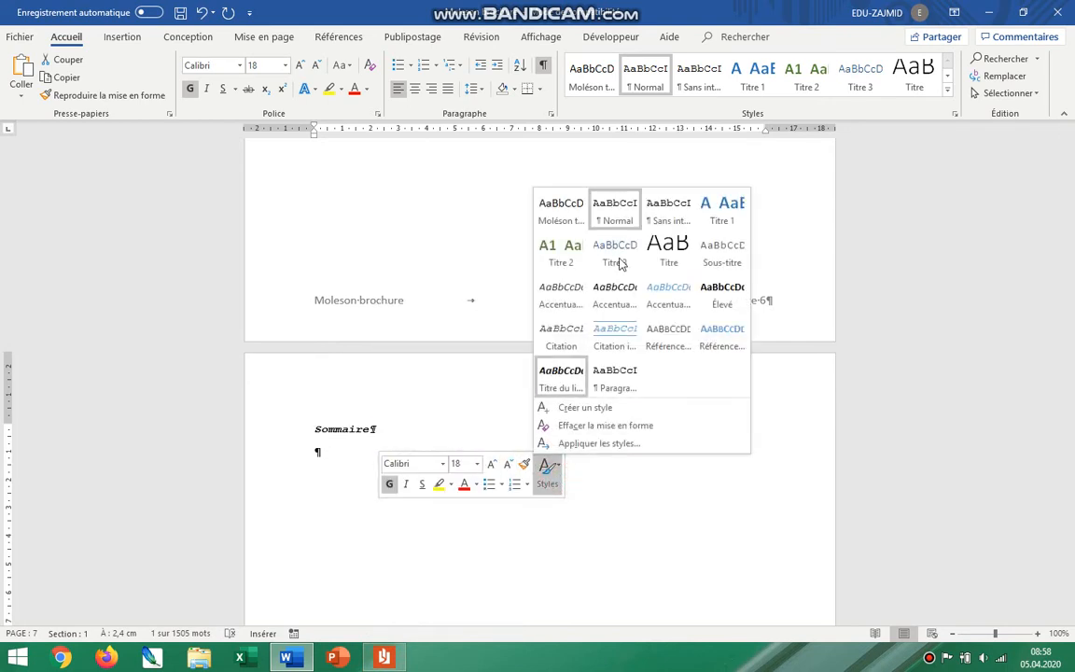
pyautogui.click(598, 408)
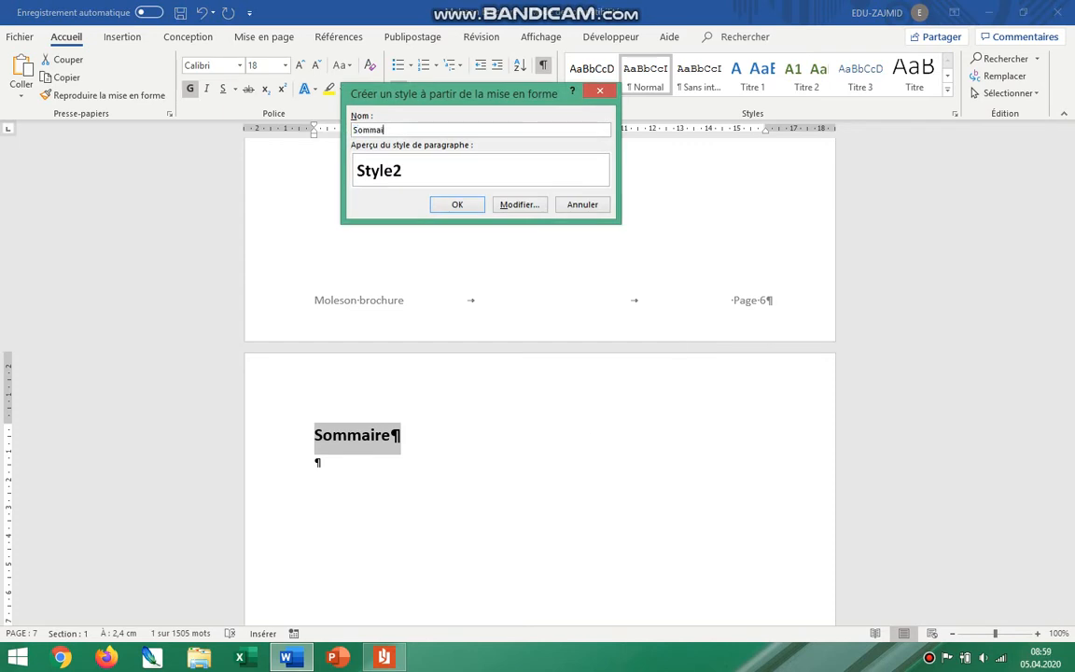
pyautogui.click(457, 204)
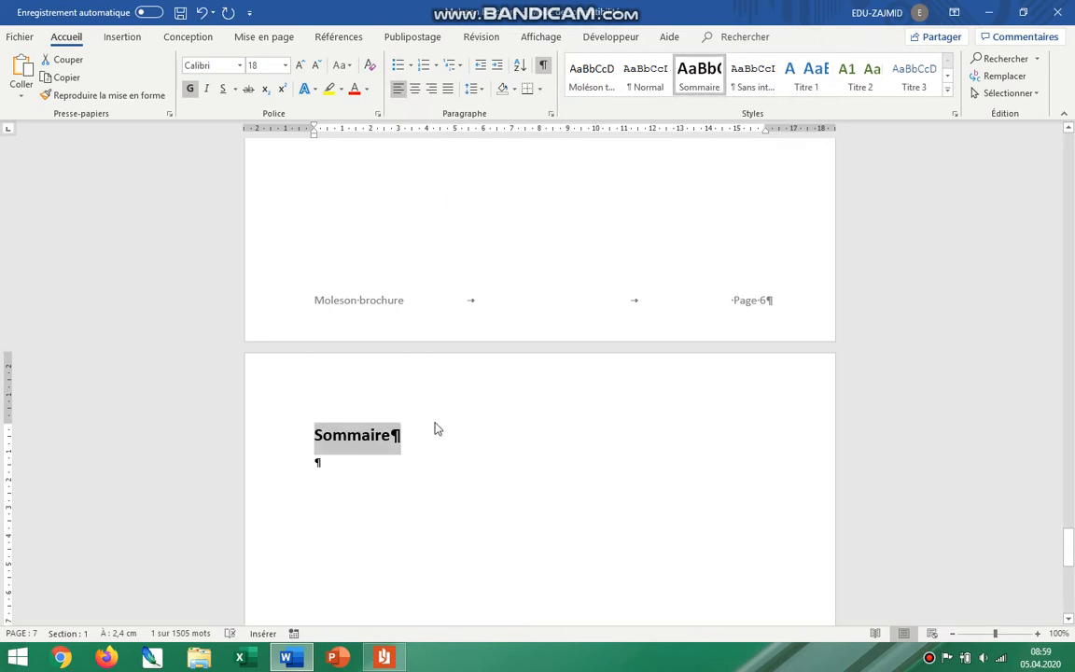
pyautogui.click(373, 435)
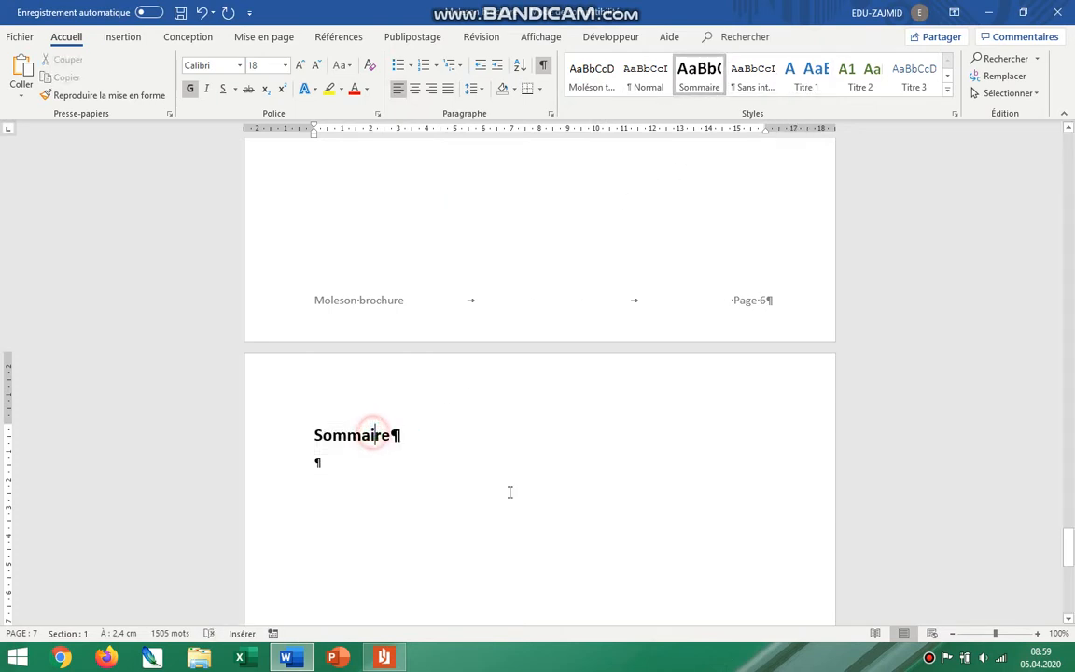
# - Insert a custom three-level table of contents with dotted leaders and right-aligned page numbers below the "Sommaire" title
pyautogui.click(316, 461)
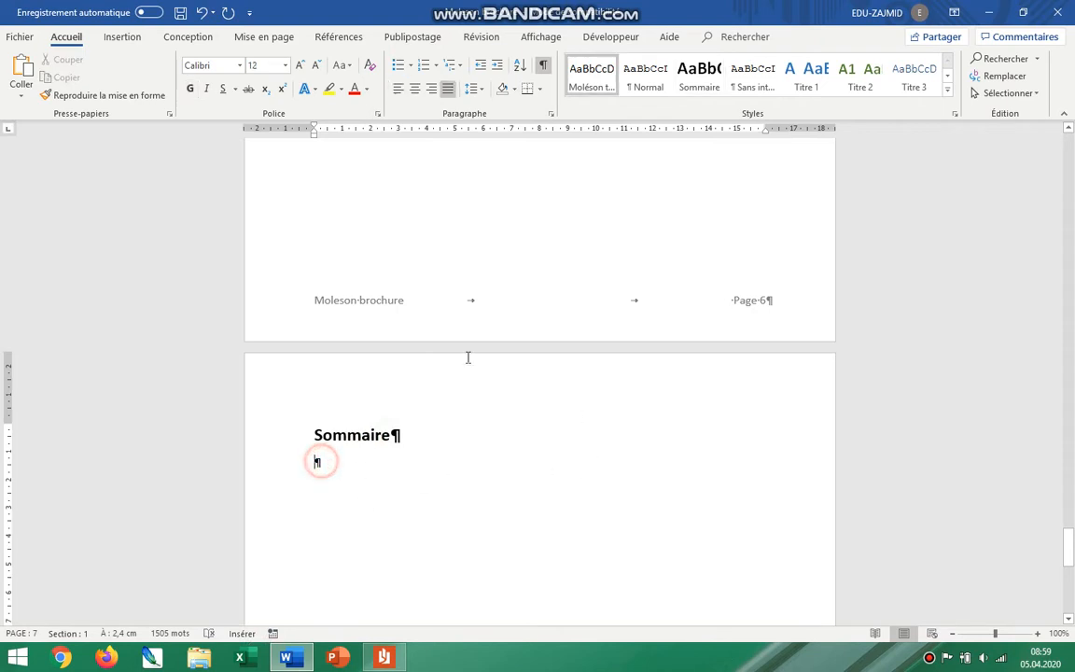
pyautogui.click(353, 38)
pyautogui.click(26, 76)
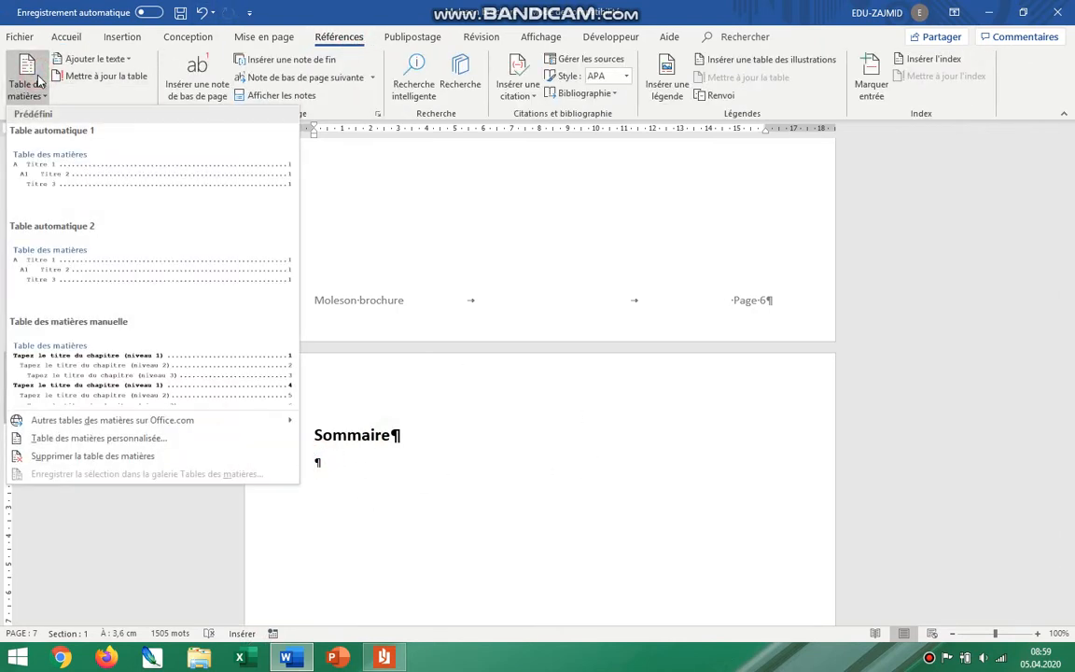
pyautogui.click(97, 442)
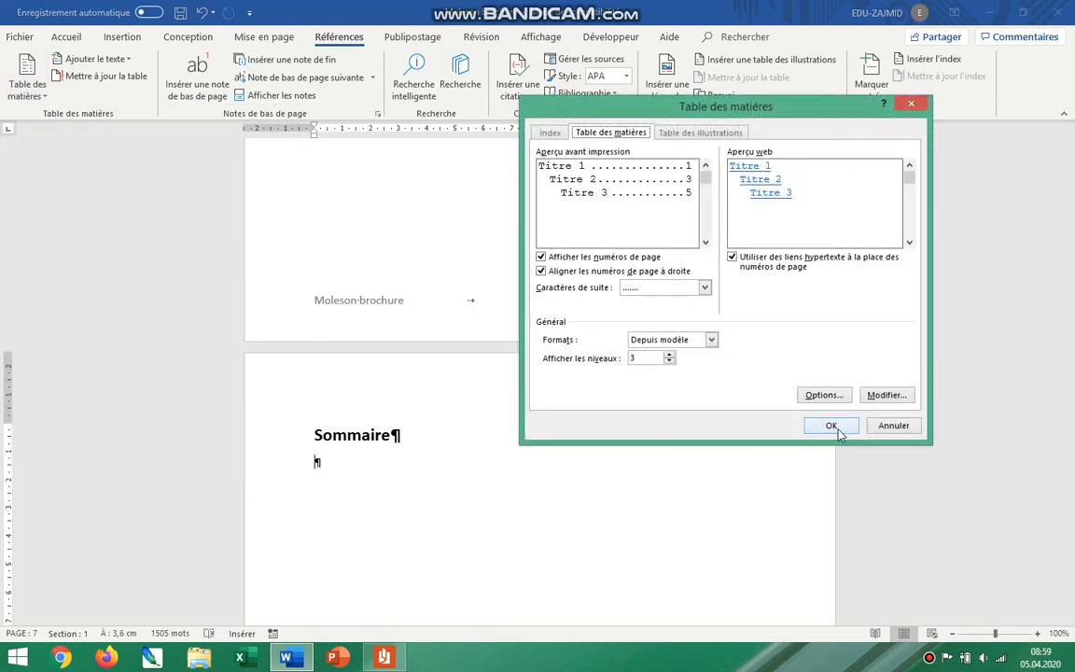
pyautogui.click(831, 425)
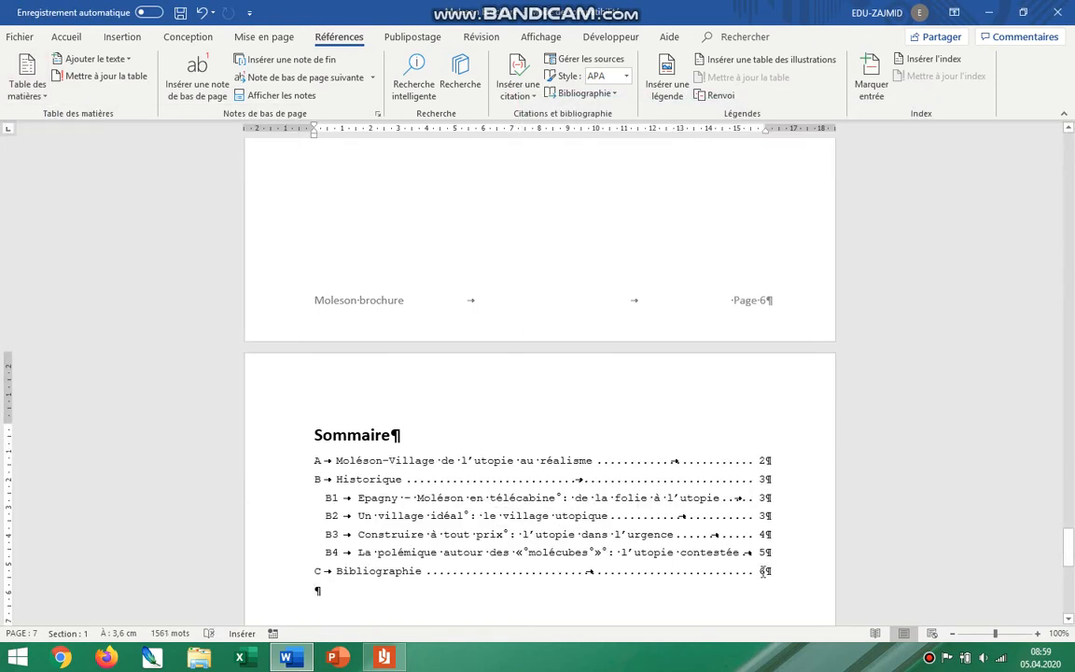
# - Remove the table of contents below the "Sommaire" title
pyautogui.moveTo(761, 571); pyautogui.dragTo(299, 466)
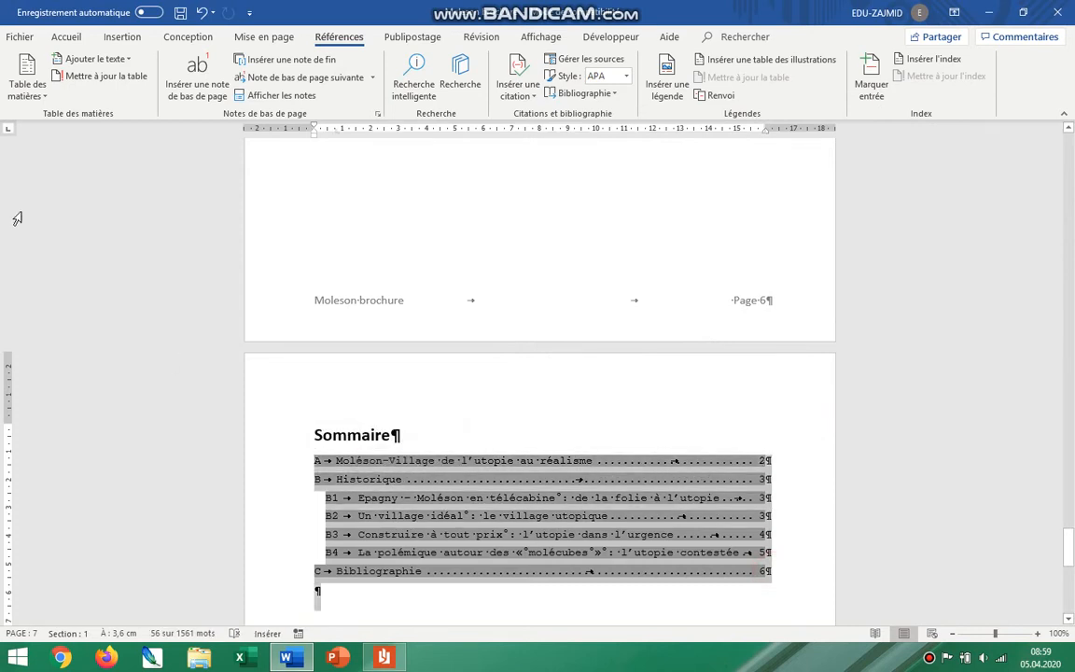
pyautogui.rightClick(31, 82)
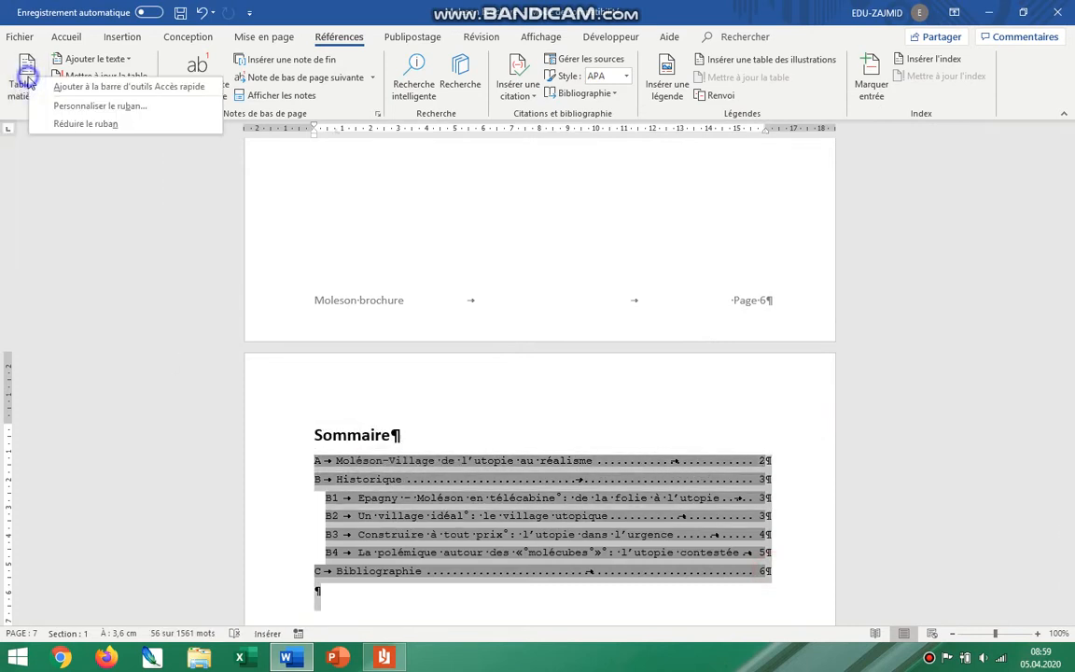
pyautogui.click(31, 84)
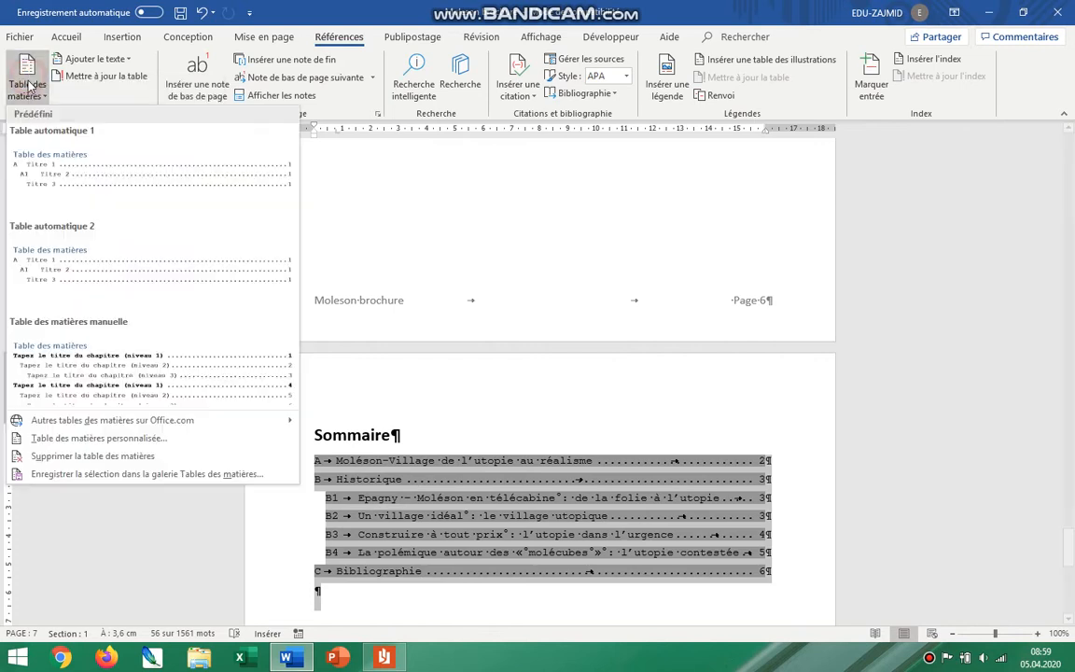
pyautogui.click(159, 456)
# - Start a custom table of contents below "Sommaire" and set its TM 1 style to Calibri 16 pt
pyautogui.click(32, 82)
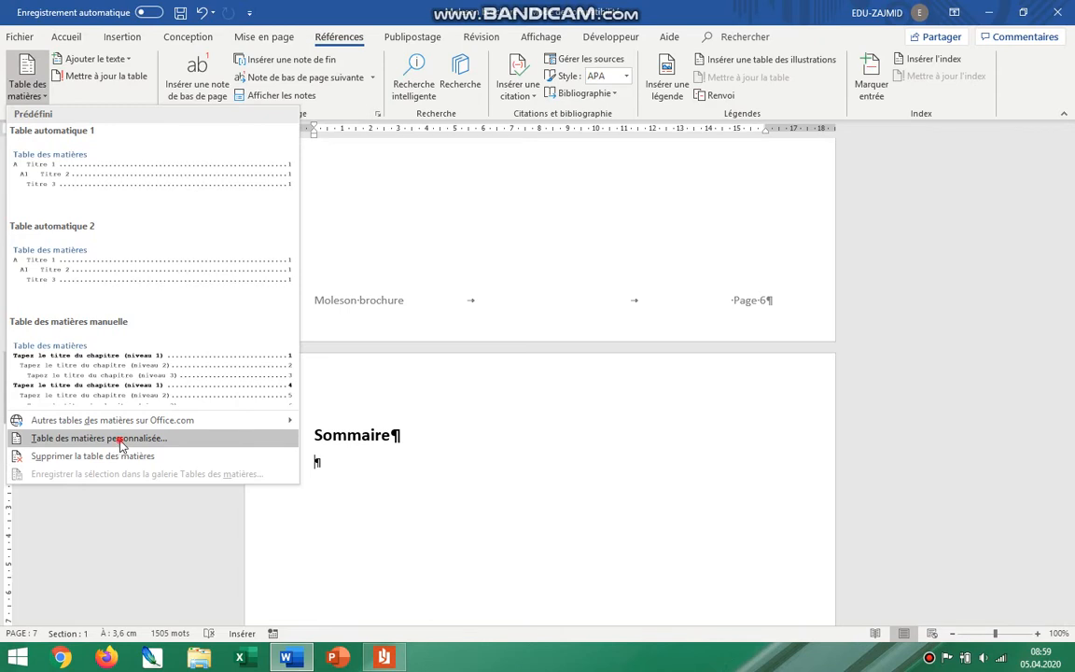
pyautogui.click(121, 443)
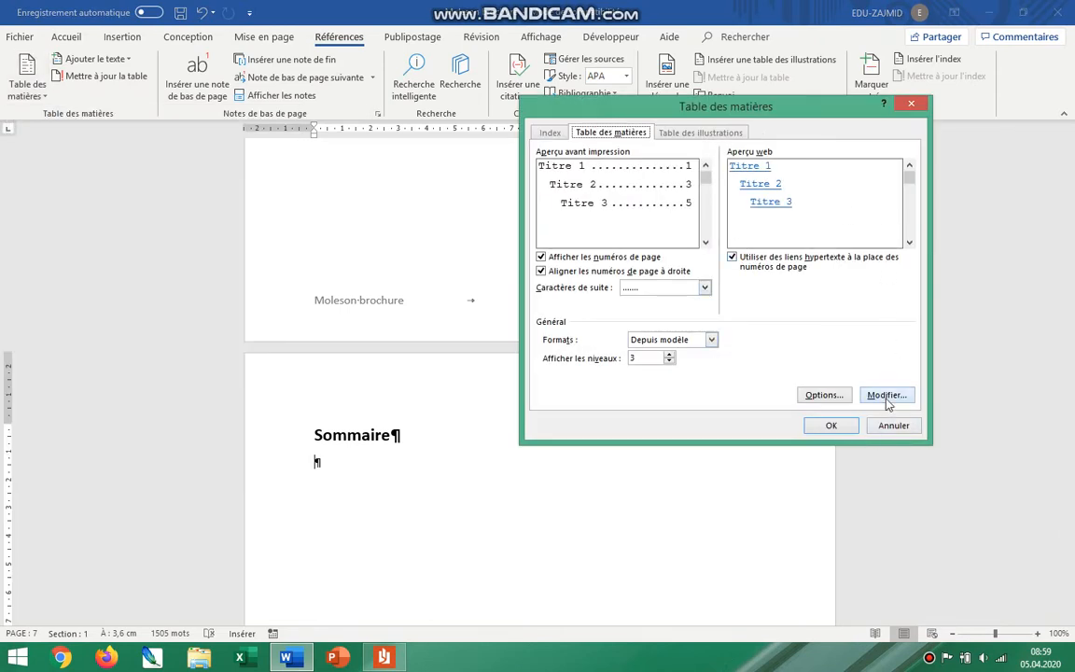
pyautogui.click(887, 396)
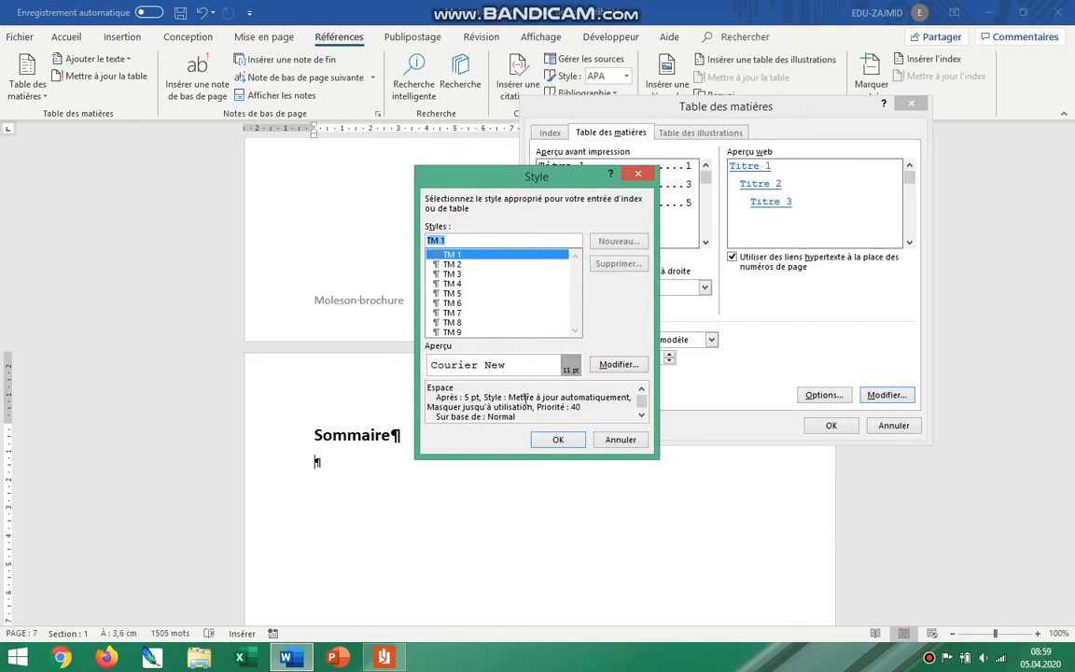
pyautogui.click(619, 364)
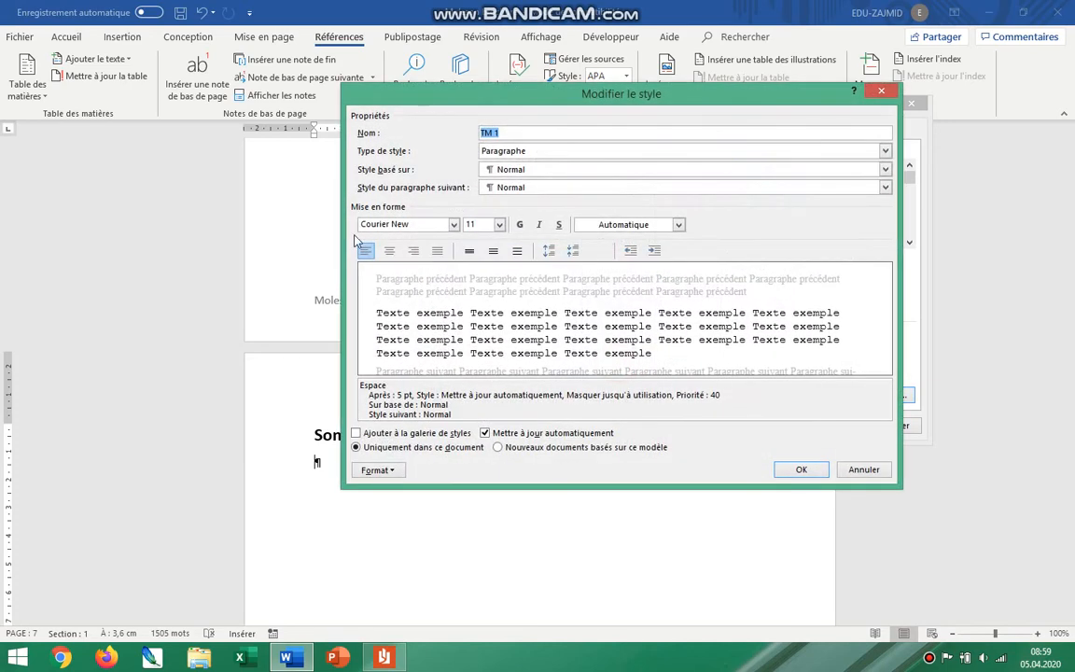
pyautogui.click(499, 224)
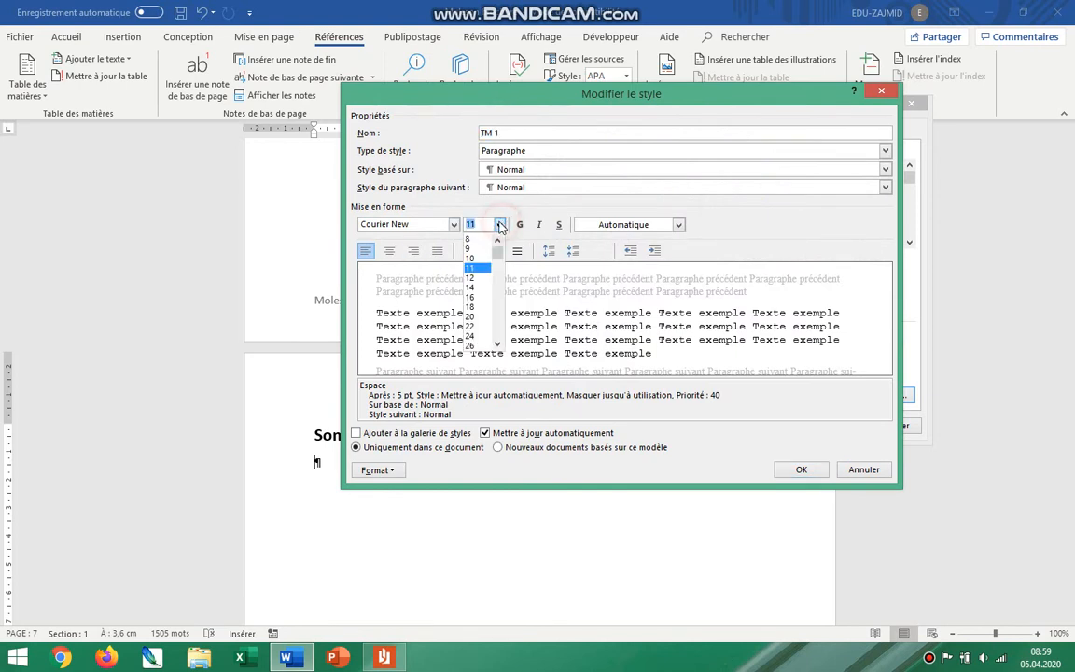
pyautogui.click(473, 297)
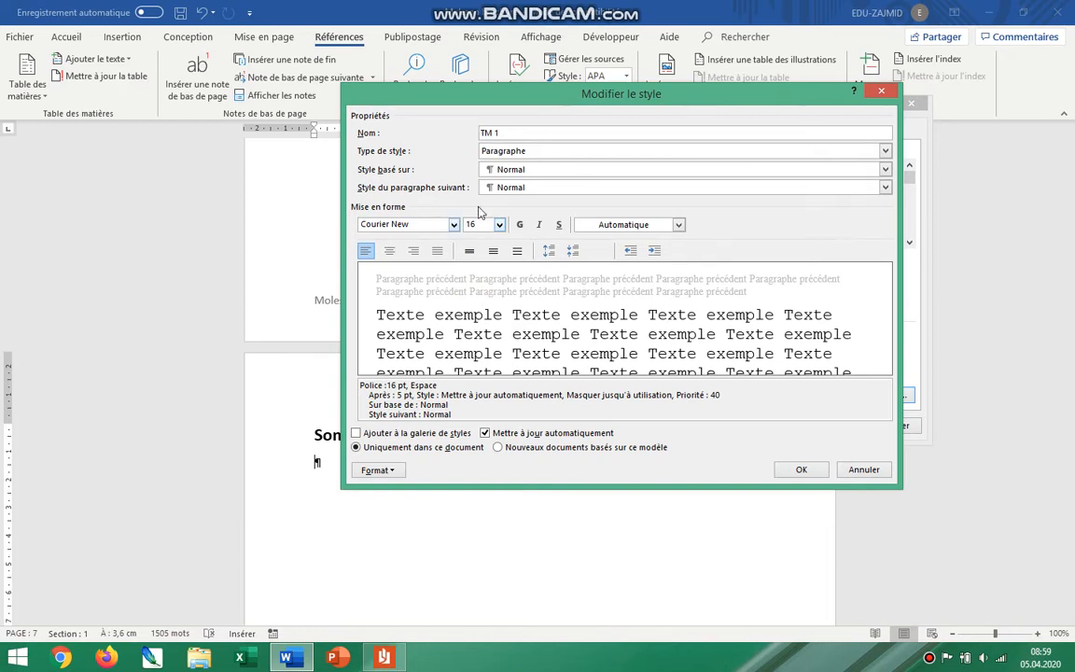
pyautogui.click(454, 224)
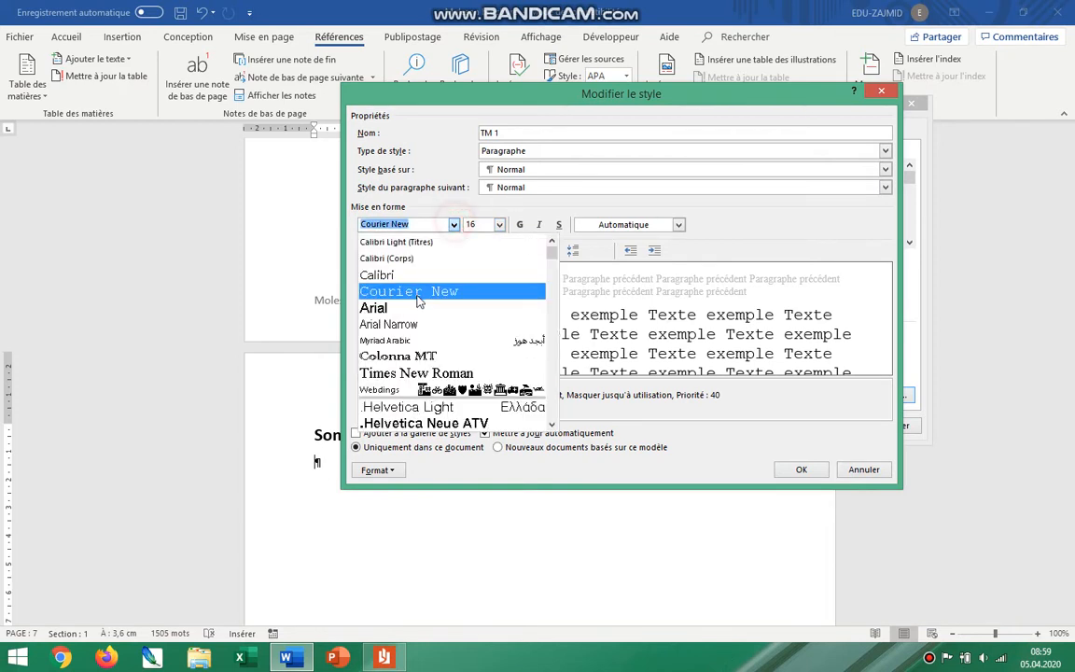
pyautogui.click(378, 275)
pyautogui.click(801, 469)
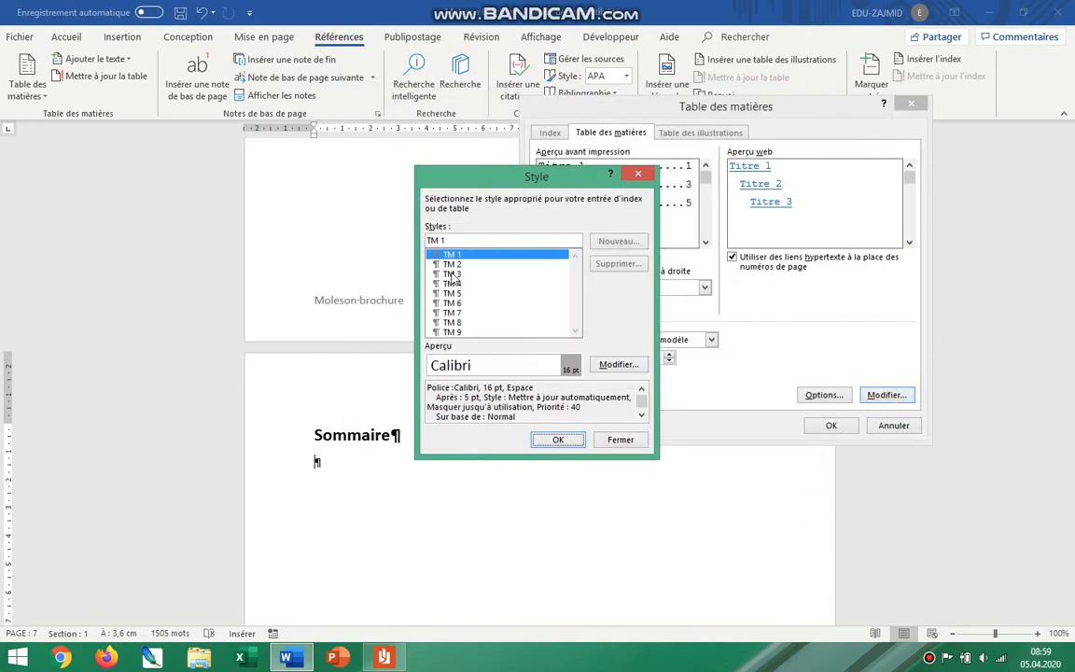
# - Set the TM 2 style to Calibri 14 pt and insert the custom table of contents below "Sommaire"
pyautogui.click(452, 265)
pyautogui.click(619, 364)
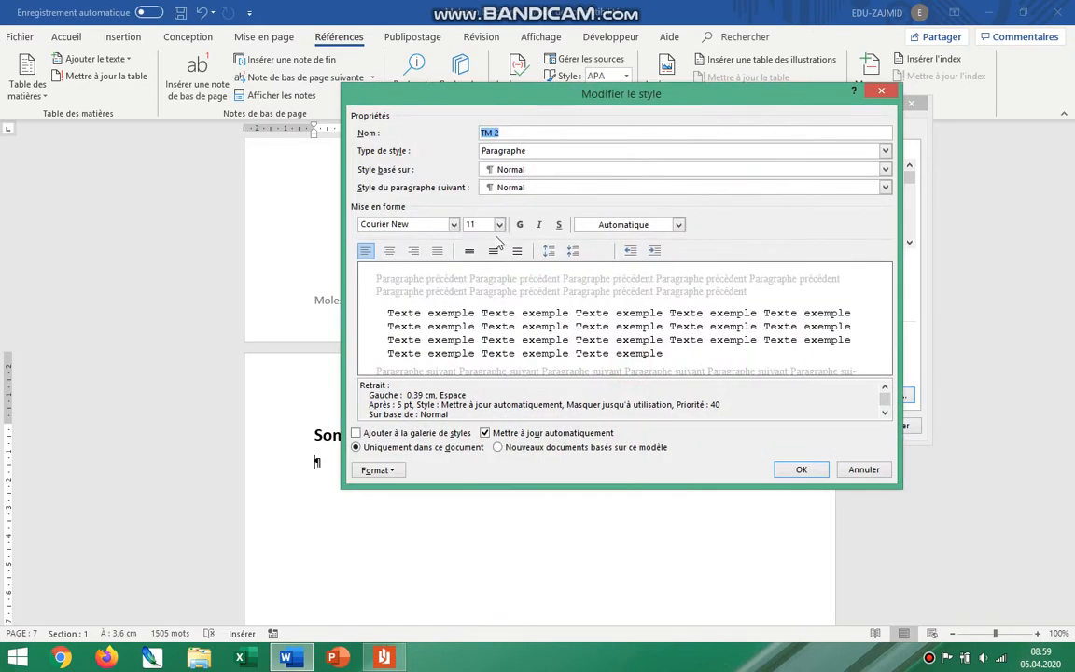
pyautogui.click(454, 224)
pyautogui.click(405, 272)
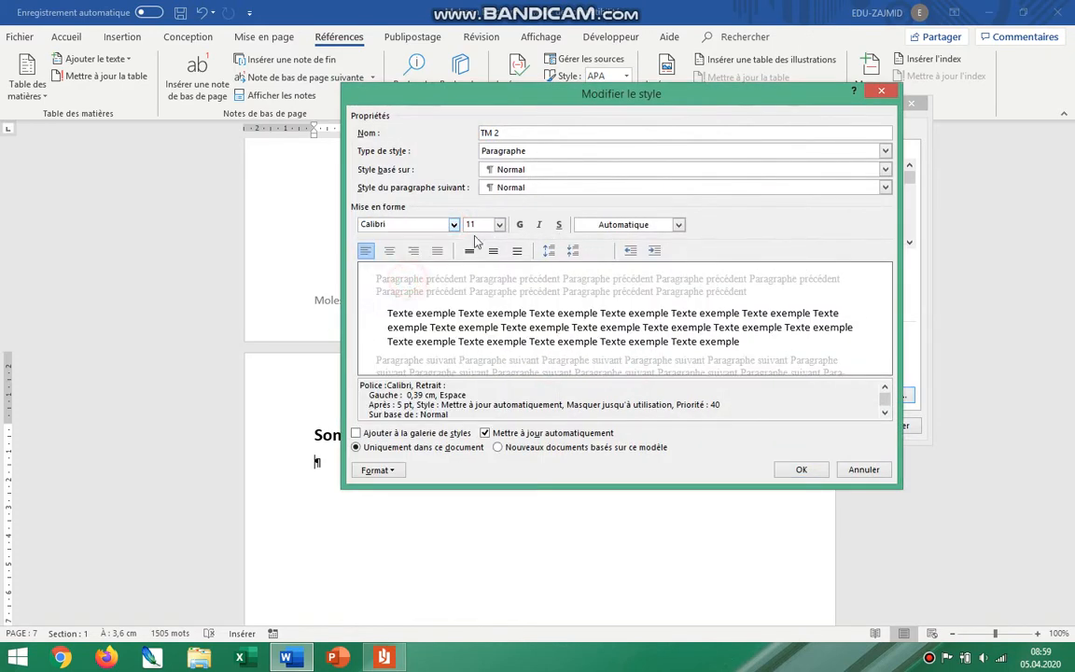
pyautogui.click(473, 225)
pyautogui.click(801, 469)
pyautogui.click(552, 439)
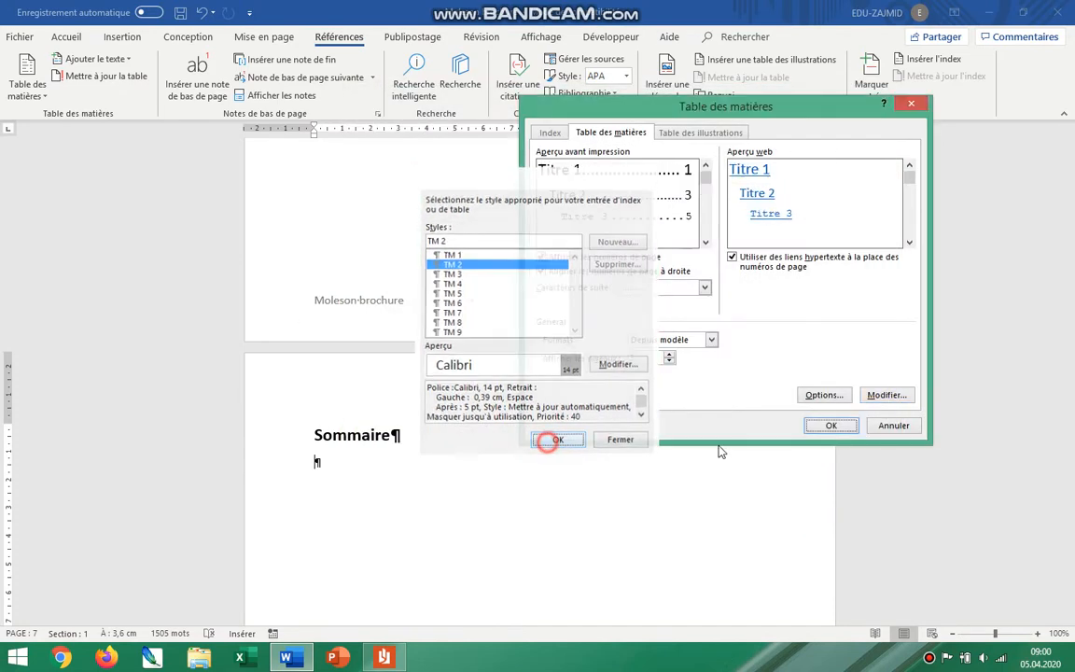
pyautogui.click(829, 424)
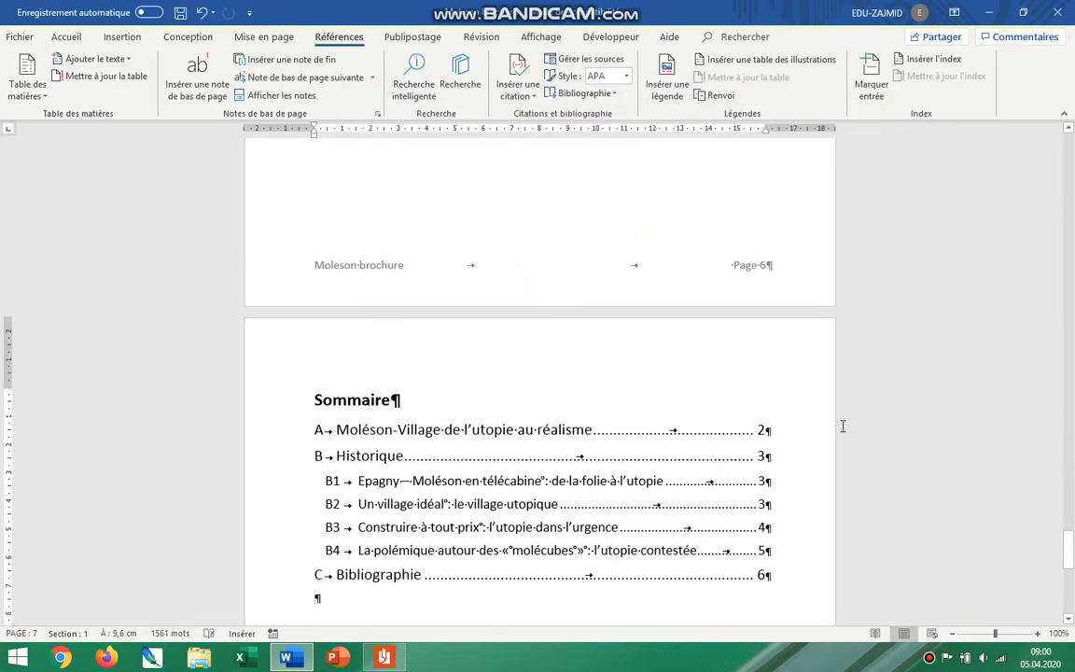
pyautogui.moveTo(783, 431); pyautogui.dragTo(279, 437)
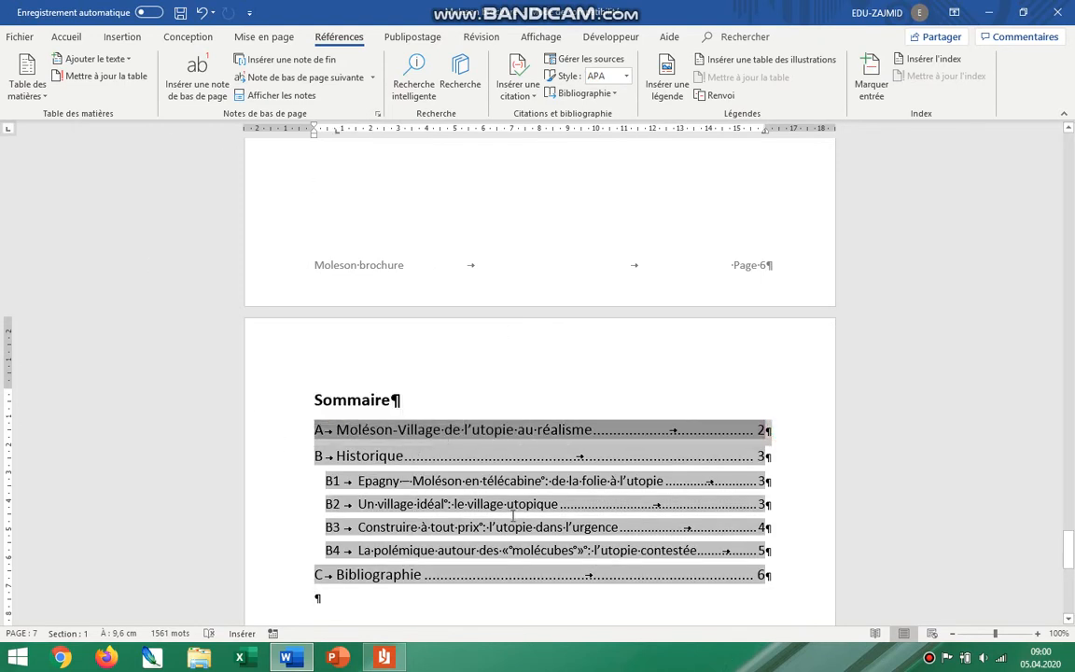
pyautogui.rightClick(455, 453)
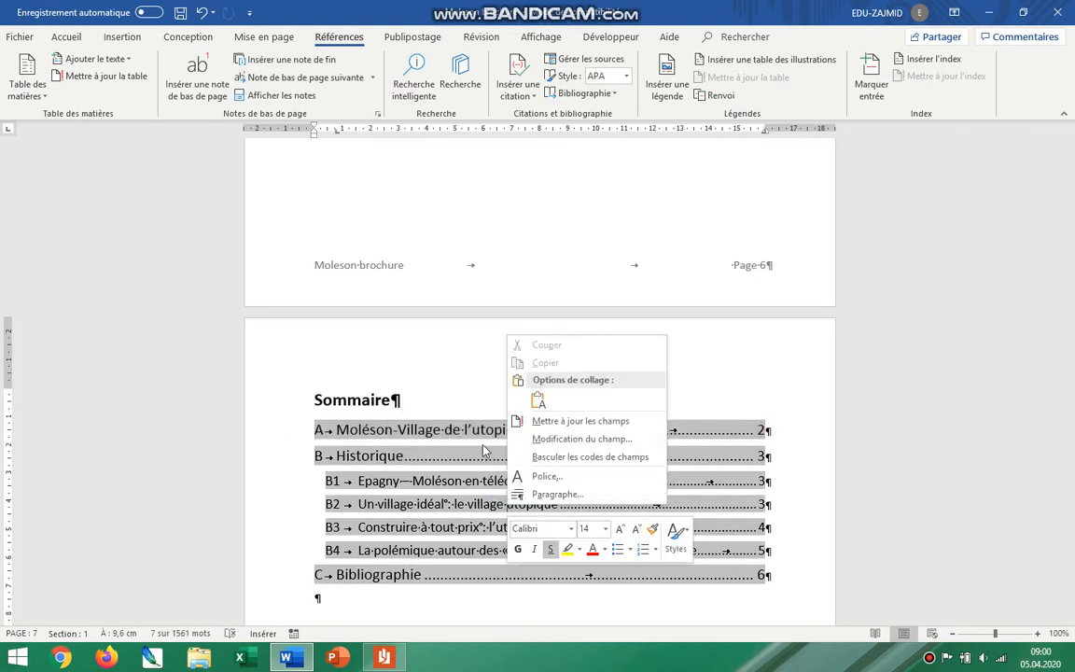
pyautogui.click(422, 511)
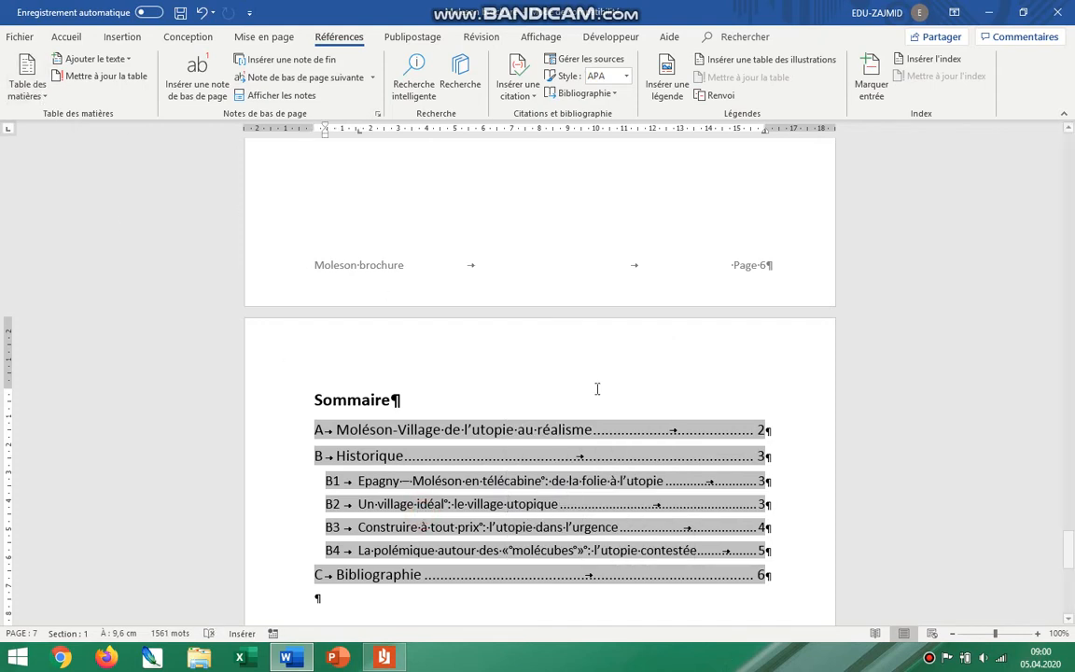
# - Add two empty paragraphs below the table of contents
pyautogui.scroll(-5, 470, 492)
pyautogui.scroll(2, 470, 491)
pyautogui.click(361, 399)
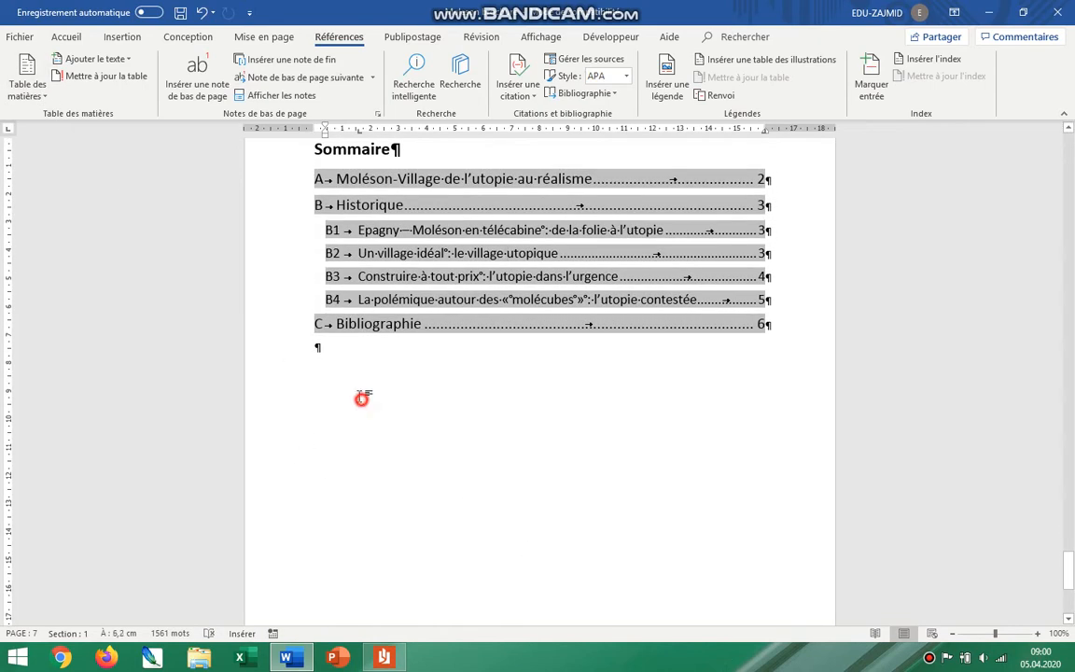
pyautogui.press('Return')
pyautogui.press('Return')
# - Switch to the assignment PDF and review the instructions for the additional final page and its table of illustrations
pyautogui.click(386, 664)
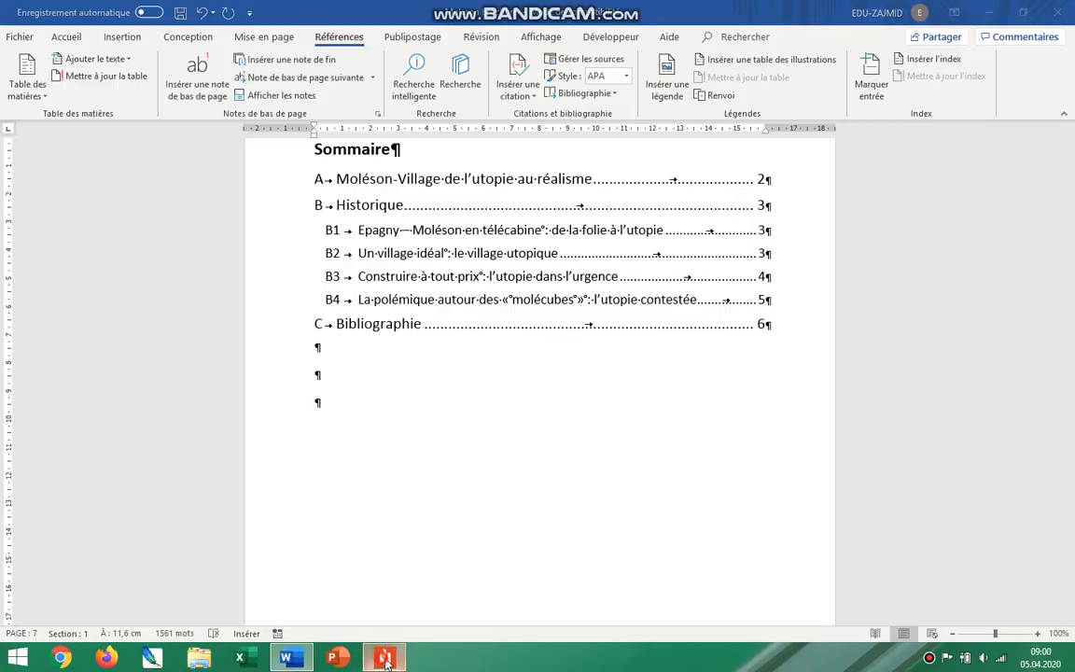
pyautogui.moveTo(342, 401); pyautogui.dragTo(628, 400)
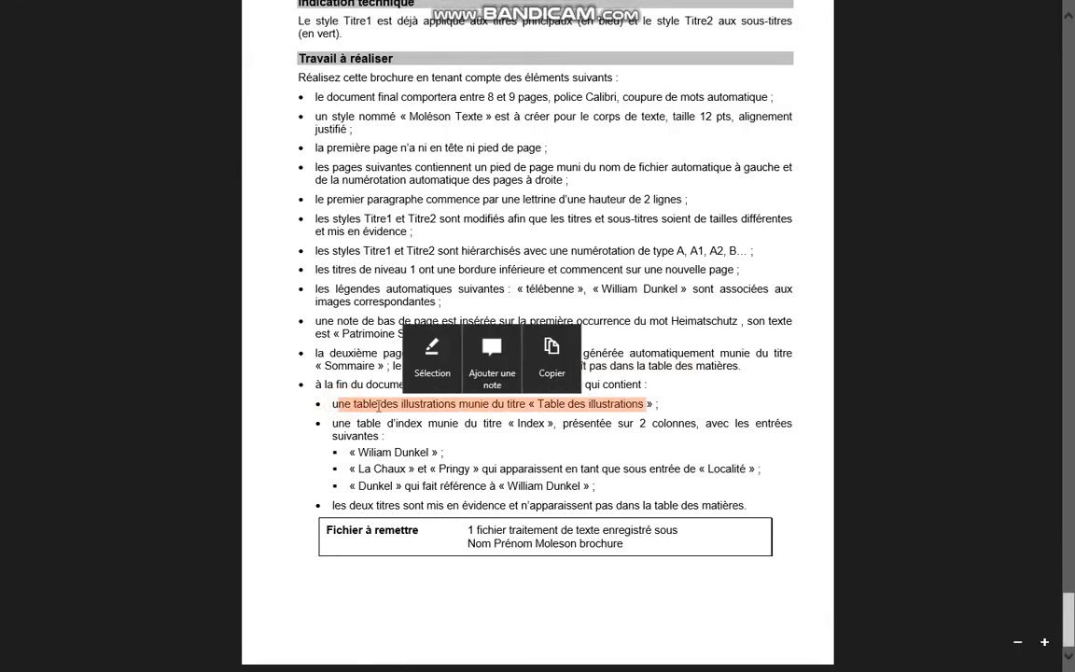
pyautogui.click(343, 384)
pyautogui.moveTo(421, 384); pyautogui.dragTo(642, 384)
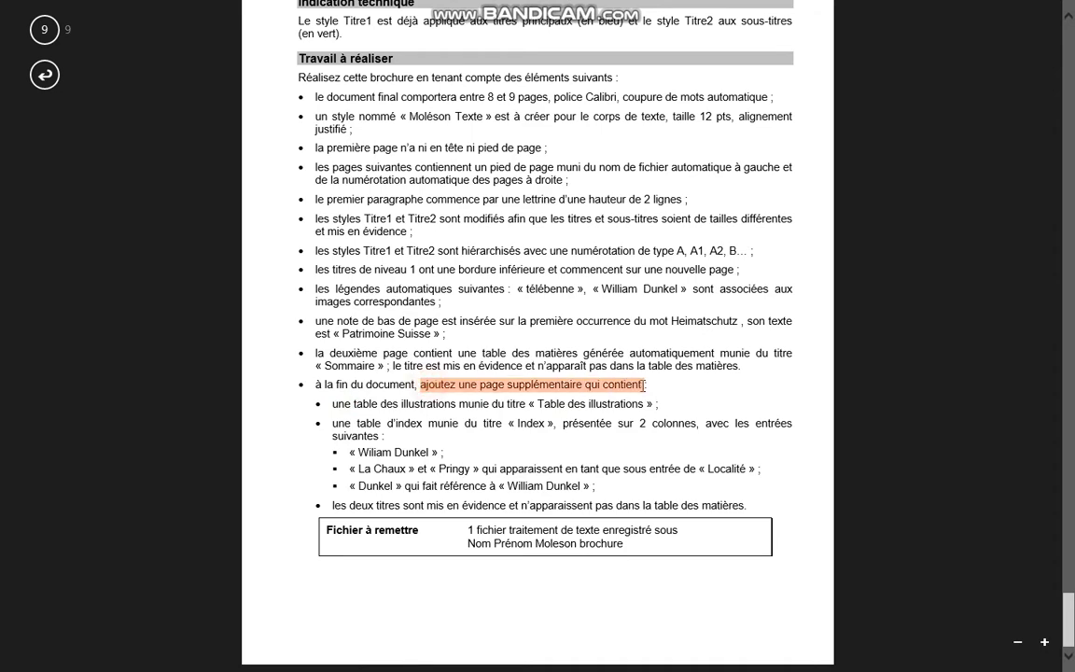
pyautogui.click(363, 378)
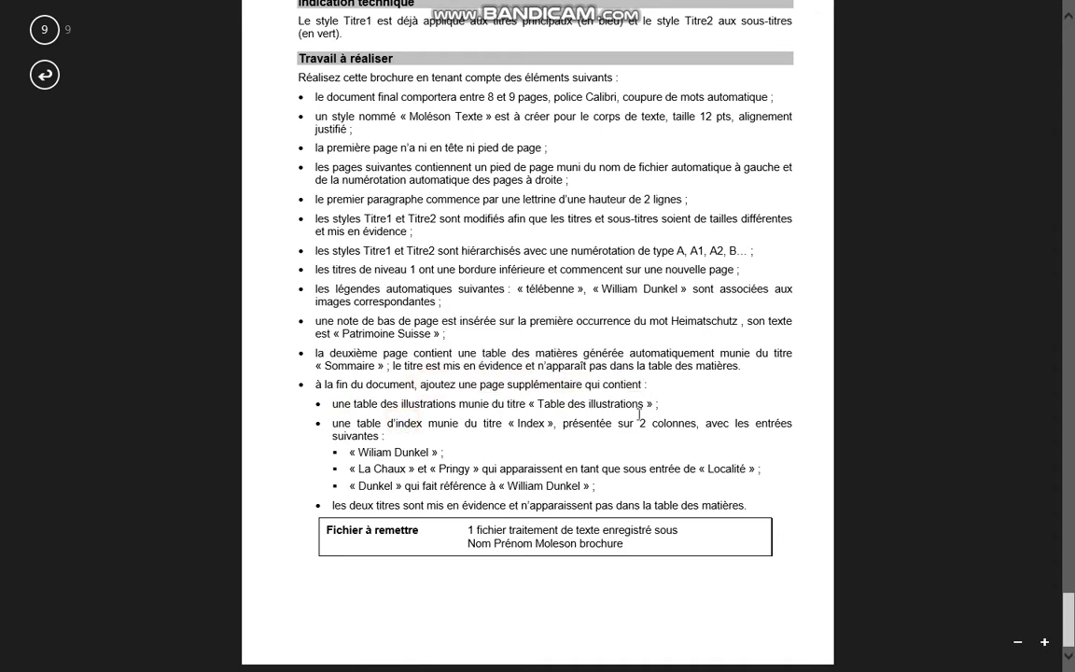
pyautogui.moveTo(643, 403); pyautogui.dragTo(539, 404)
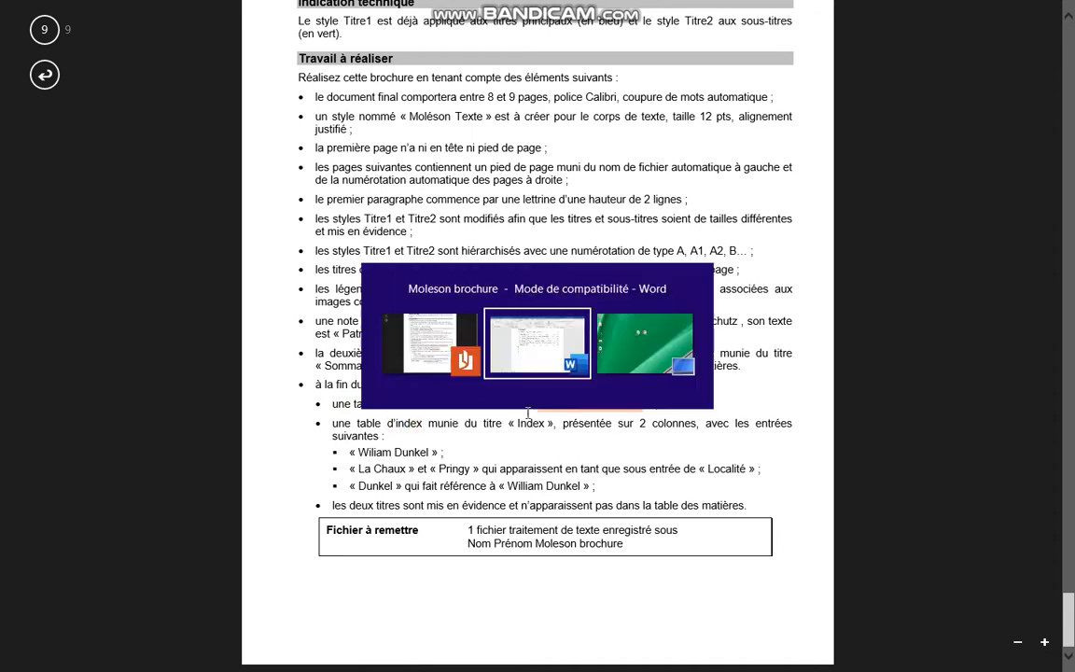
# - Switch back to the Word brochure and insert a page break in the empty paragraphs below the table of contents
pyautogui.hotkey('alt', 'Tab')
pyautogui.click(336, 358)
pyautogui.click(331, 367)
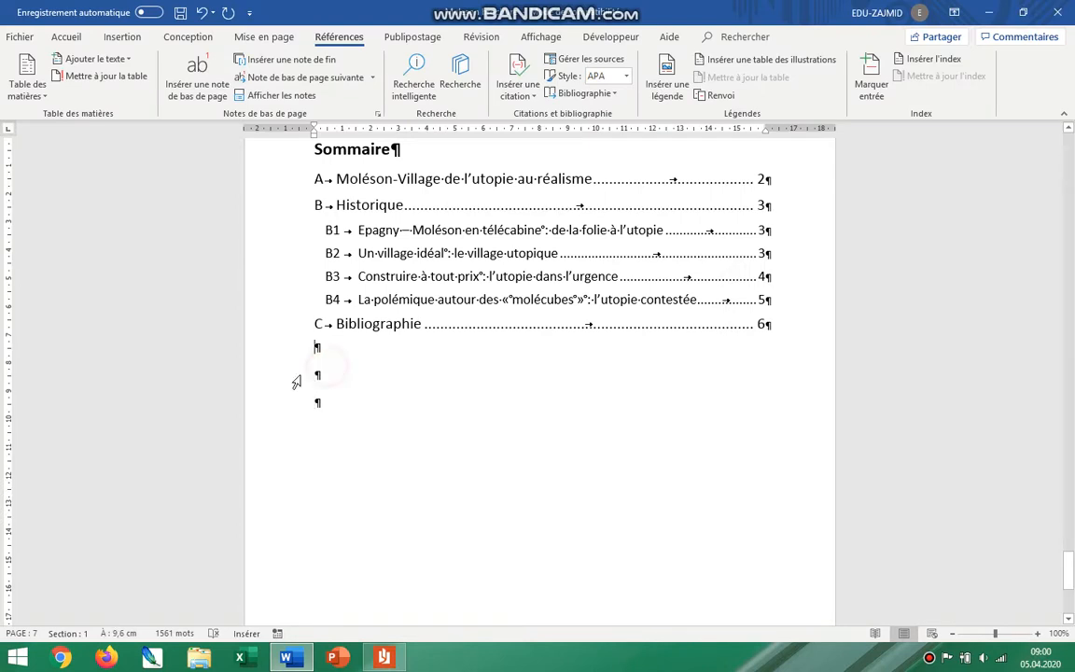
pyautogui.click(300, 376)
pyautogui.click(324, 384)
pyautogui.hotkey('ctrl', 'Return')
pyautogui.scroll(-5, 440, 411)
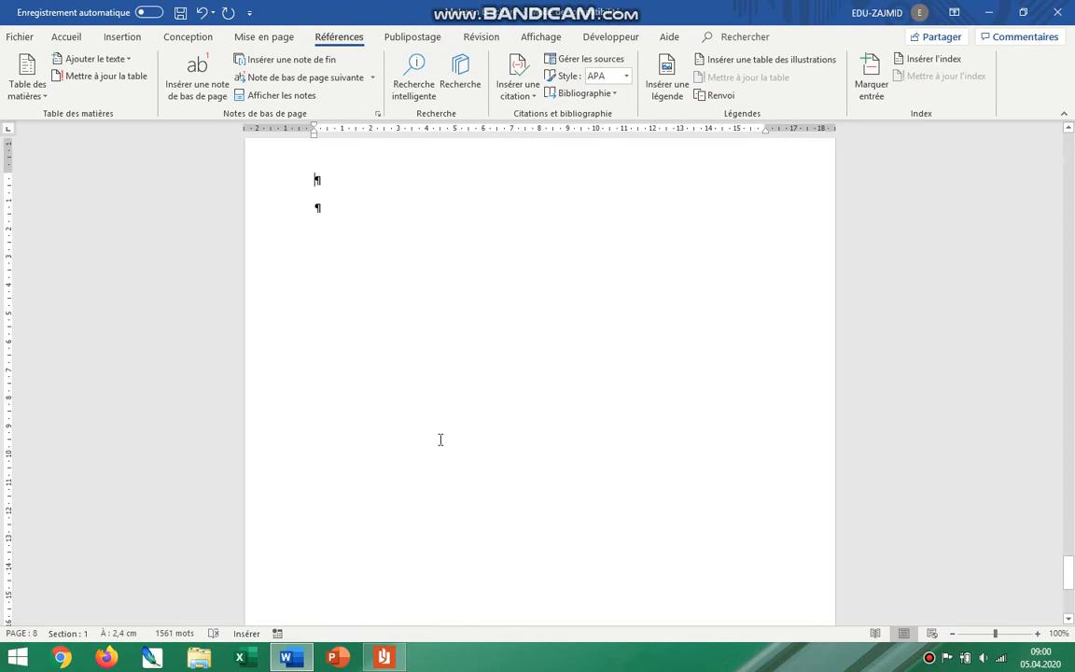
# - Paste the title "Table des illustrations" on the new page and apply the Sommaire style to it
pyautogui.hotkey('ctrl', 'v')
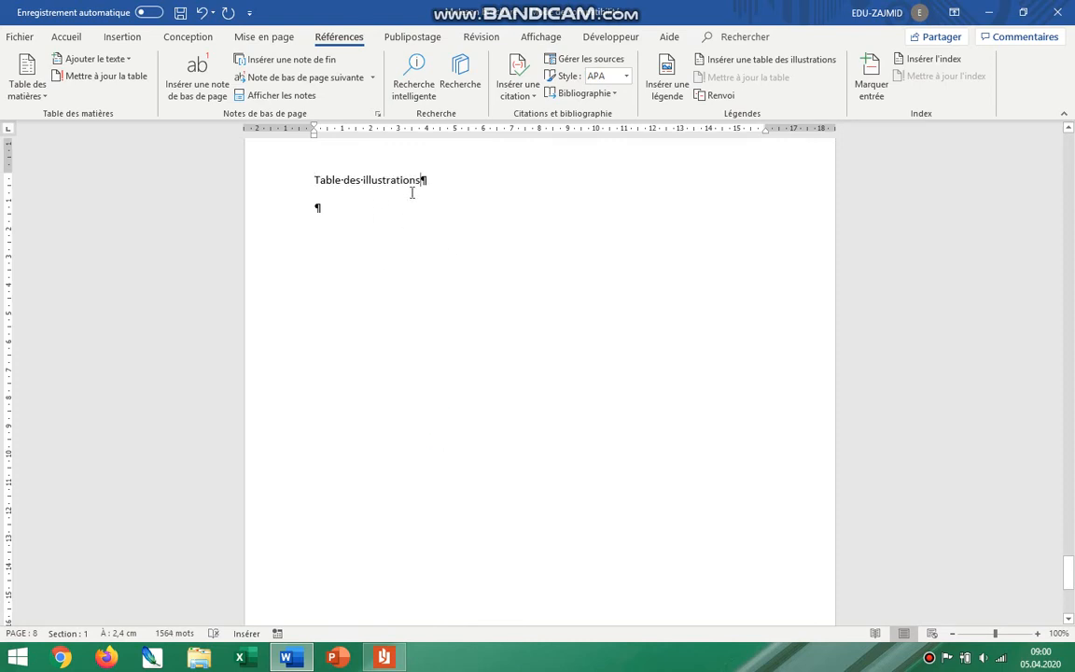
pyautogui.moveTo(428, 180); pyautogui.dragTo(315, 184)
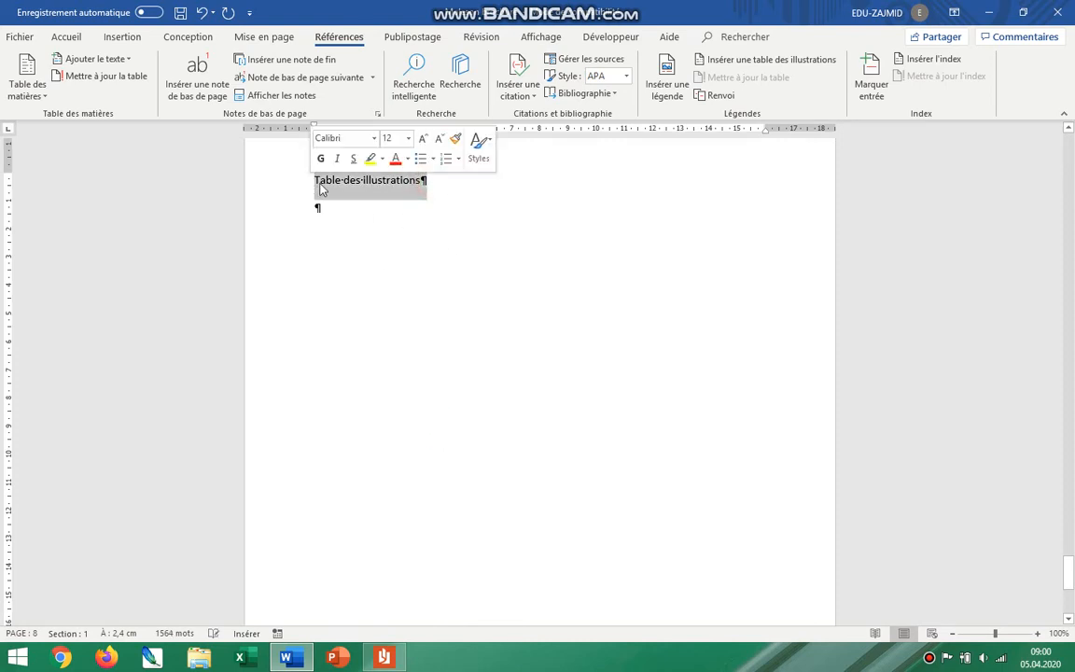
pyautogui.click(68, 38)
pyautogui.click(699, 74)
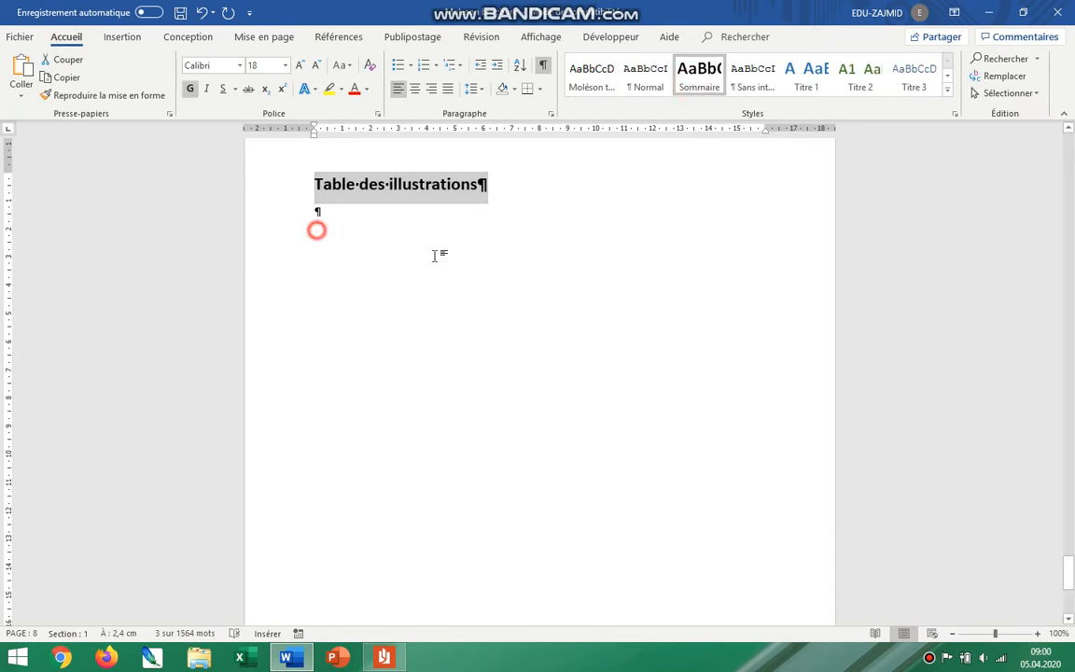
pyautogui.click(317, 230)
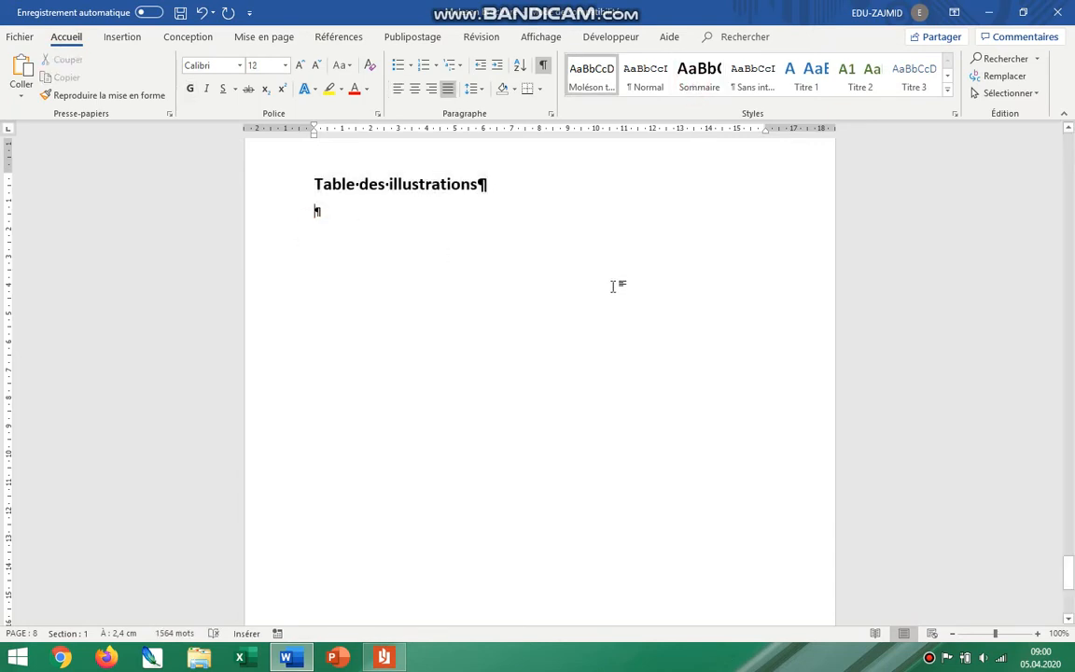
# - Insert a table of illustrations for the Figure captions below the title, with its "Table des illustrations" style set to Calibri
pyautogui.click(354, 42)
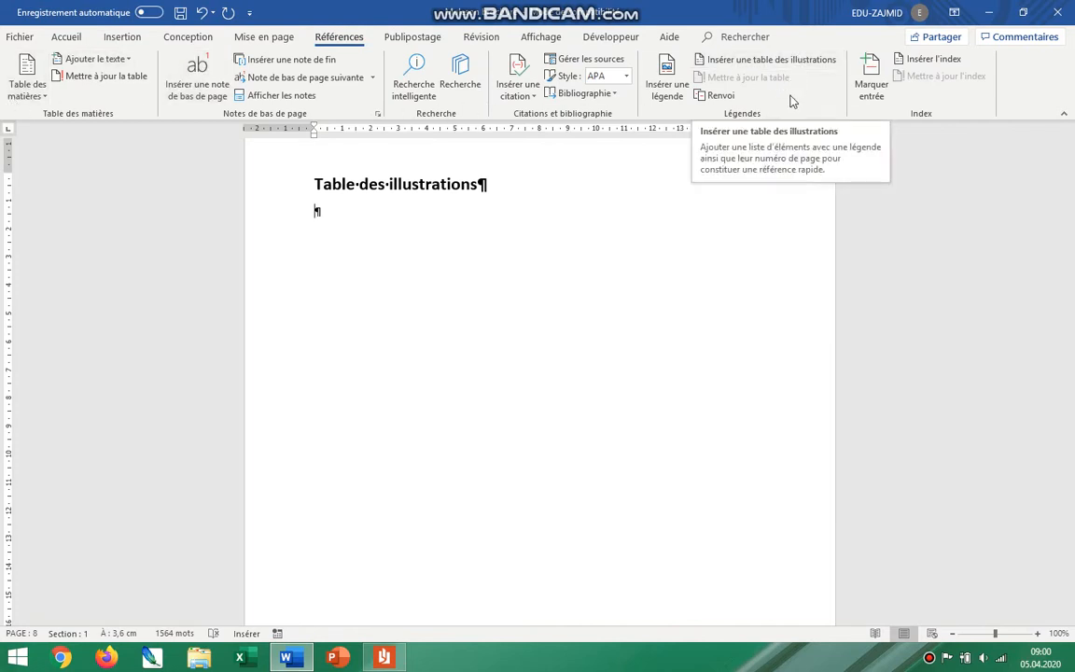
pyautogui.click(773, 61)
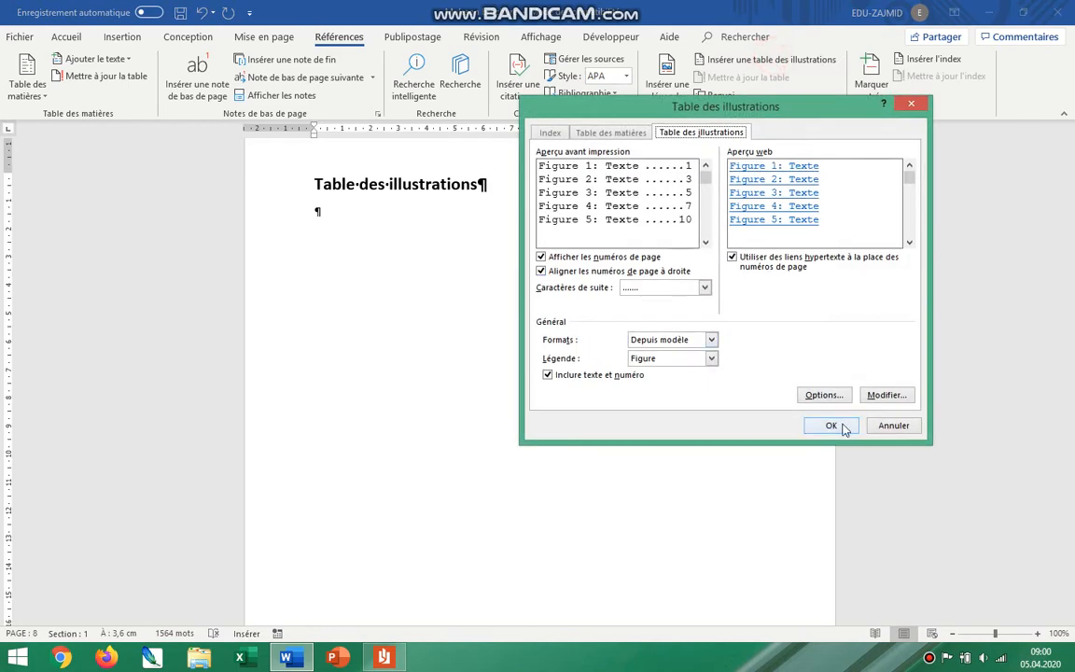
pyautogui.click(891, 396)
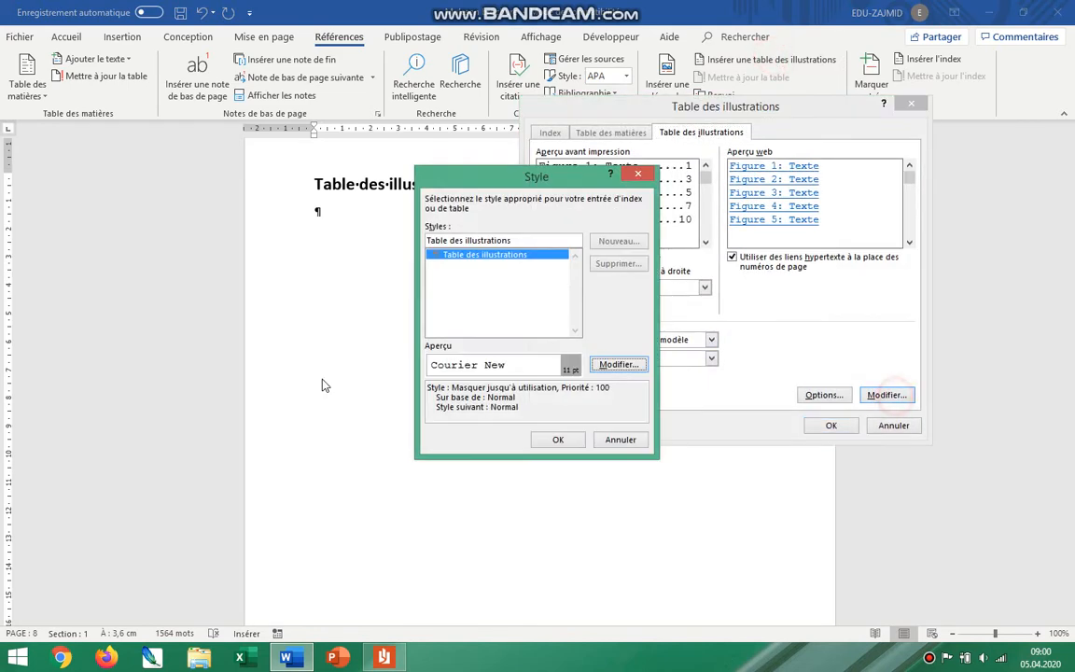
pyautogui.click(614, 365)
pyautogui.click(455, 226)
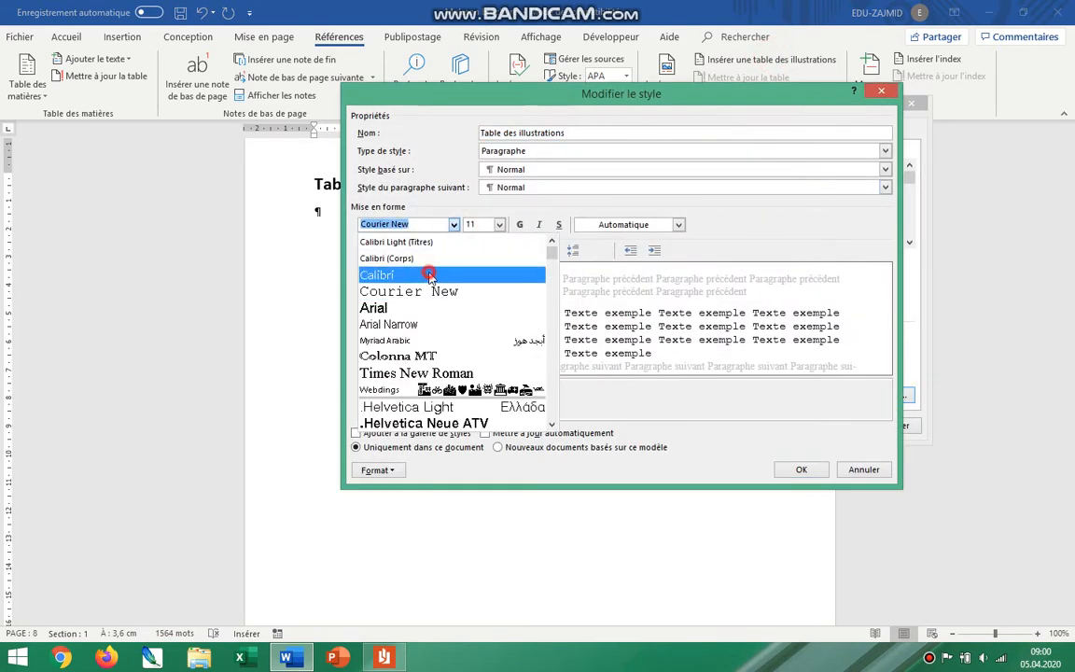
pyautogui.click(432, 275)
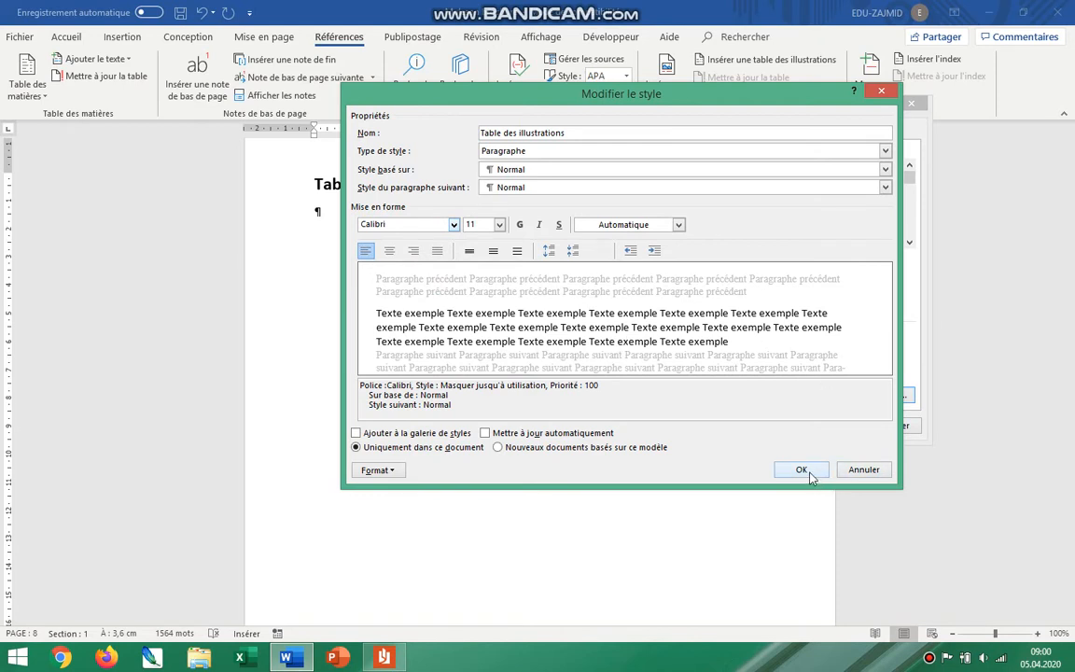
pyautogui.doubleClick(475, 224)
pyautogui.click(801, 469)
pyautogui.click(552, 436)
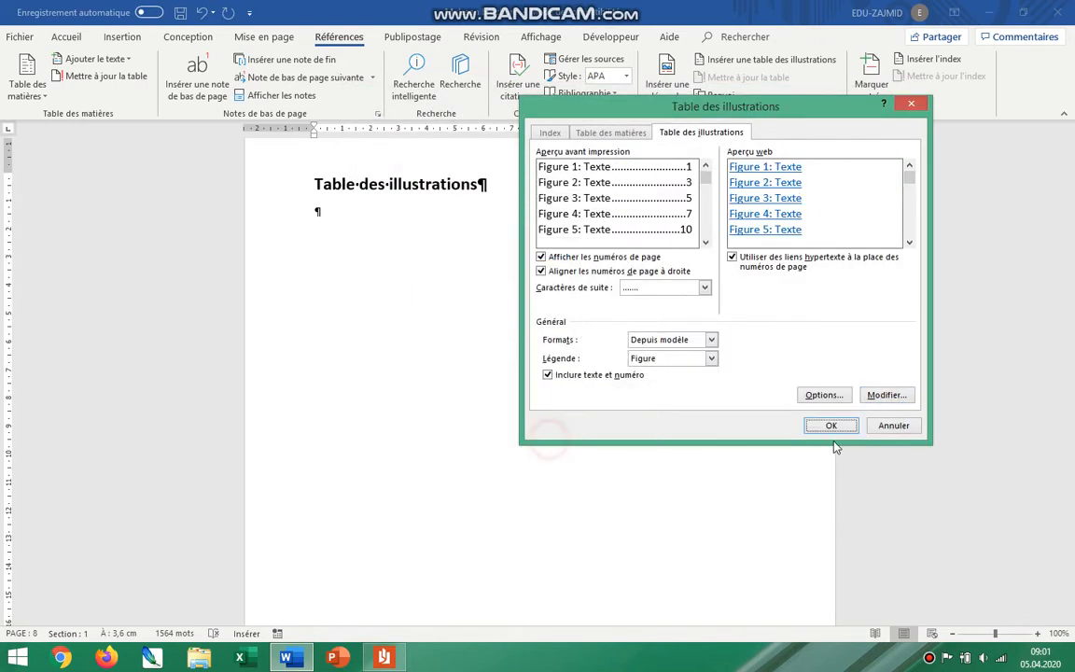
pyautogui.click(829, 426)
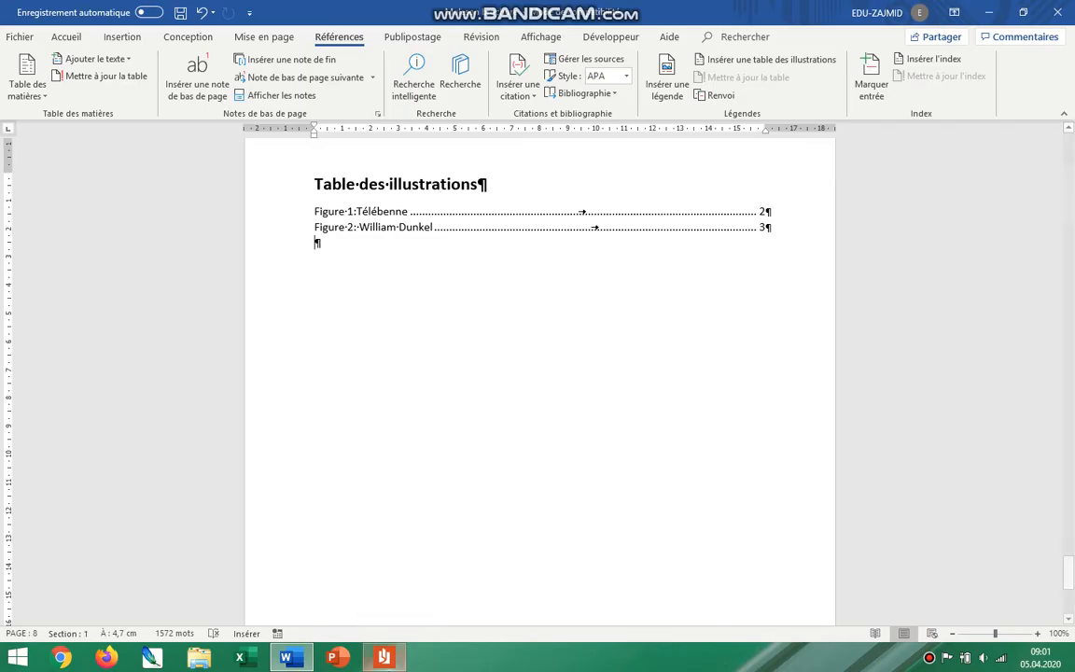
# - Switch to the assignment PDF, review the requirements for the two-column index and its entries, and return to the Word brochure
pyautogui.click(384, 658)
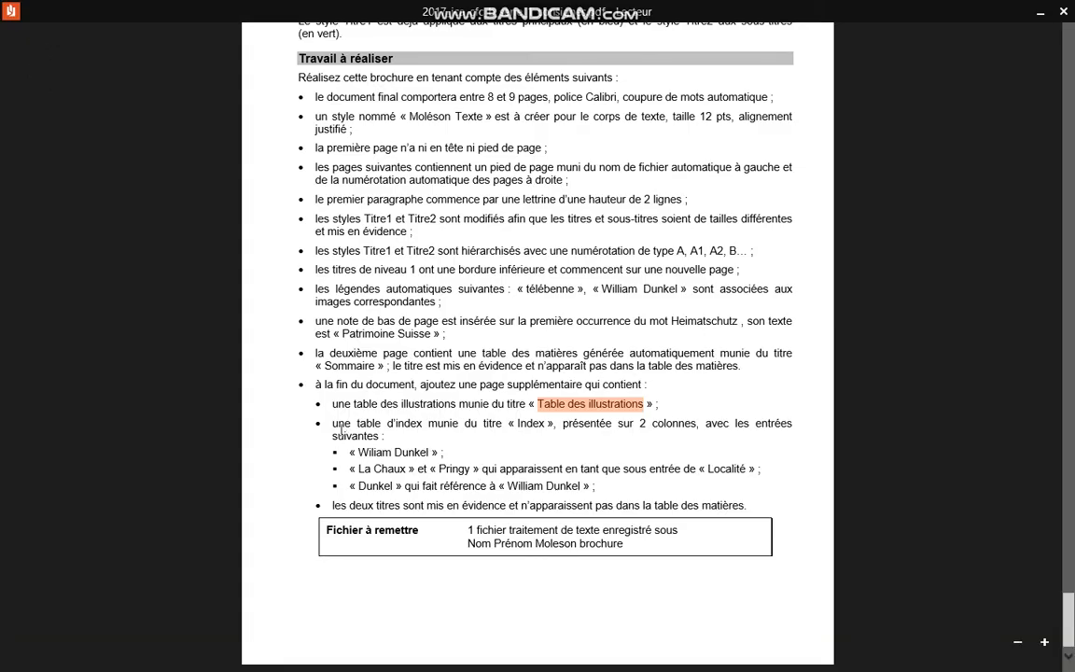
pyautogui.moveTo(342, 429); pyautogui.dragTo(731, 497)
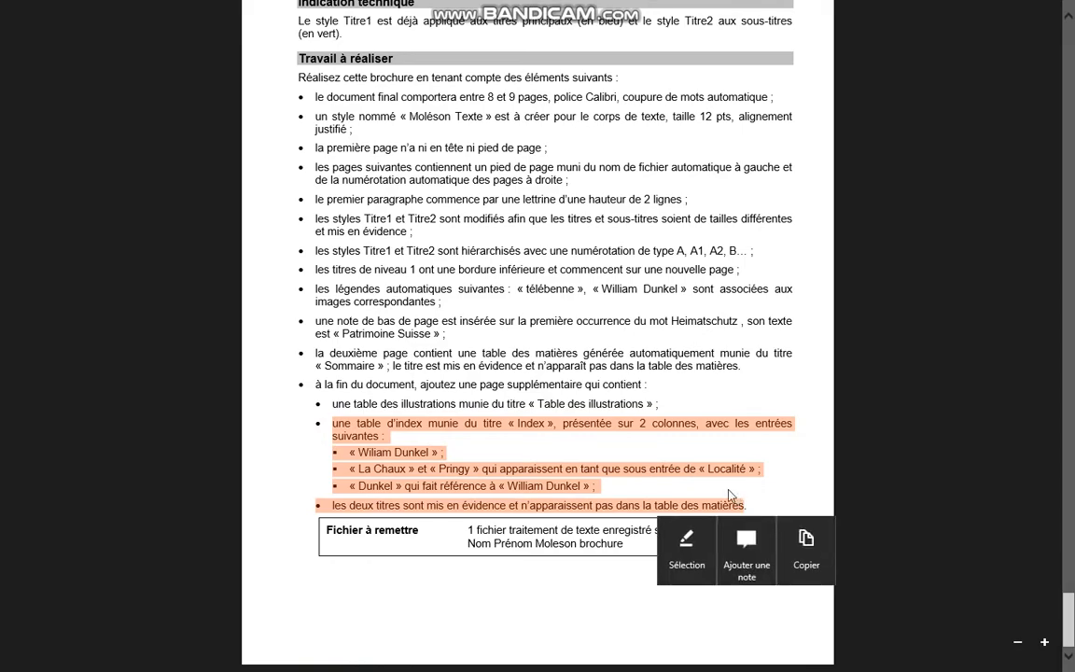
pyautogui.hotkey('alt', 'Tab')
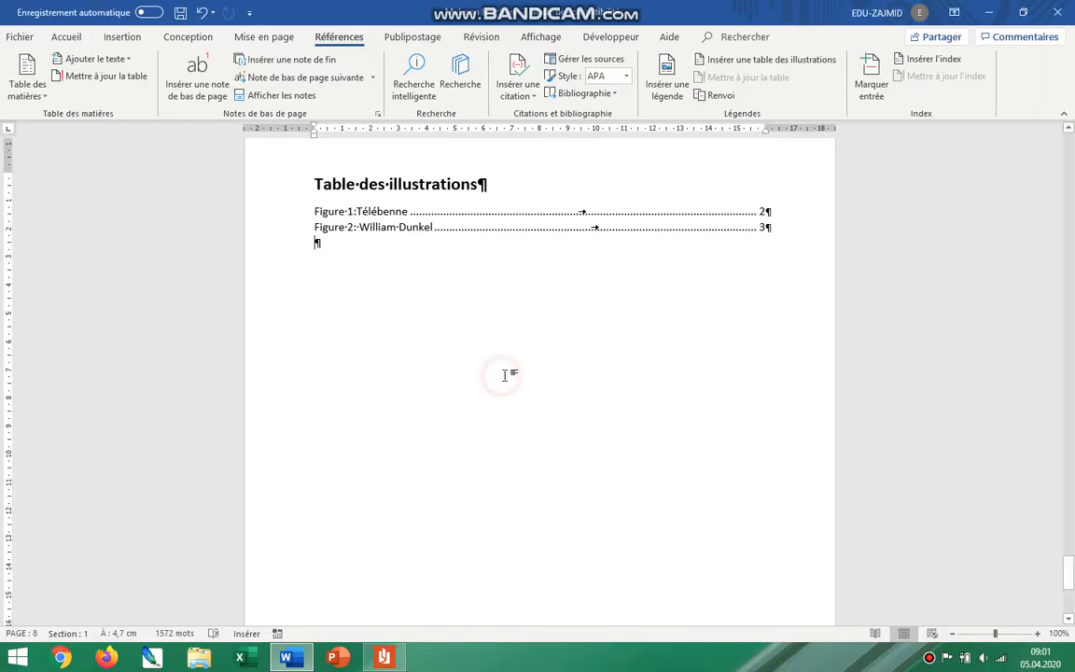
# - Add two empty paragraphs below the table of illustrations
pyautogui.press('Return')
pyautogui.press('Return')
pyautogui.scroll(10, 607, 373)
# - Copy the index entry "Wiliam Dunkel" from the assignment PDF and return to the Word brochure
pyautogui.click(388, 658)
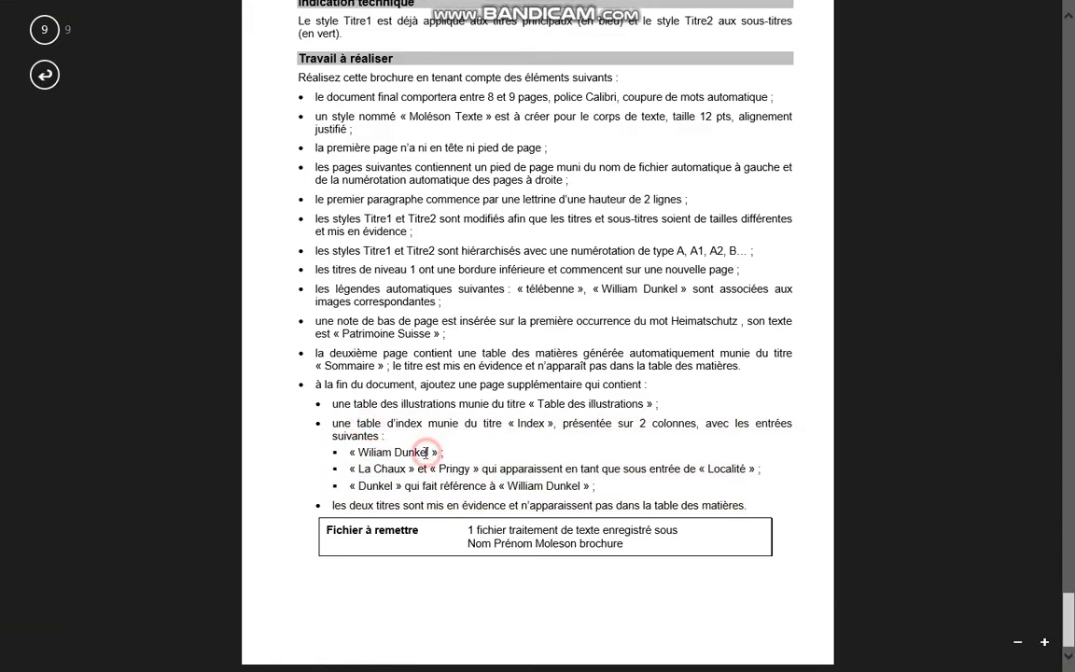
pyautogui.moveTo(429, 451); pyautogui.dragTo(366, 452)
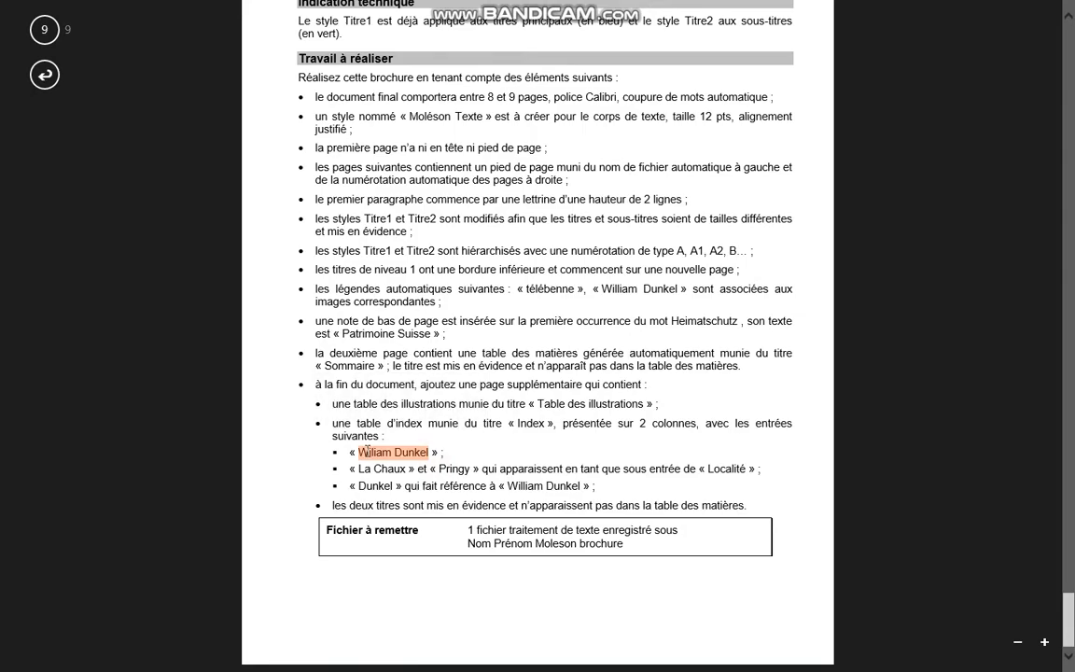
pyautogui.hotkey('alt', 'Tab')
pyautogui.scroll(-1, 437, 383)
pyautogui.scroll(5, 1074, 298)
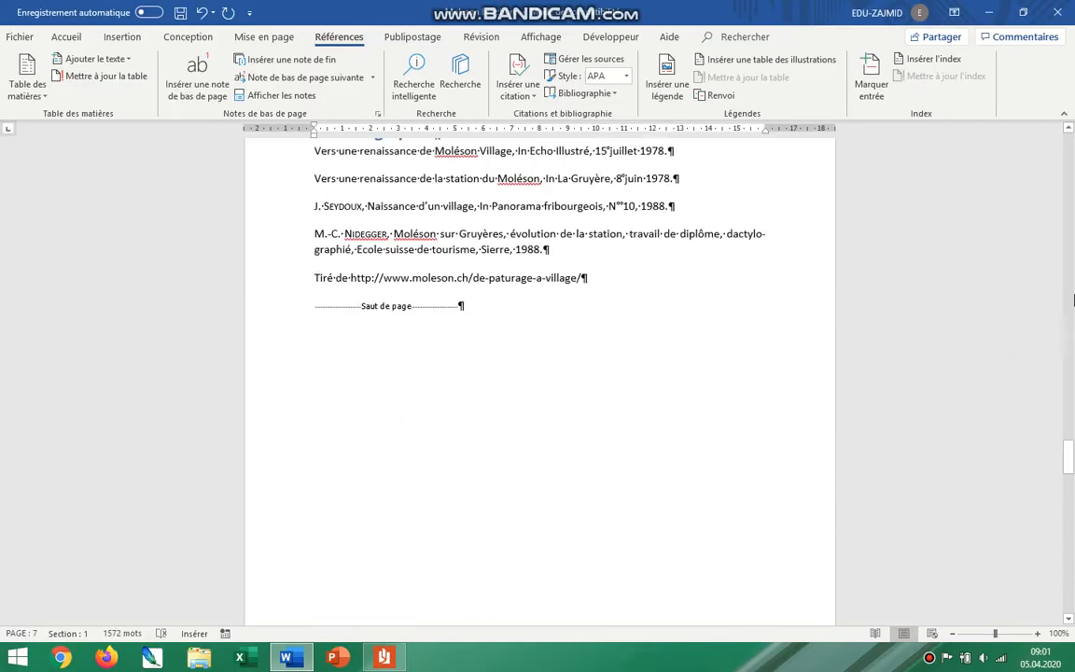
pyautogui.scroll(1, 1073, 299)
pyautogui.moveTo(1070, 458); pyautogui.dragTo(1070, 172)
pyautogui.scroll(-3, 579, 440)
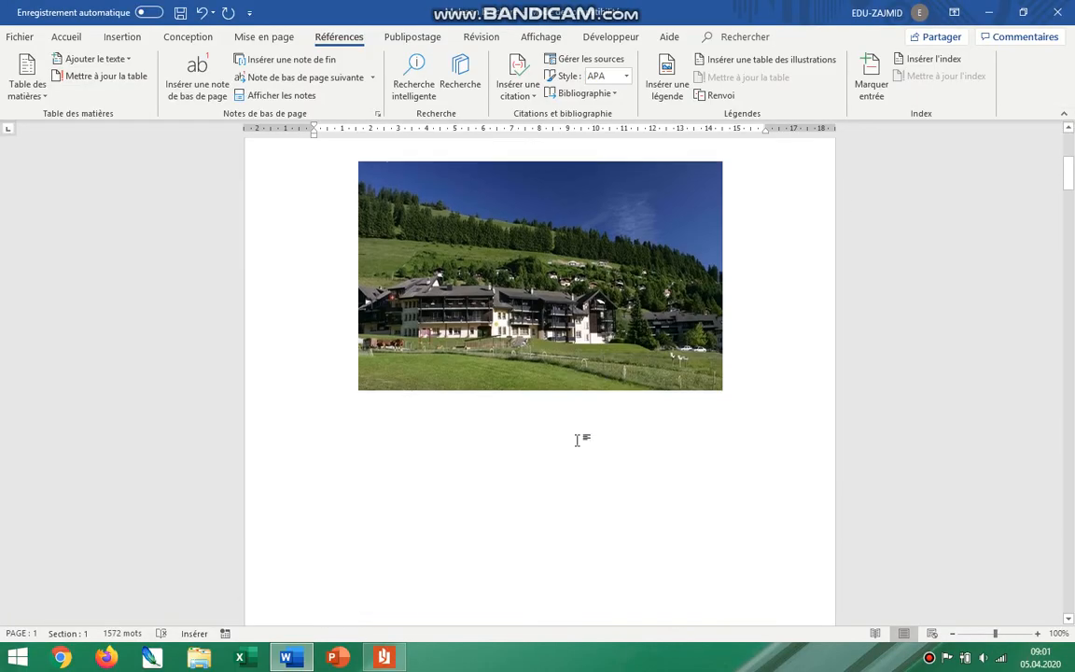
pyautogui.scroll(-5, 579, 440)
pyautogui.hotkey('ctrl', 'f')
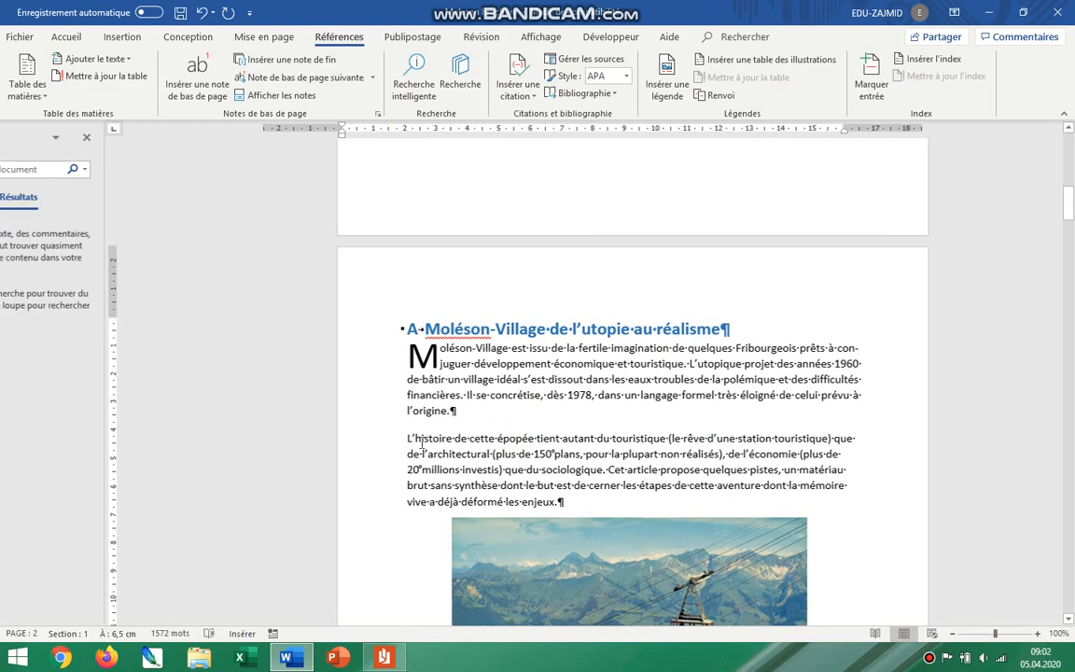
pyautogui.write('William Dunkel')
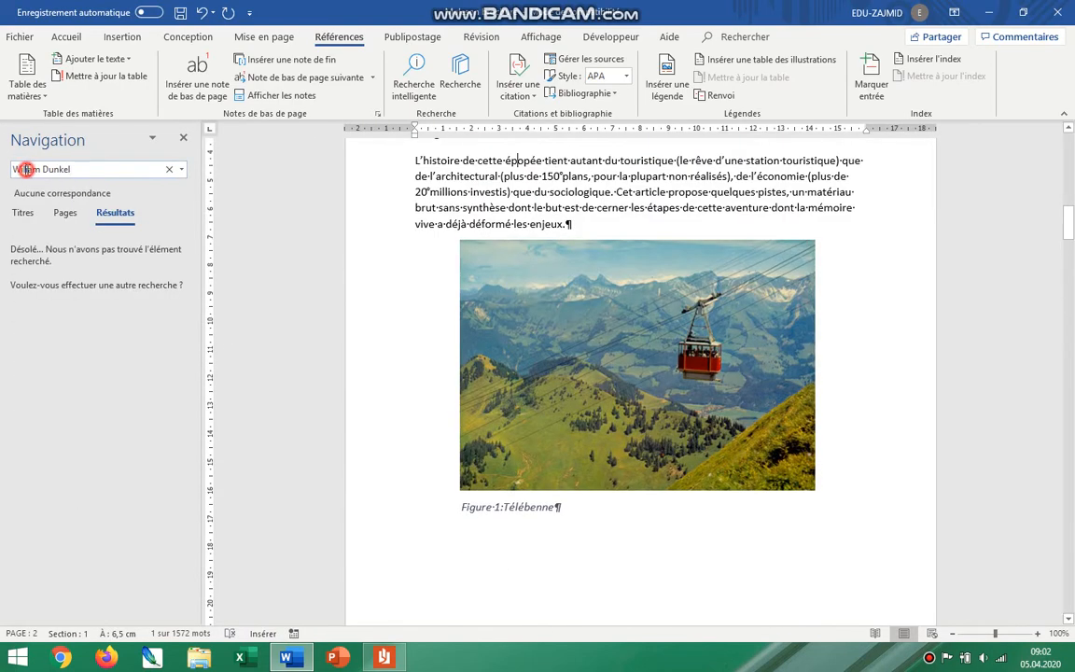
pyautogui.press('Return')
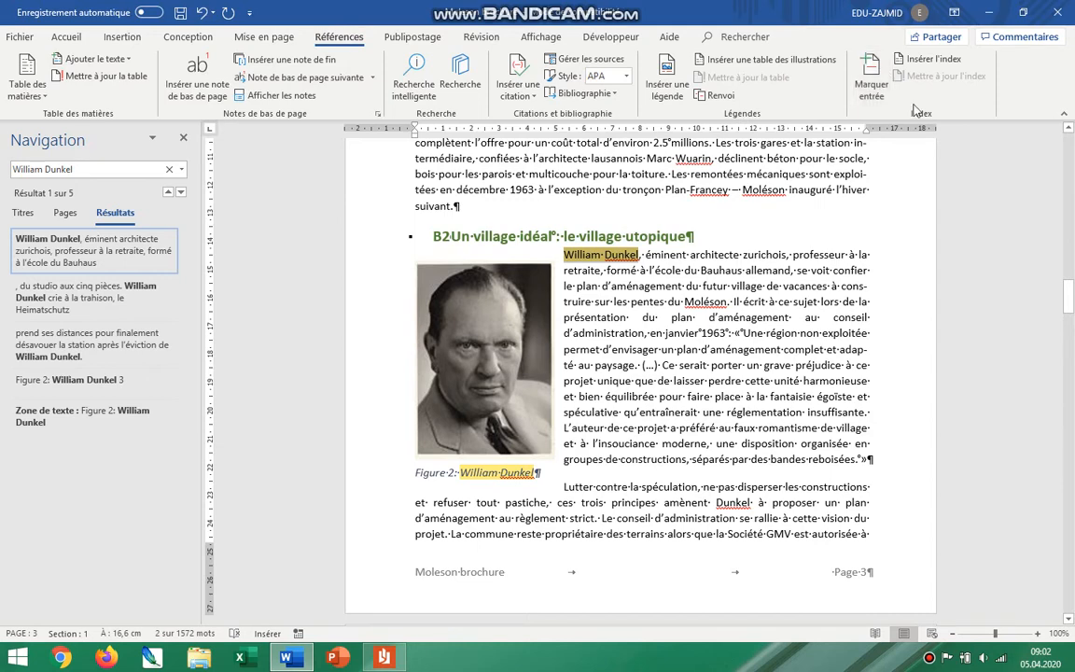
pyautogui.click(875, 82)
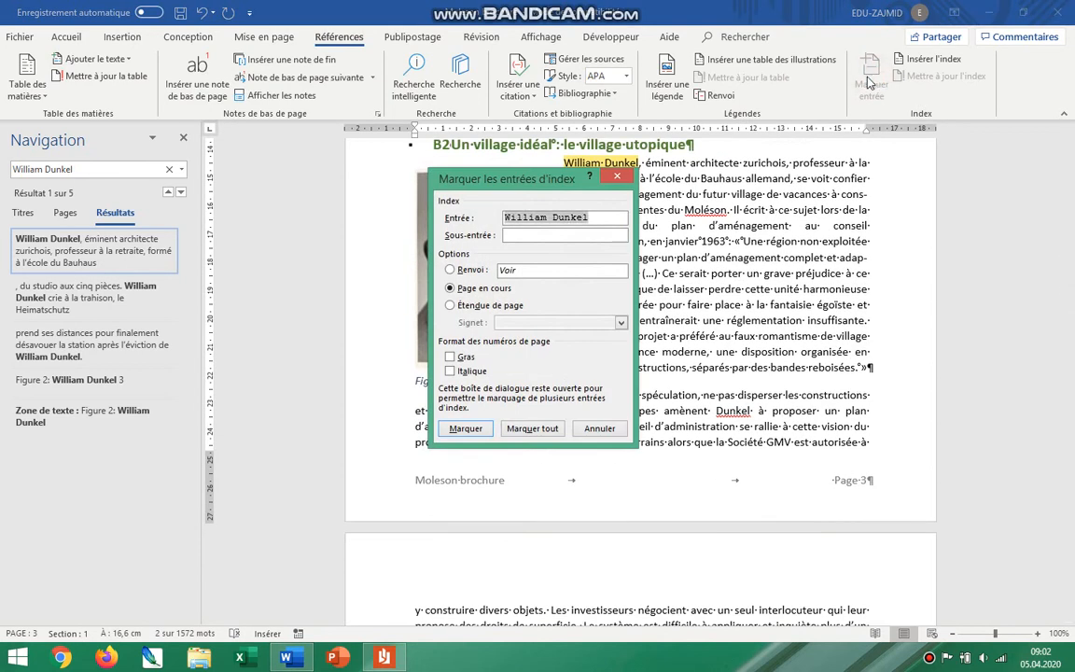
pyautogui.click(466, 429)
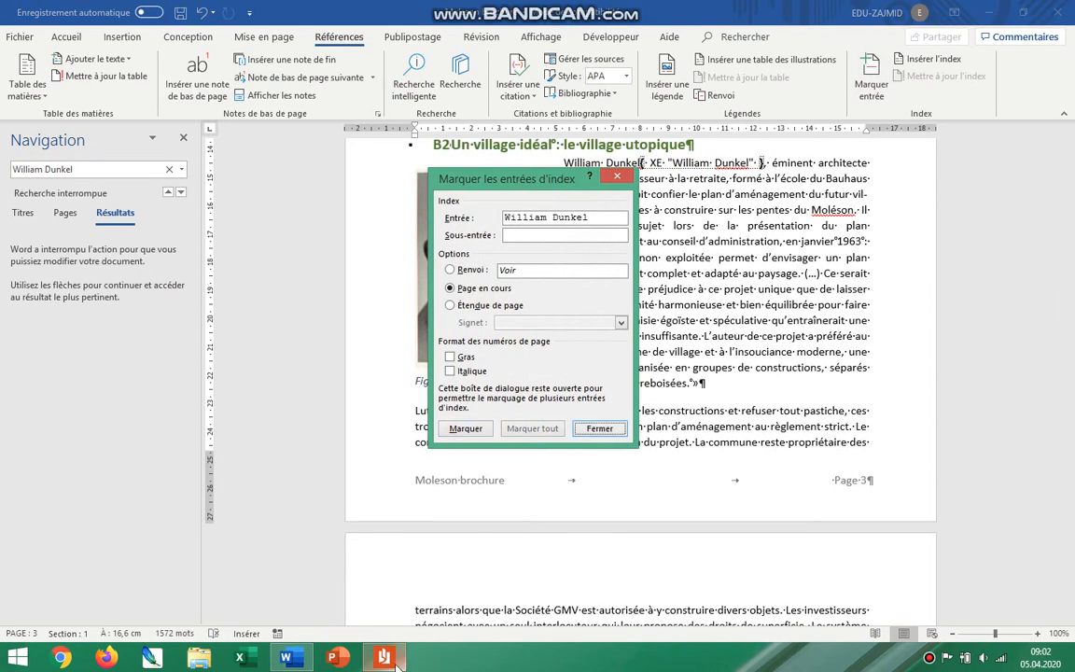
# - Copy "La Chaux" from the assignment PDF and search the Word brochure for it
pyautogui.click(384, 658)
pyautogui.moveTo(358, 469); pyautogui.dragTo(406, 468)
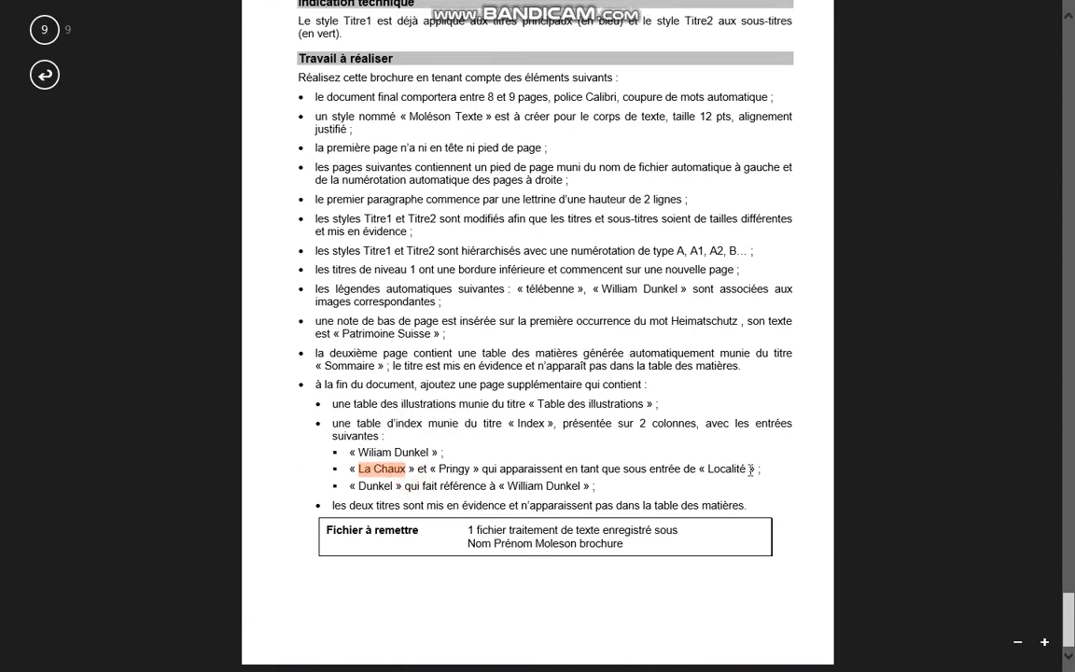
pyautogui.hotkey('alt', 'Tab')
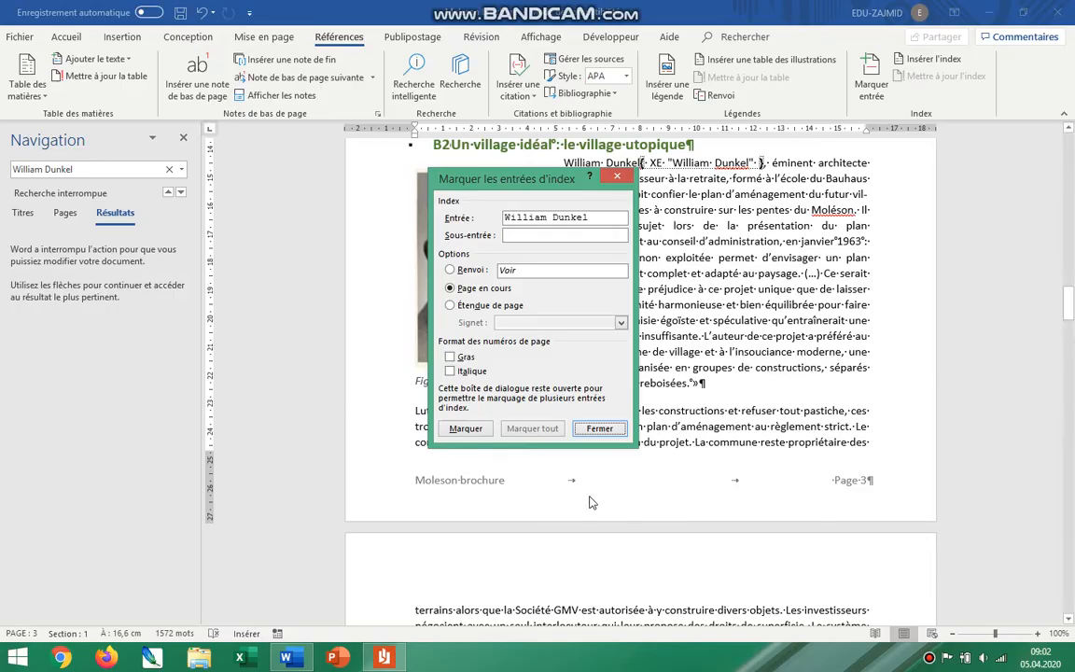
pyautogui.click(615, 433)
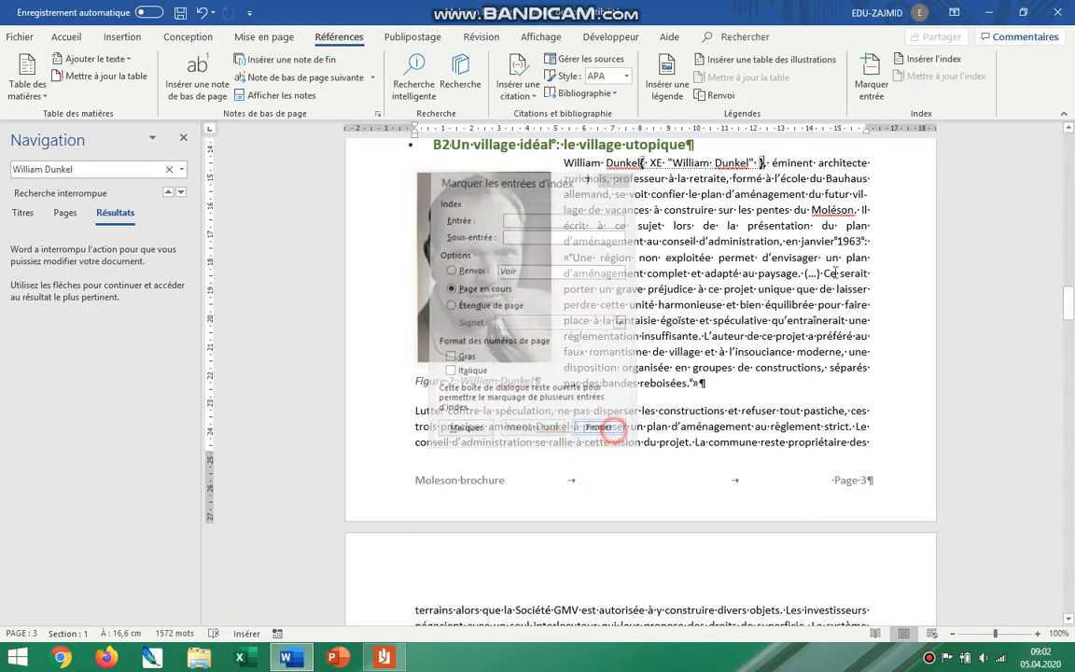
pyautogui.click(71, 168)
pyautogui.write('La Chaux')
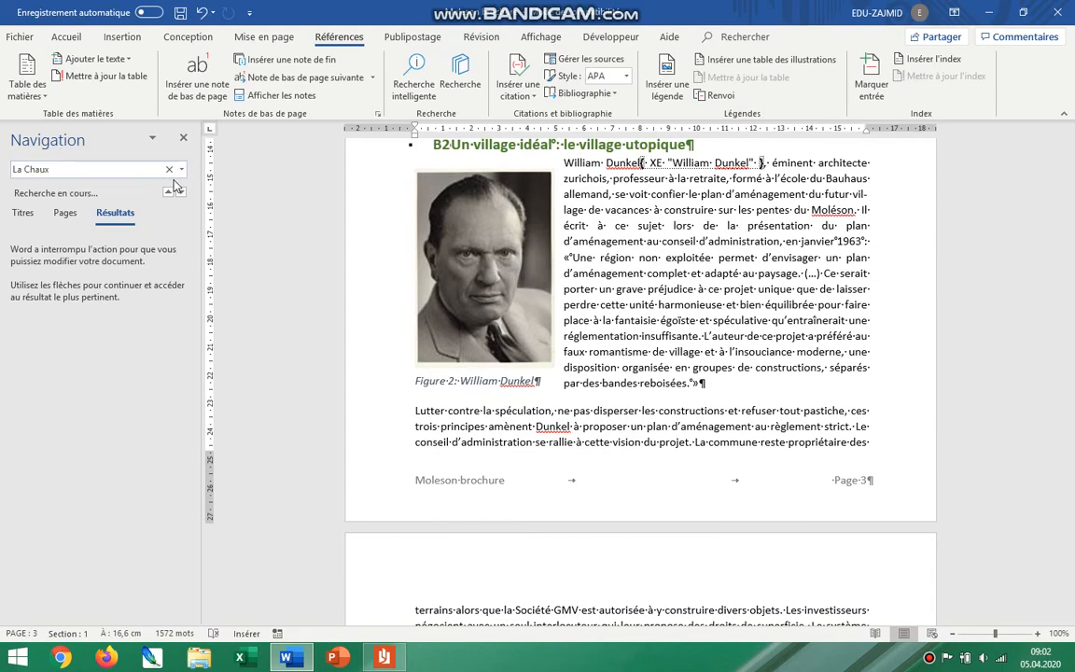
# - Mark "La Chaux" in the passage about the future village's territory as an index entry with the sub-entry "Localité"
pyautogui.click(874, 81)
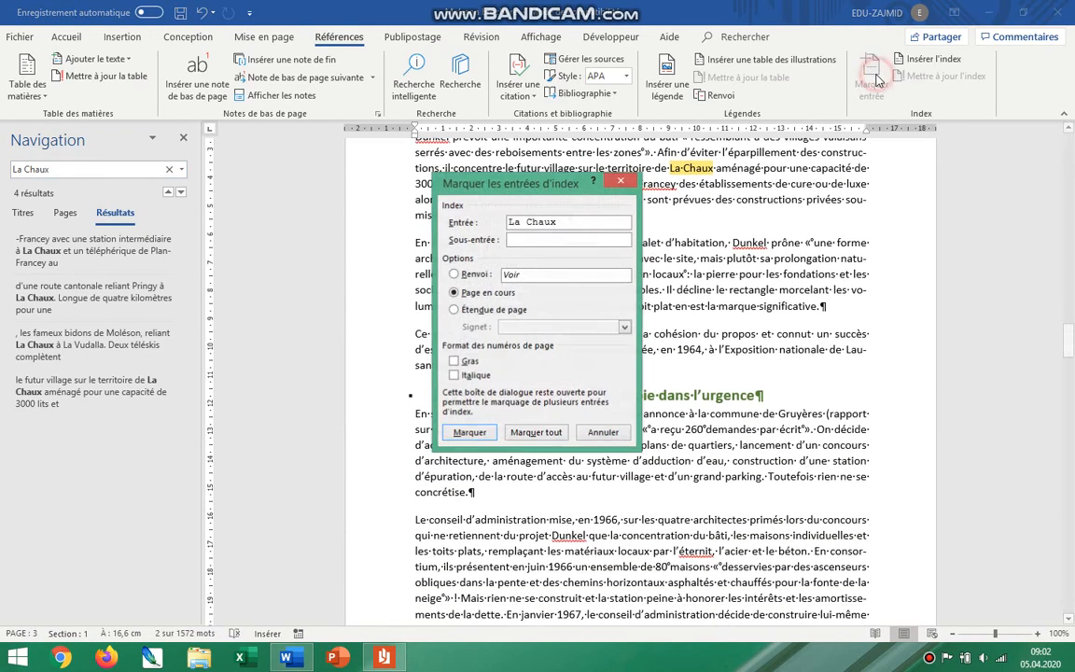
pyautogui.click(513, 241)
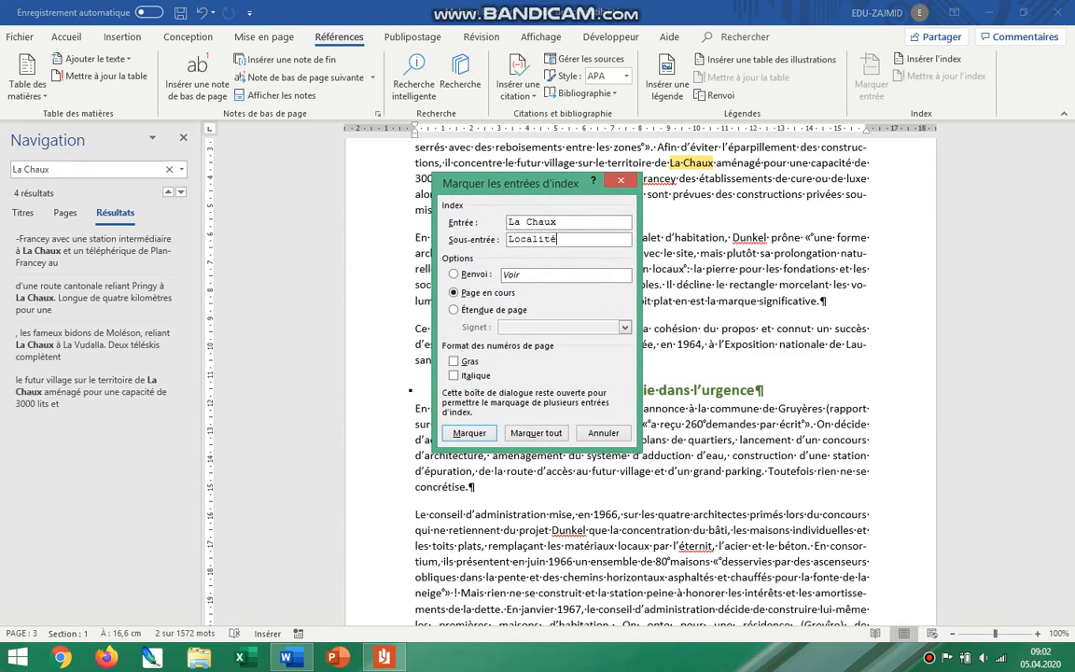
pyautogui.click(478, 438)
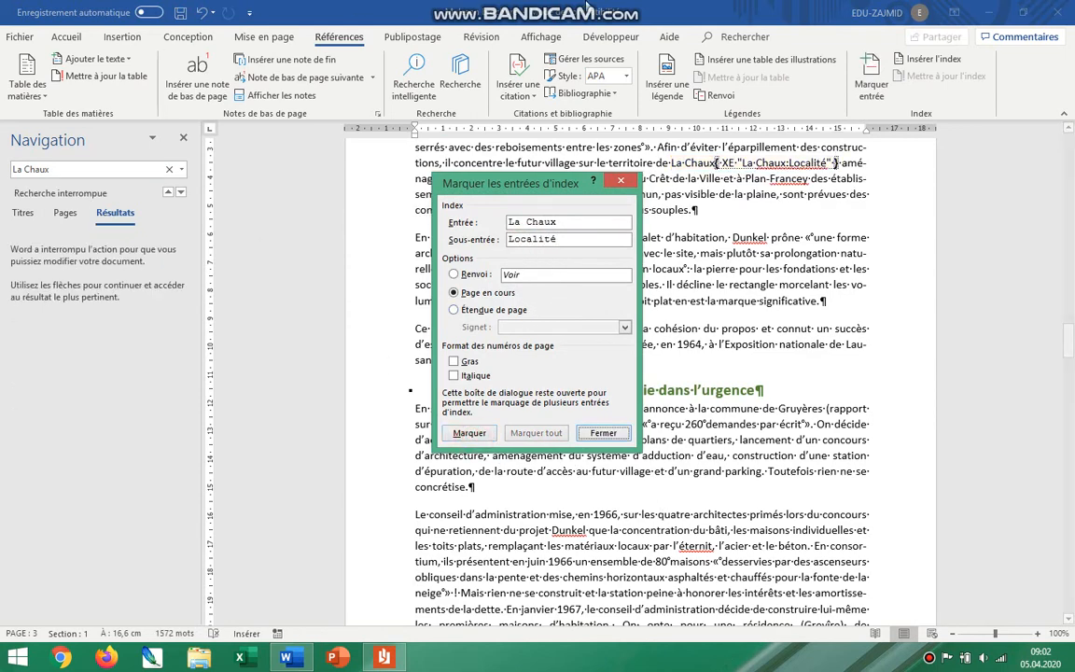
# - Switch to the assignment PDF and copy the index entry "Dunkel"
pyautogui.press('super+d')
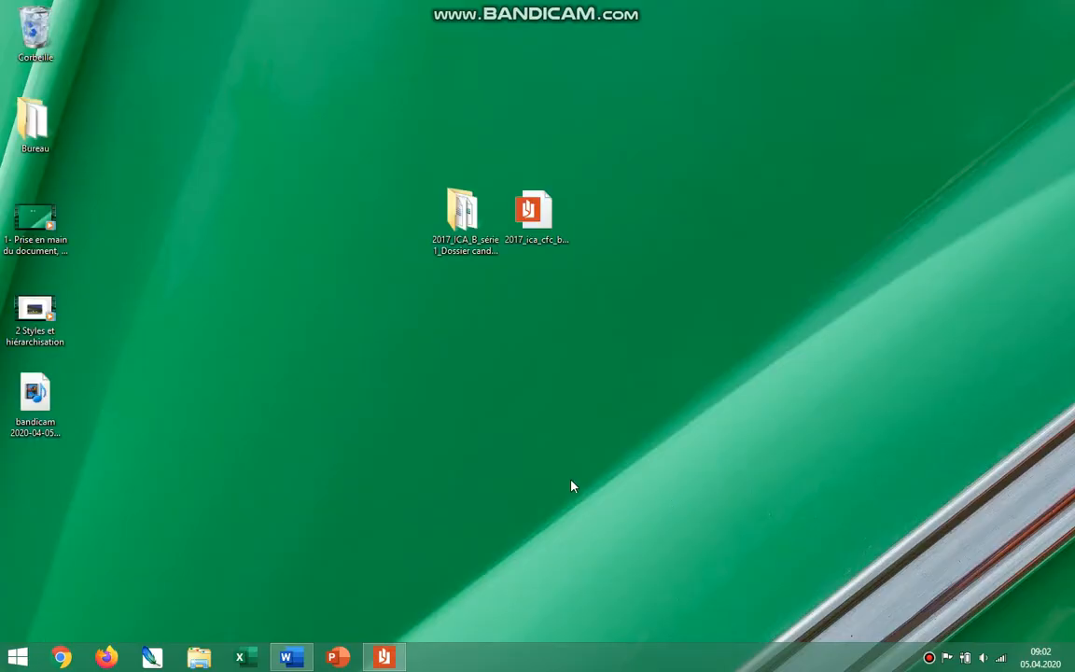
pyautogui.click(390, 662)
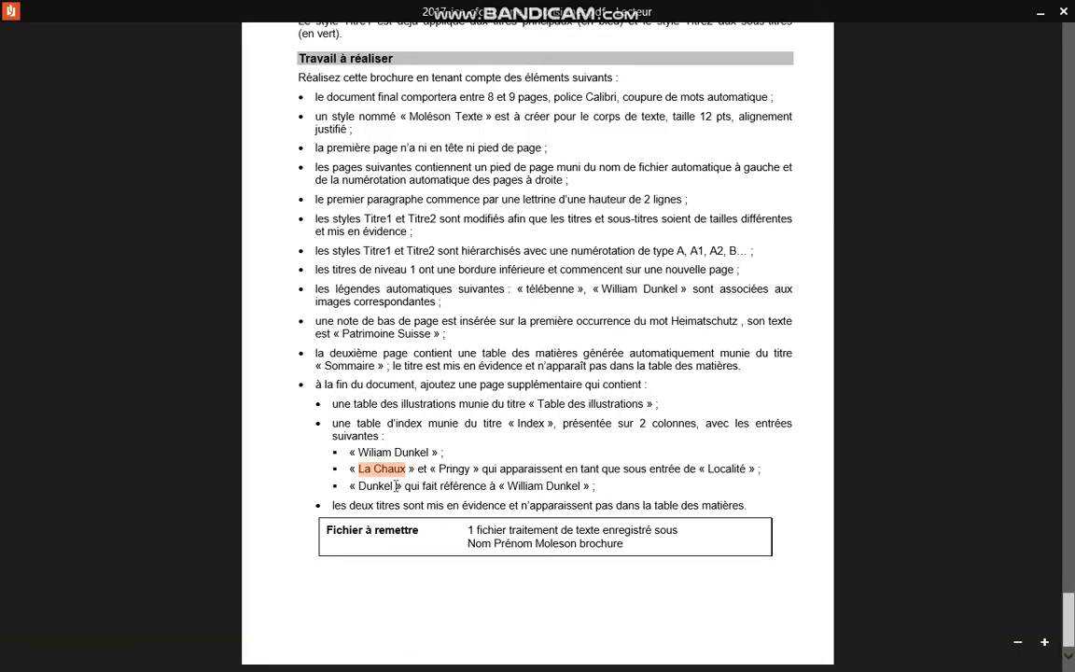
pyautogui.moveTo(392, 487); pyautogui.dragTo(358, 485)
pyautogui.hotkey('ctrl', 'c')
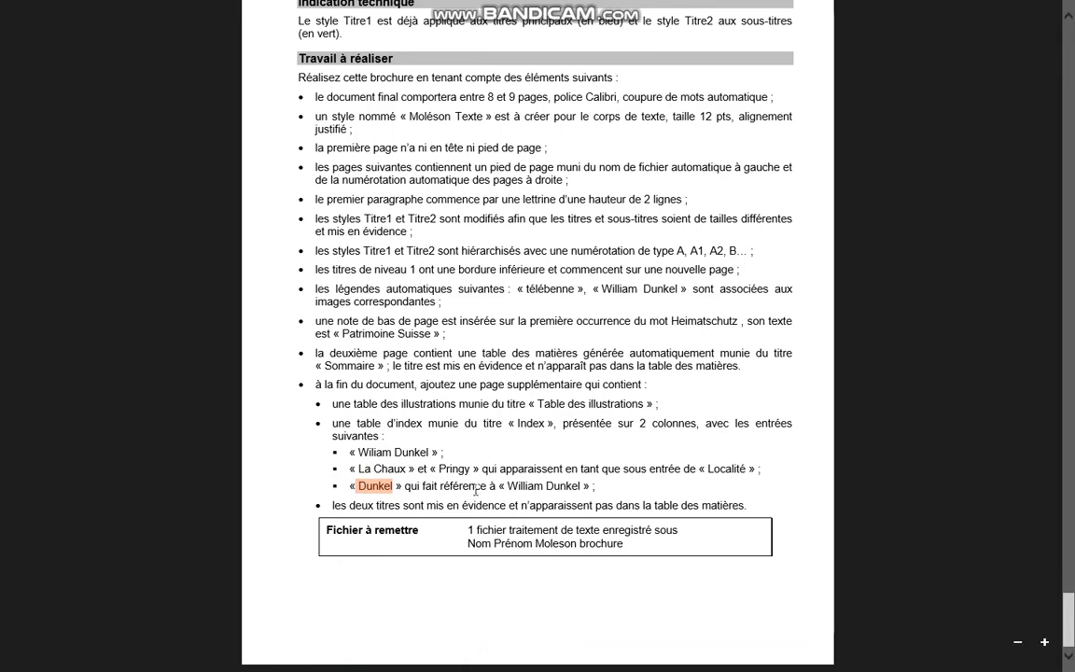
# - Switch back to the Word brochure, close the index entry dialog and search the document for "Dunkel"
pyautogui.hotkey('alt', 'Tab')
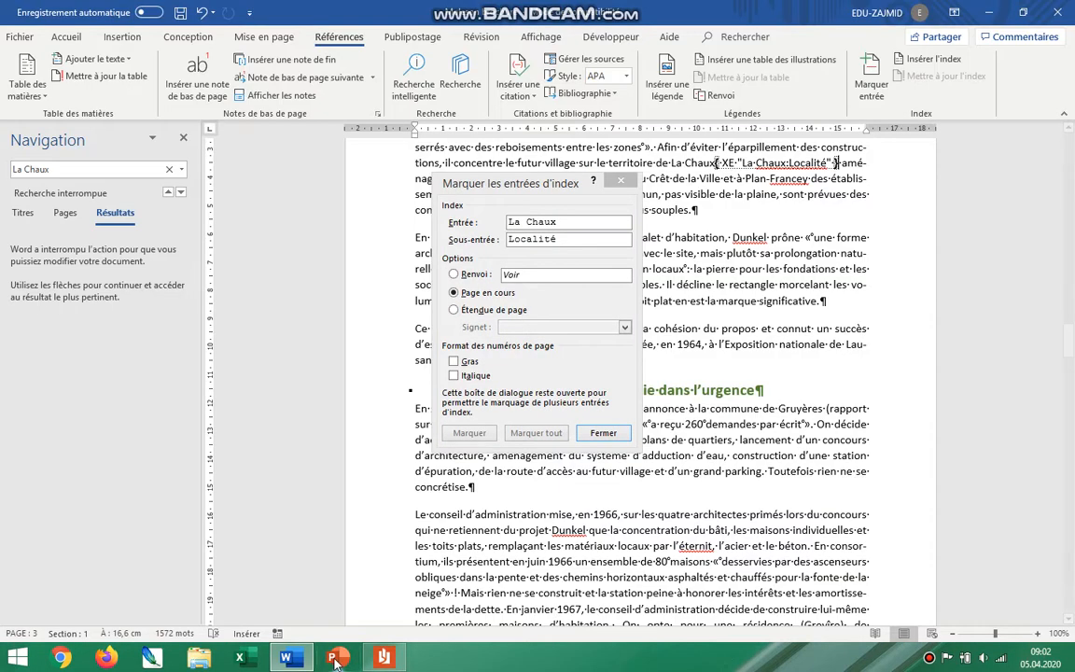
pyautogui.click(600, 434)
pyautogui.click(75, 169)
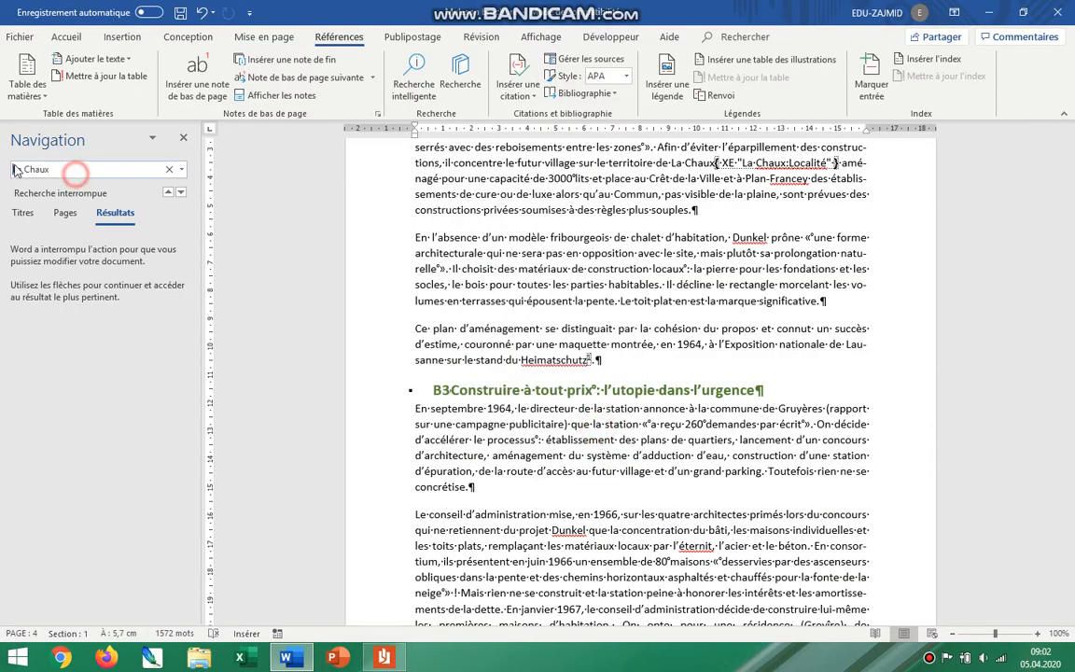
pyautogui.hotkey('ctrl', 'v')
pyautogui.click(170, 192)
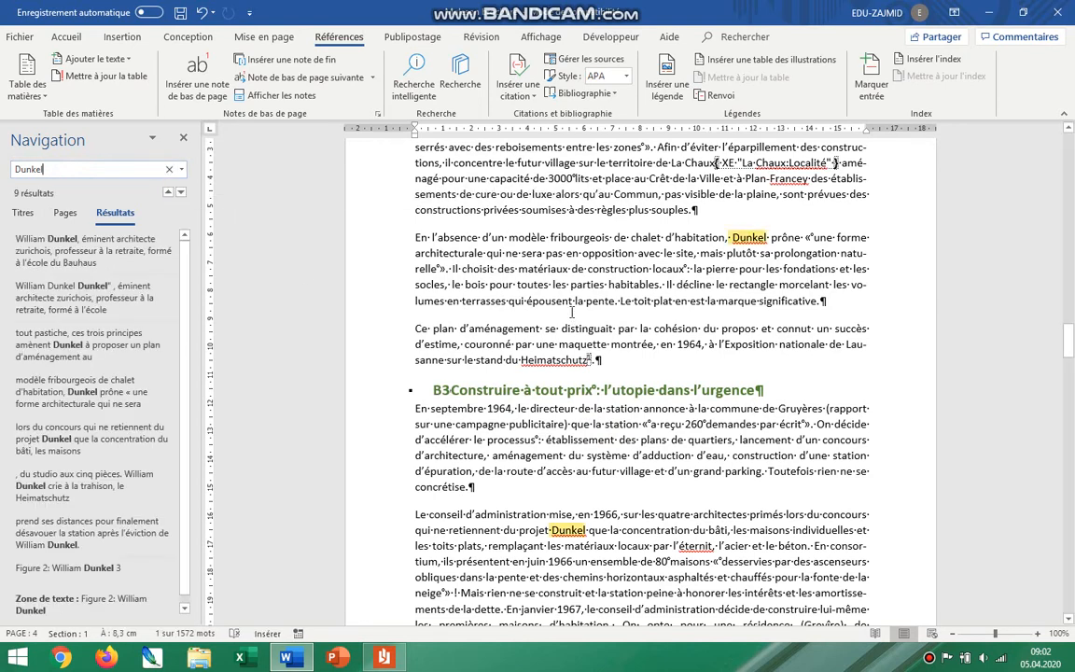
# - Mark "Dunkel" in the paragraph about the missing Fribourg chalet model as a main index entry with the current page
pyautogui.click(872, 78)
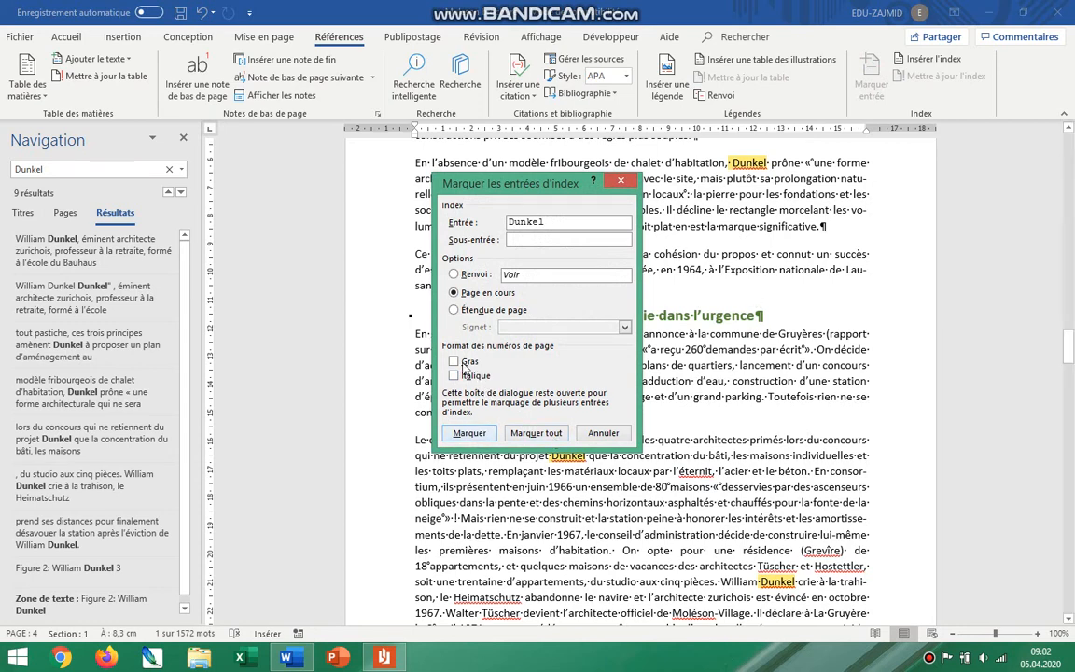
pyautogui.click(384, 659)
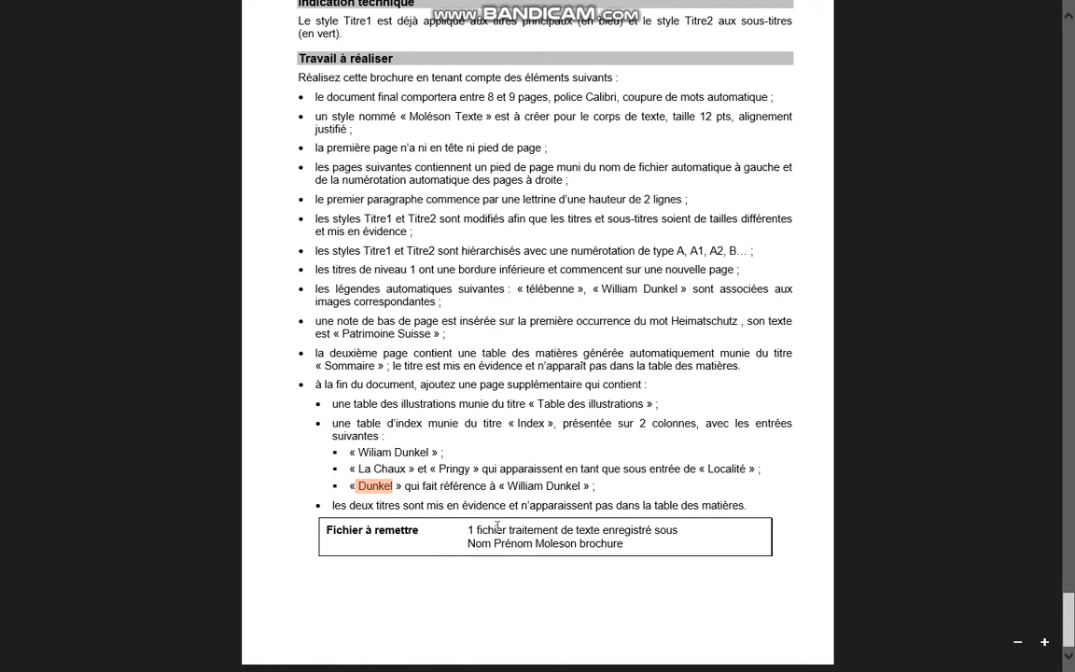
pyautogui.hotkey('alt', 'Tab')
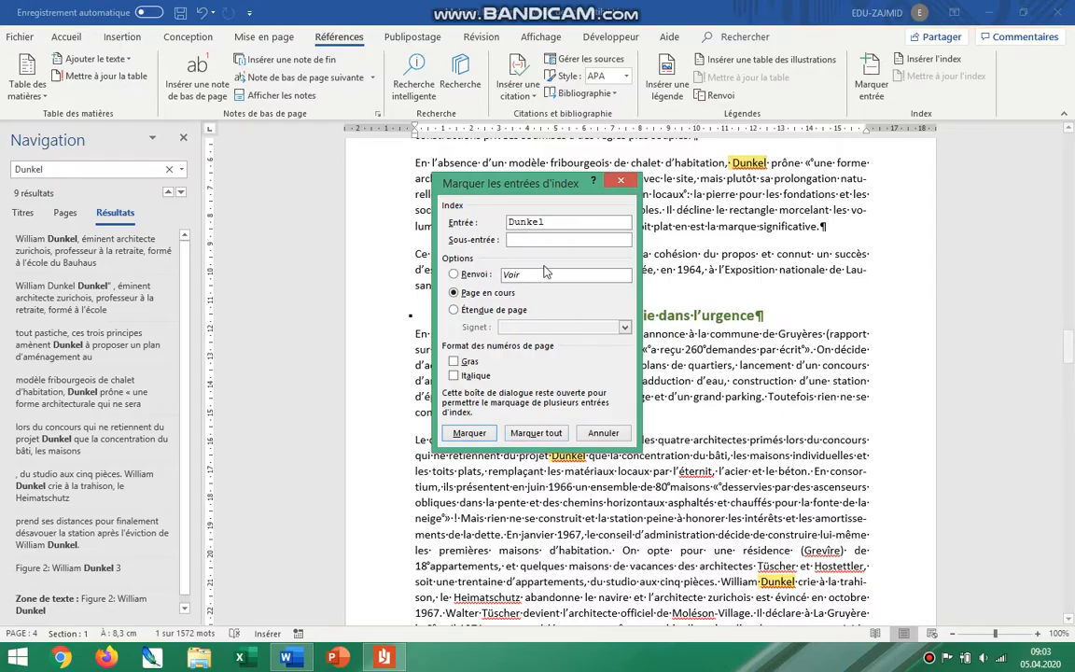
pyautogui.click(492, 439)
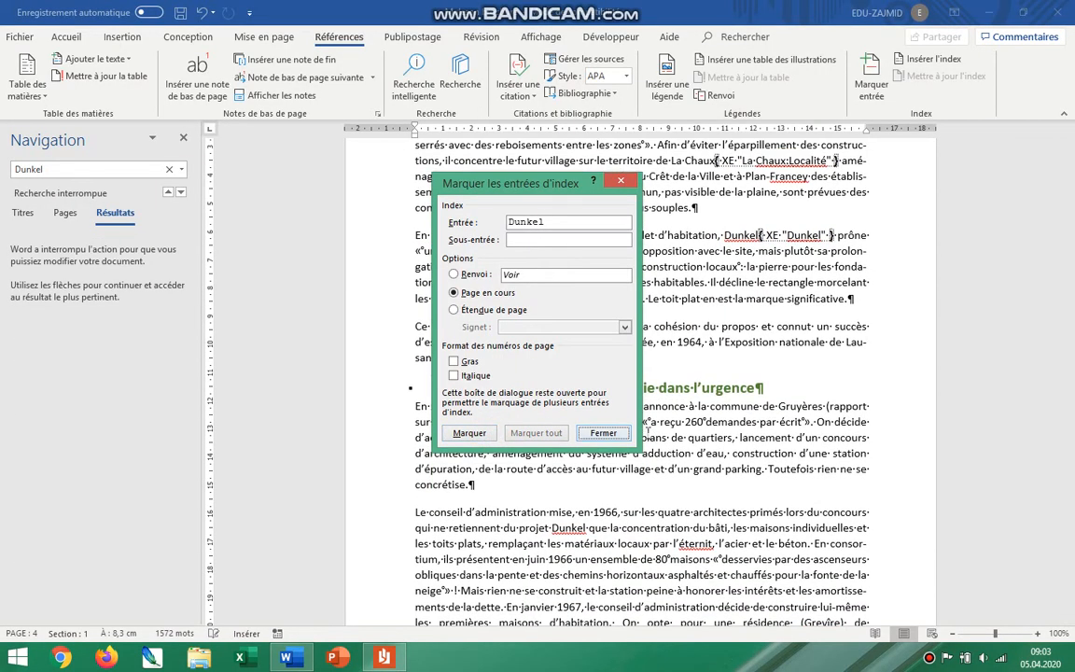
pyautogui.click(604, 434)
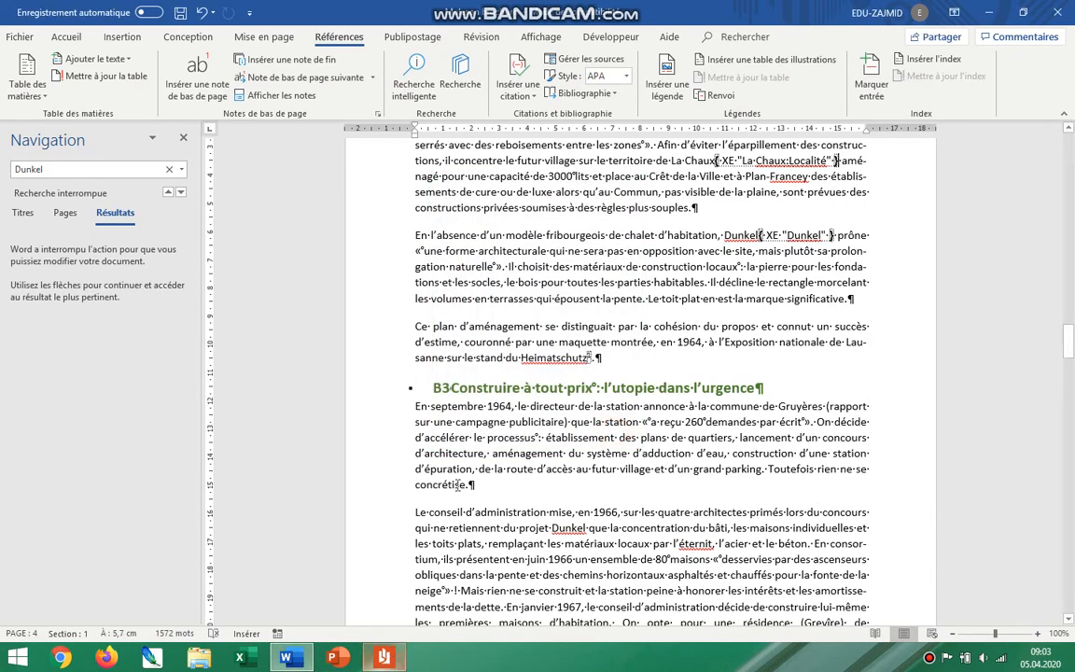
# - Place the cursor in the last empty paragraph below the table of illustrations and close the navigation pane
pyautogui.scroll(-7, 745, 271)
pyautogui.scroll(-3, 747, 276)
pyautogui.moveTo(1070, 383); pyautogui.dragTo(1071, 562)
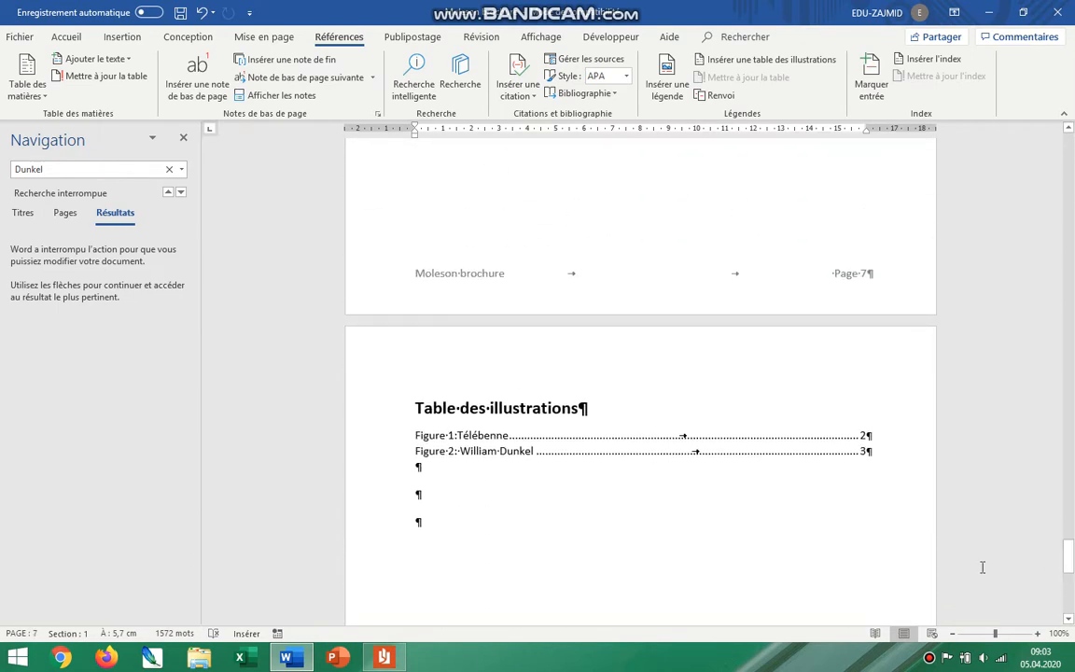
pyautogui.click(420, 533)
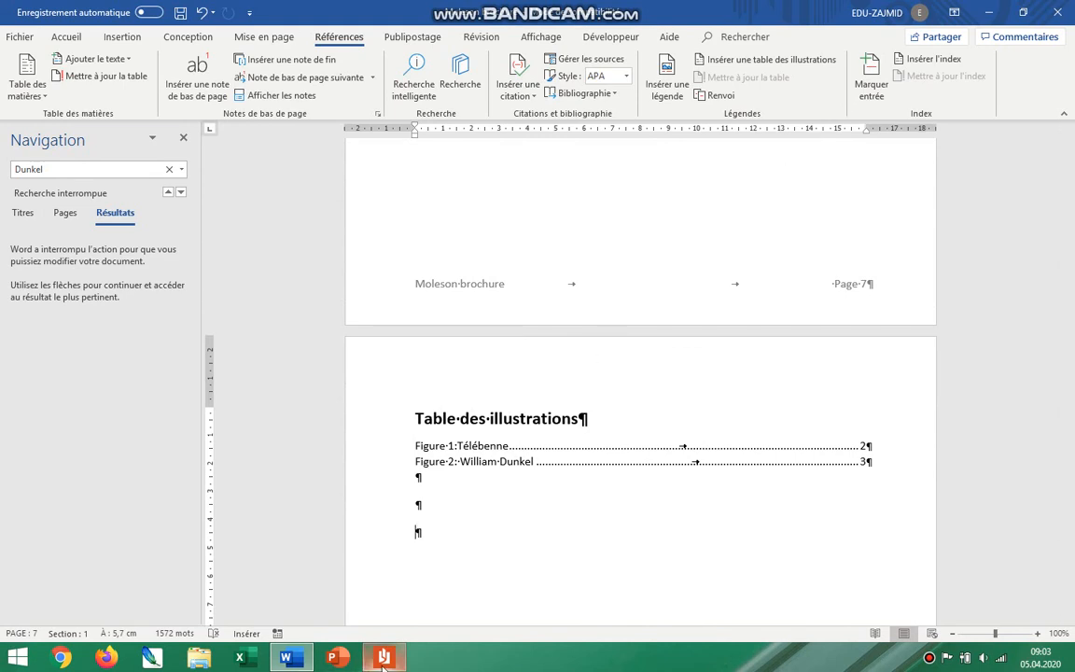
pyautogui.click(183, 139)
pyautogui.click(872, 67)
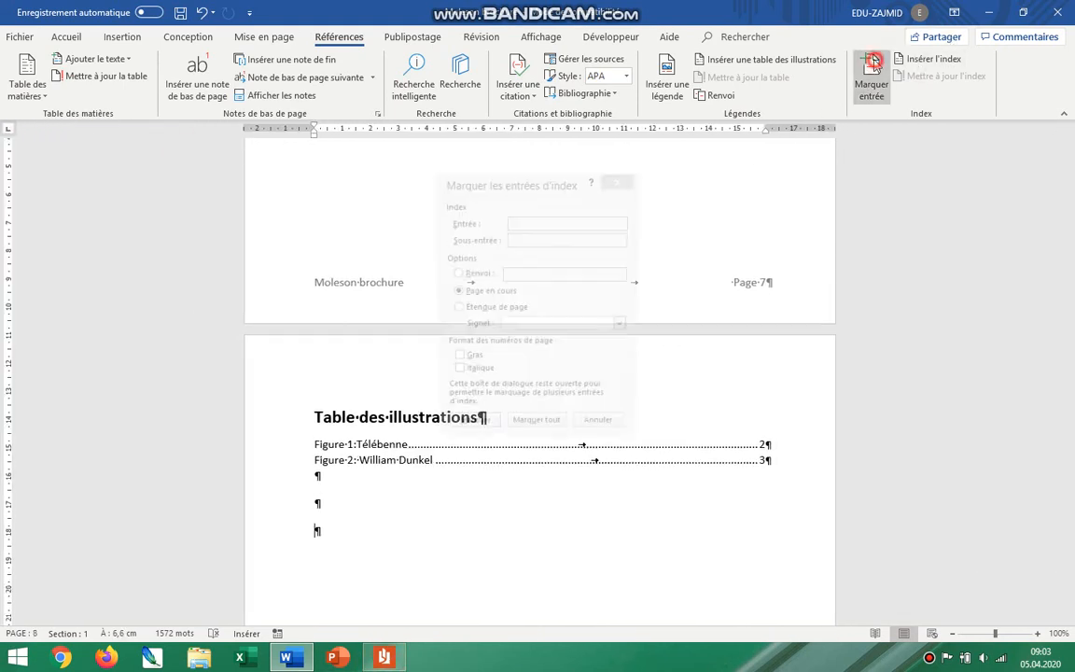
pyautogui.click(604, 434)
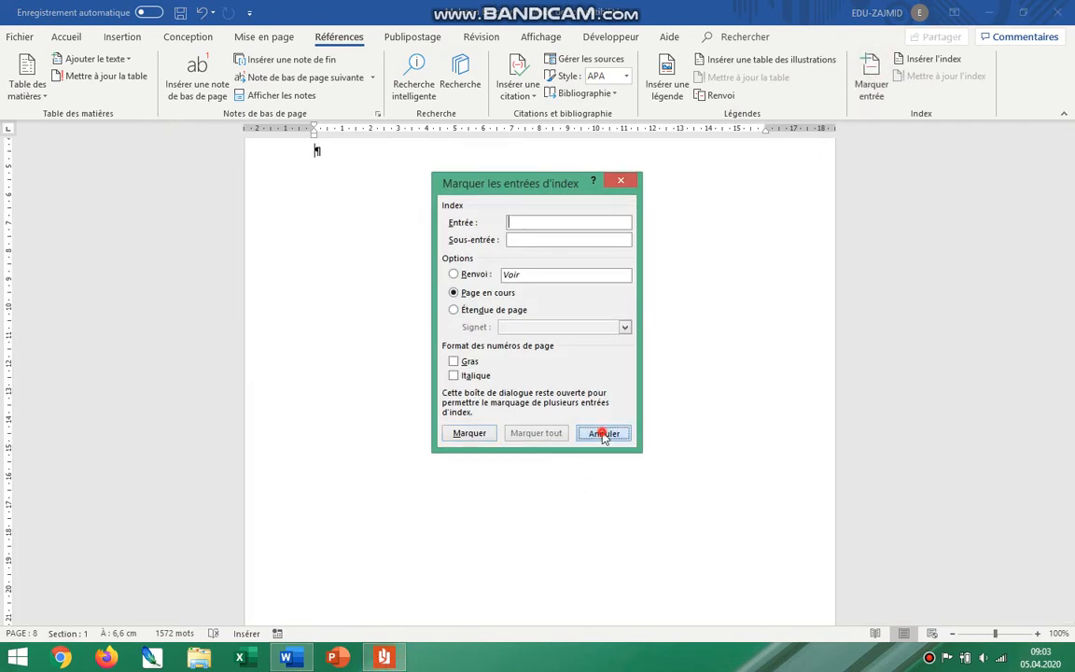
# - Start inserting the index and modify its Index 1 style to Calibri, 12 pt
pyautogui.click(941, 62)
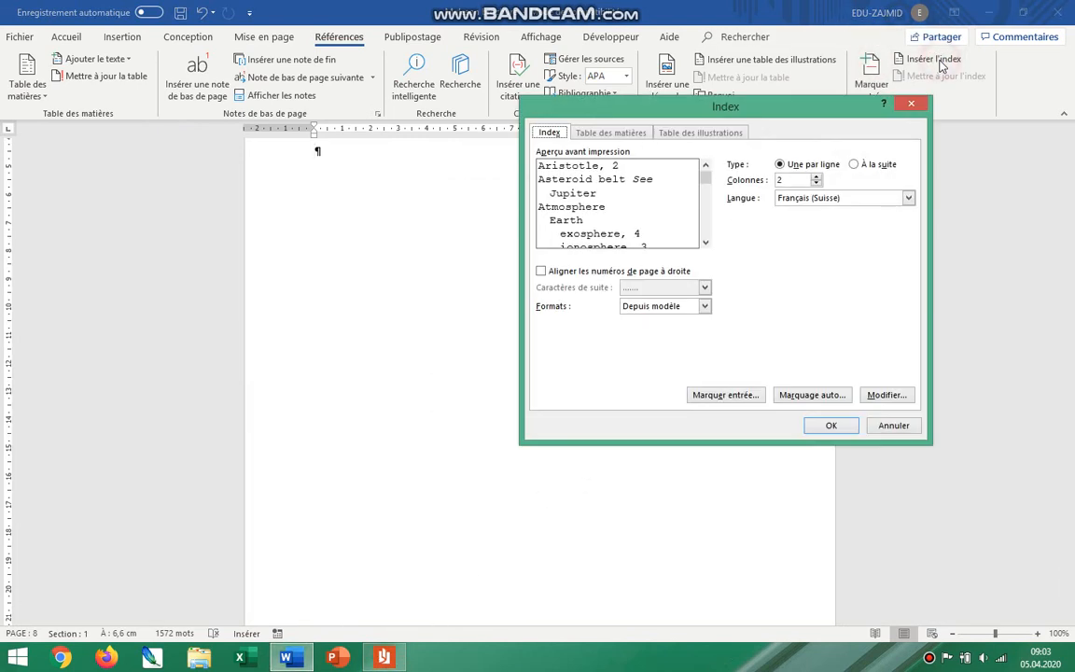
pyautogui.click(887, 396)
pyautogui.click(616, 365)
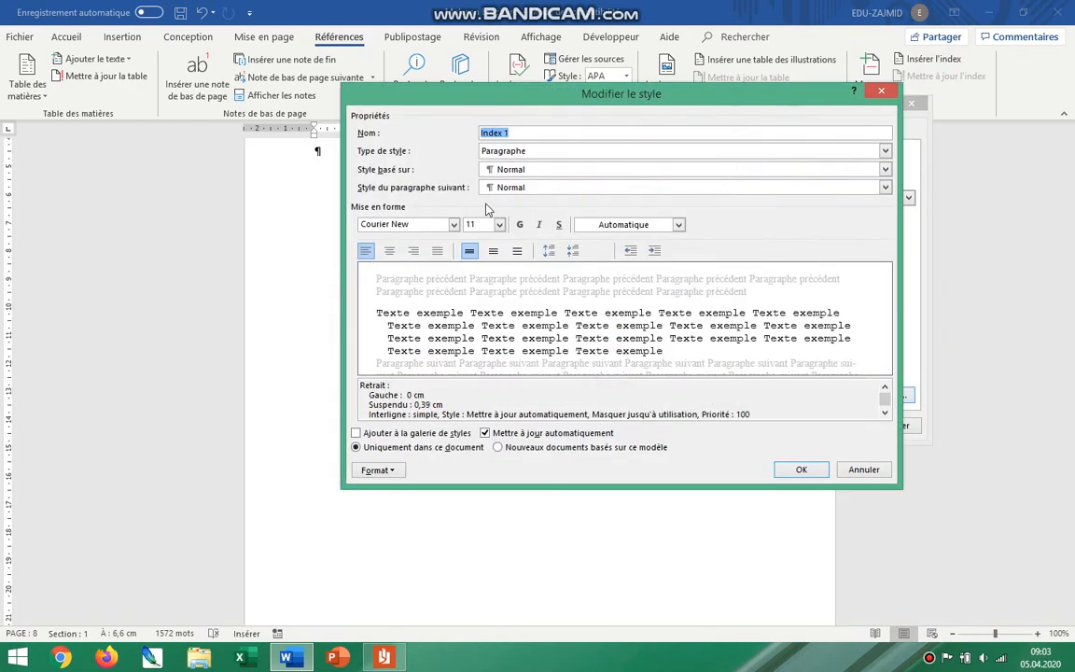
pyautogui.click(454, 224)
pyautogui.click(419, 274)
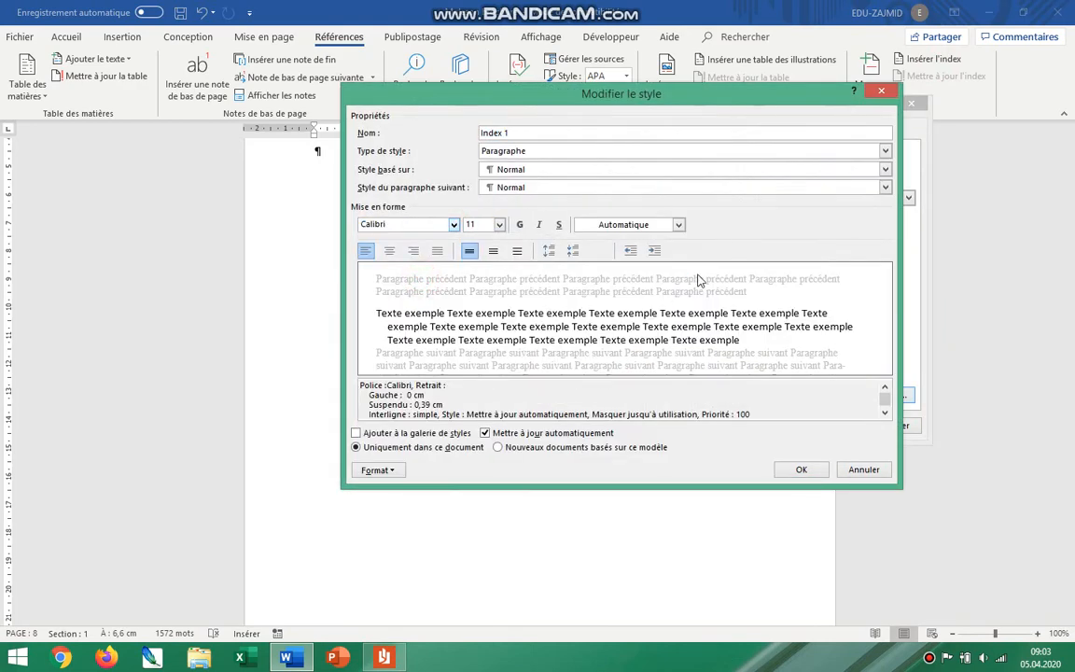
pyautogui.click(499, 224)
pyautogui.click(478, 280)
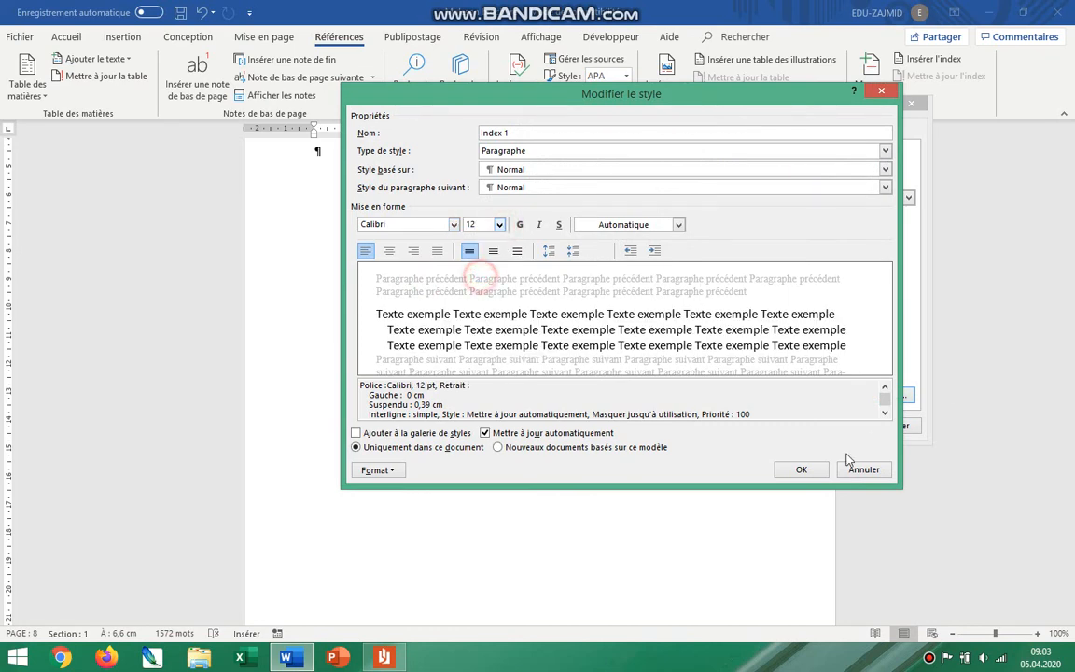
pyautogui.click(801, 470)
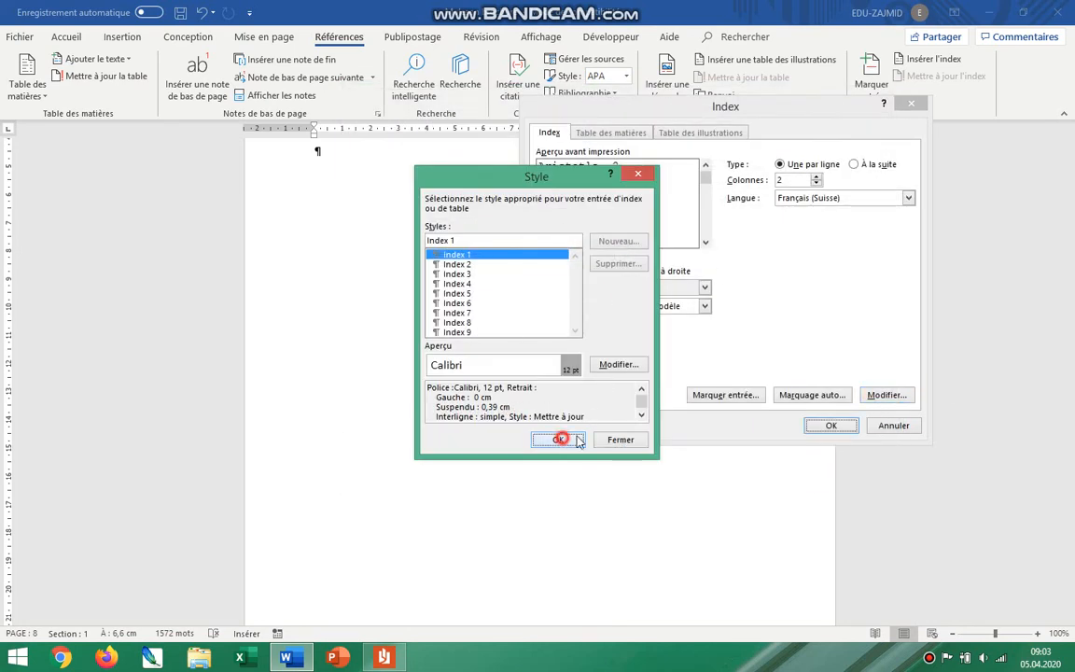
pyautogui.click(559, 440)
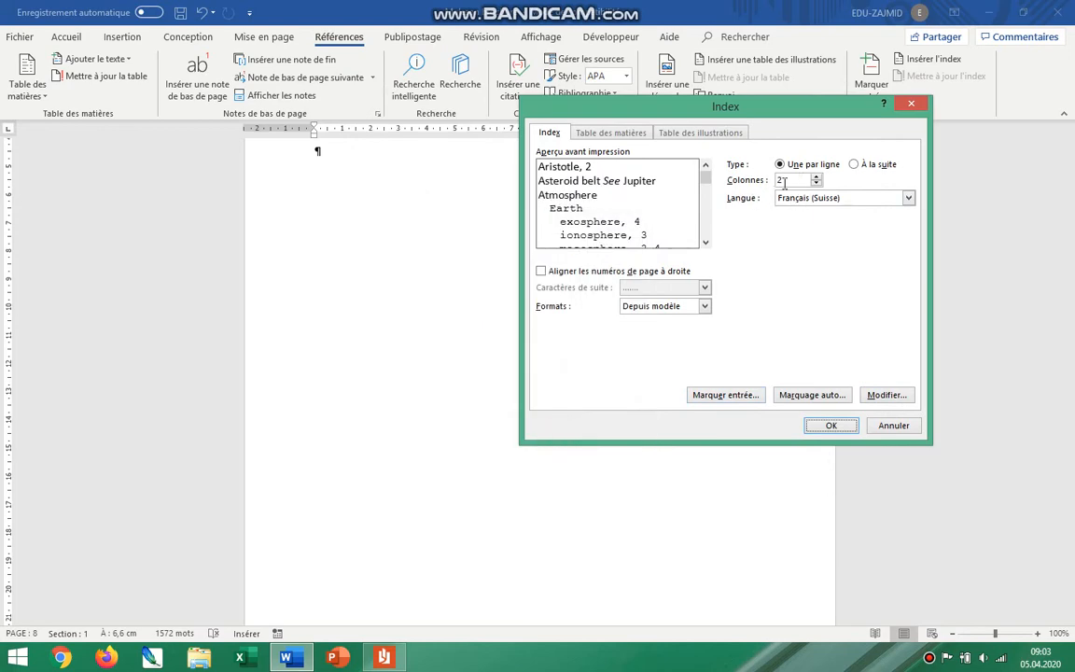
# - Check the index column requirement in the assignment PDF, and insert the index in two columns in the brochure
pyautogui.click(578, 539)
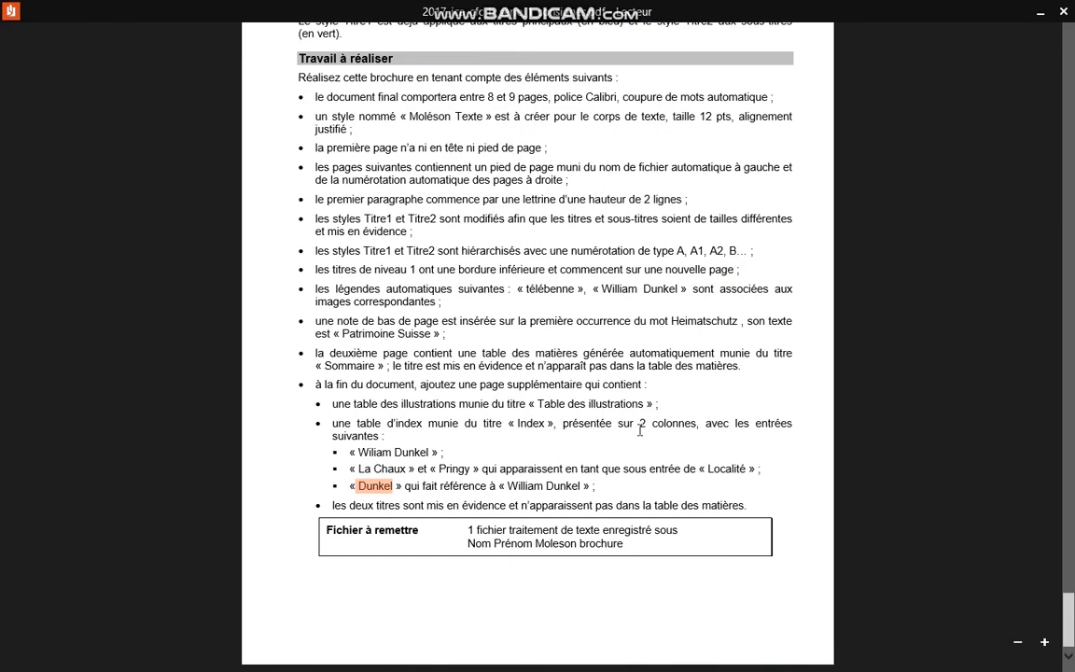
pyautogui.moveTo(638, 424); pyautogui.dragTo(695, 426)
pyautogui.hotkey('alt', 'Tab')
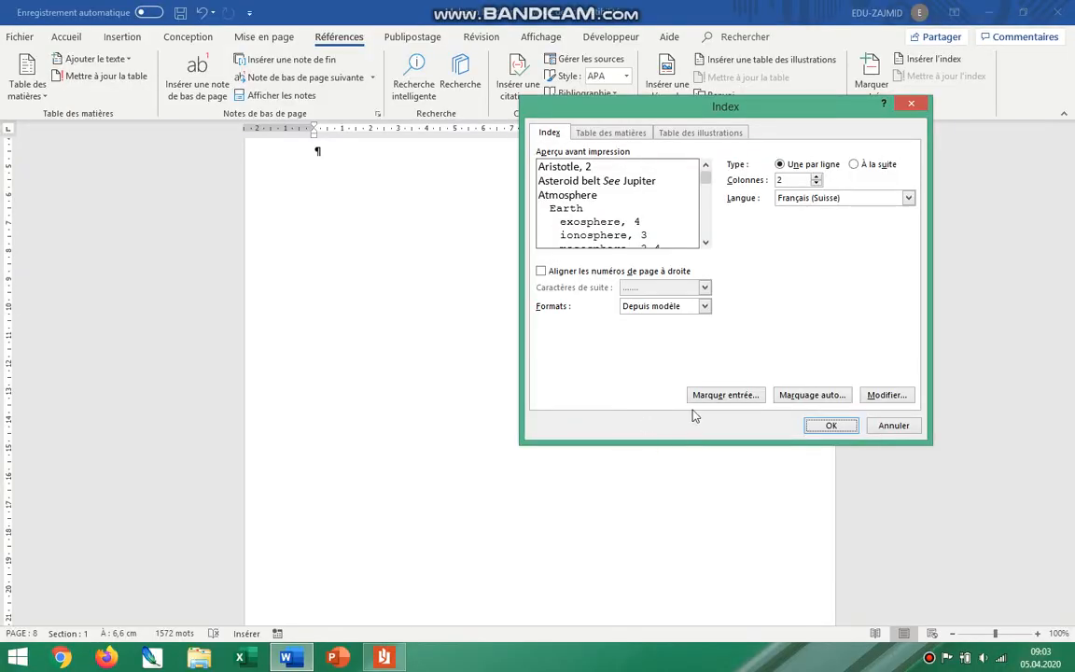
pyautogui.click(833, 426)
pyautogui.click(506, 278)
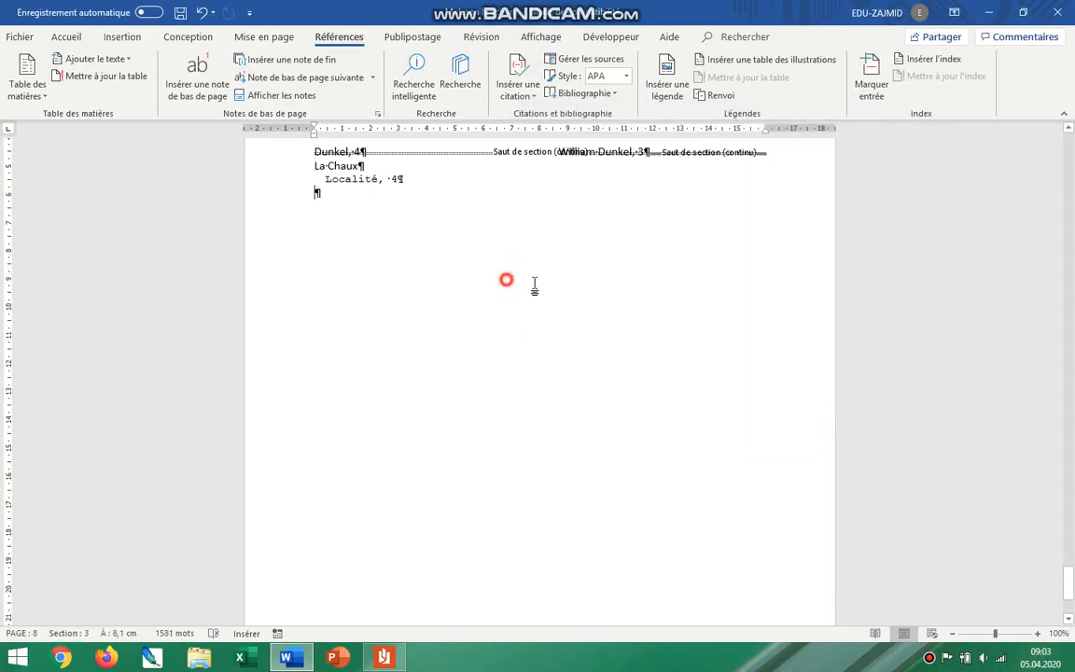
# - Hide the formatting marks to examine the inserted index on the last page
pyautogui.scroll(3, 560, 287)
pyautogui.scroll(2, 691, 344)
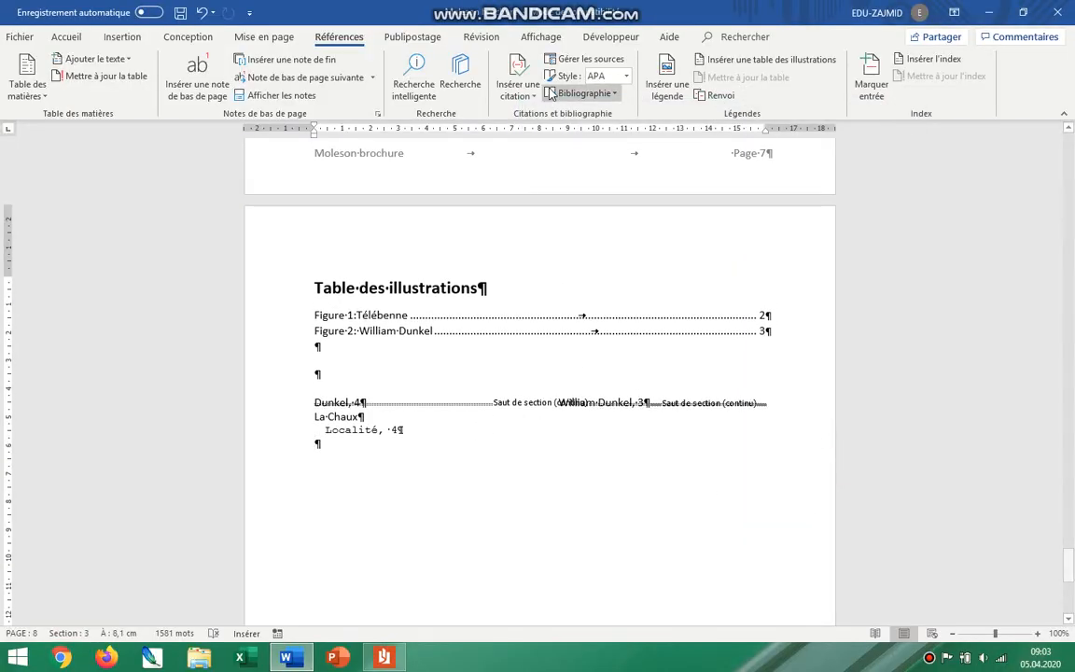
pyautogui.click(66, 36)
pyautogui.click(542, 64)
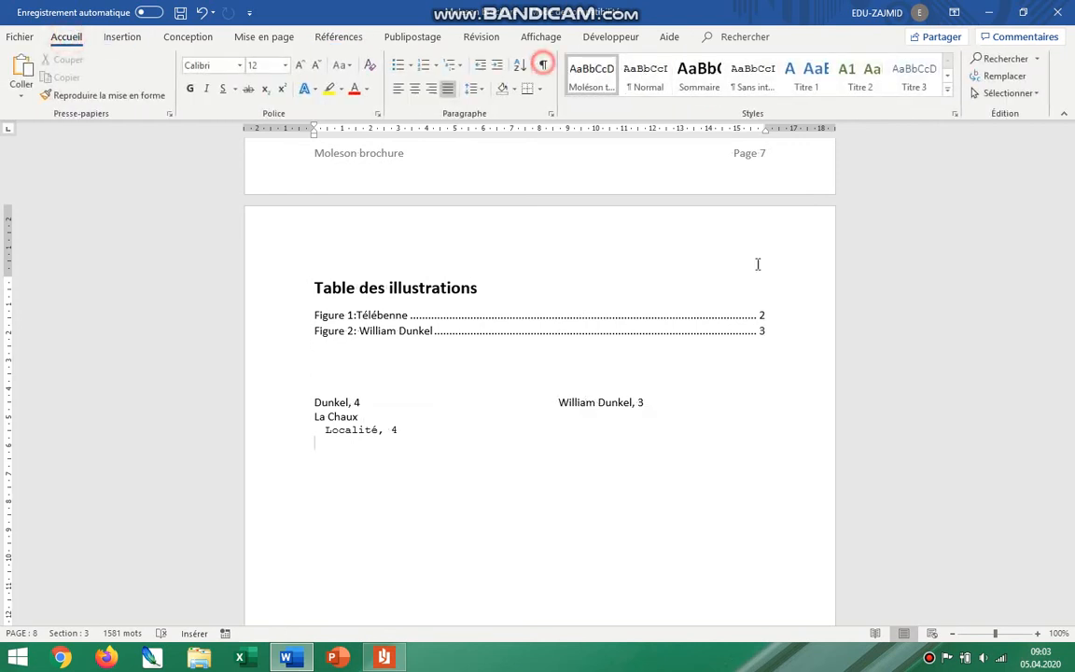
pyautogui.click(544, 64)
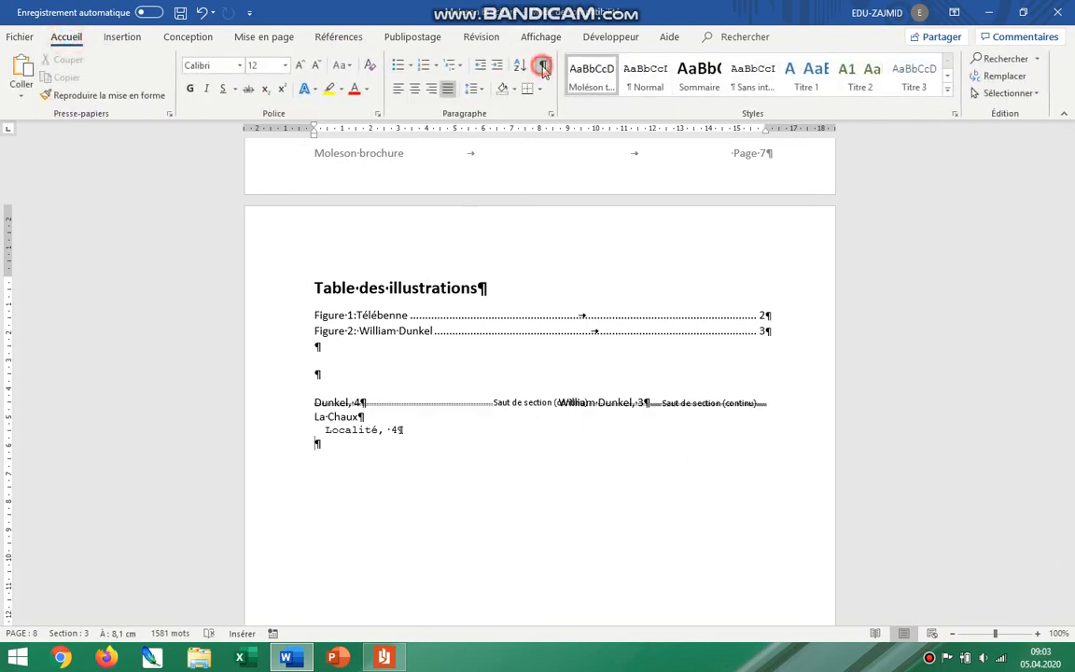
pyautogui.click(543, 65)
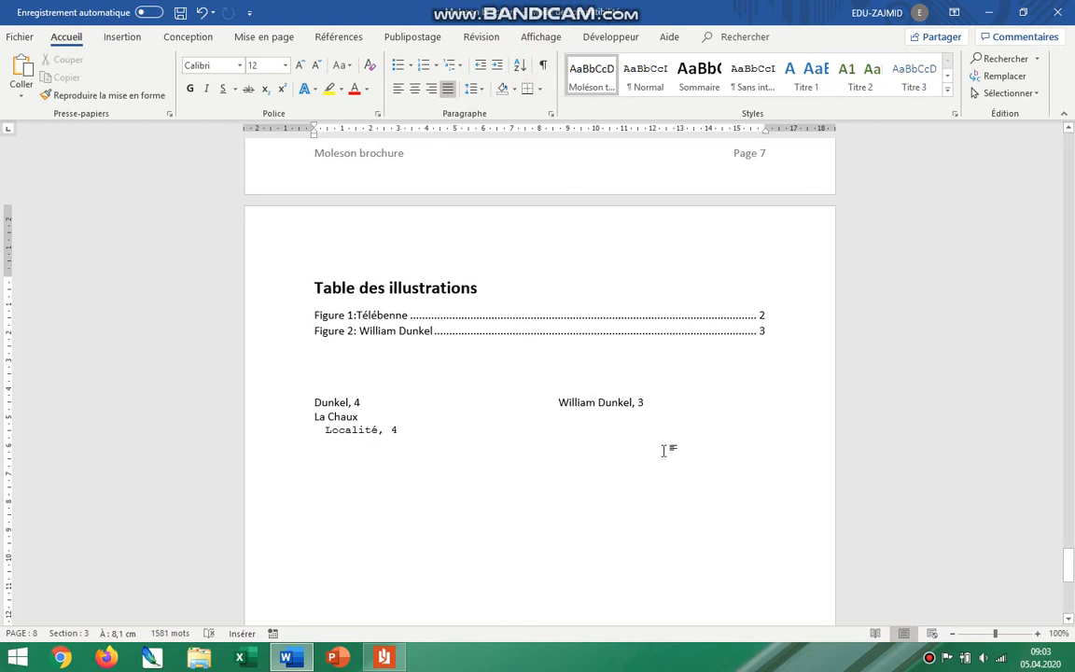
# - Show the formatting marks again and add the title "Index" above the index in the Sommaire style
pyautogui.click(319, 375)
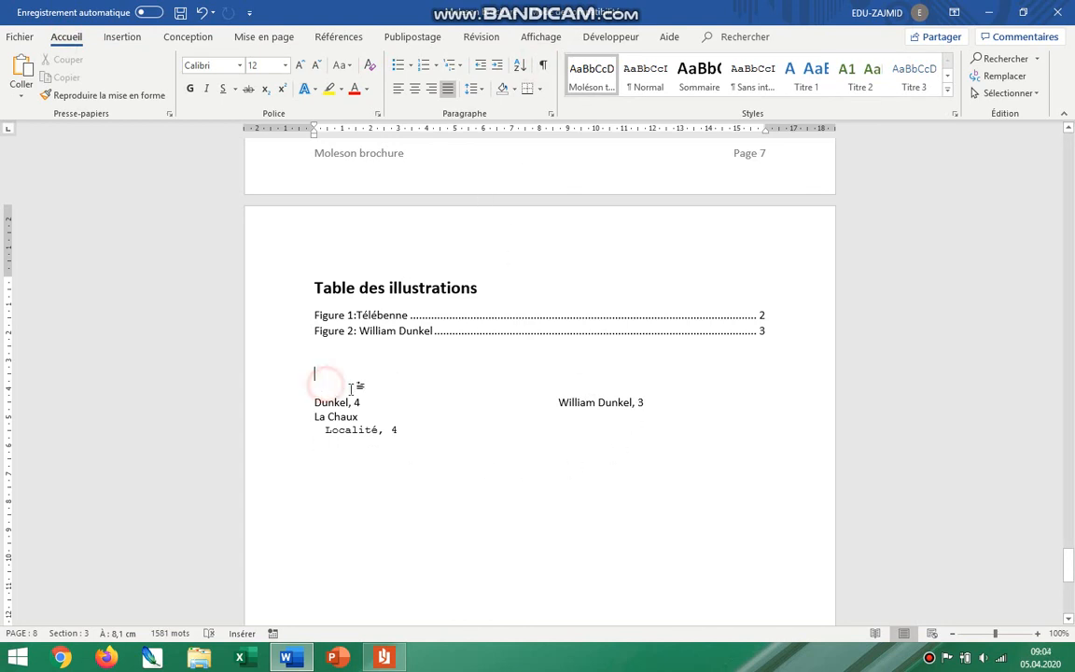
pyautogui.click(543, 65)
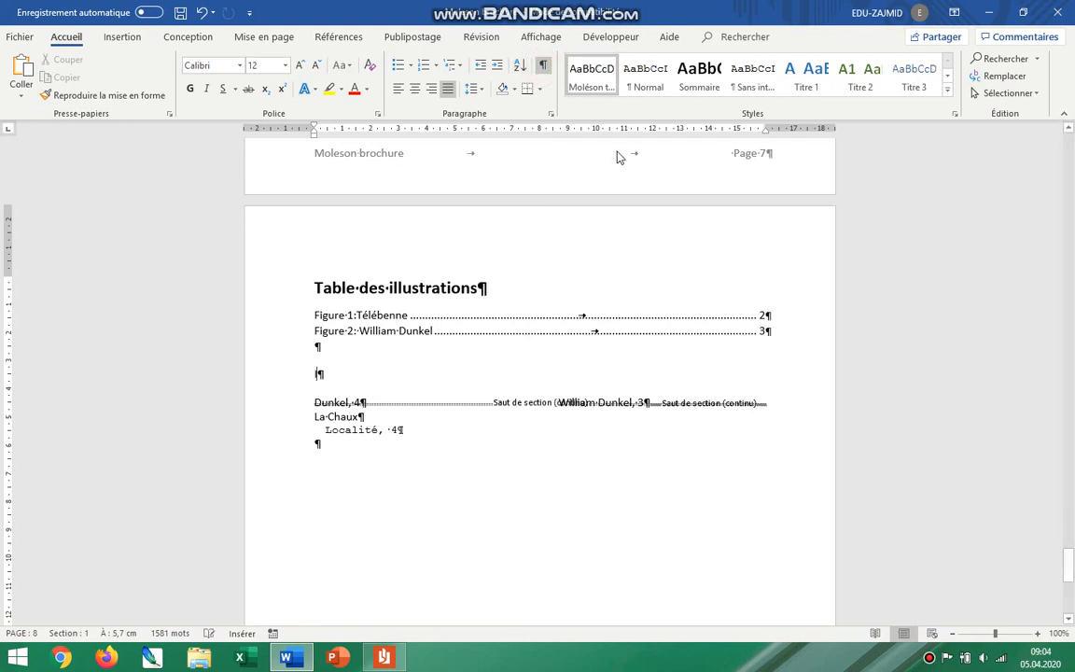
pyautogui.write('Index')
pyautogui.moveTo(347, 372); pyautogui.dragTo(312, 375)
pyautogui.click(700, 82)
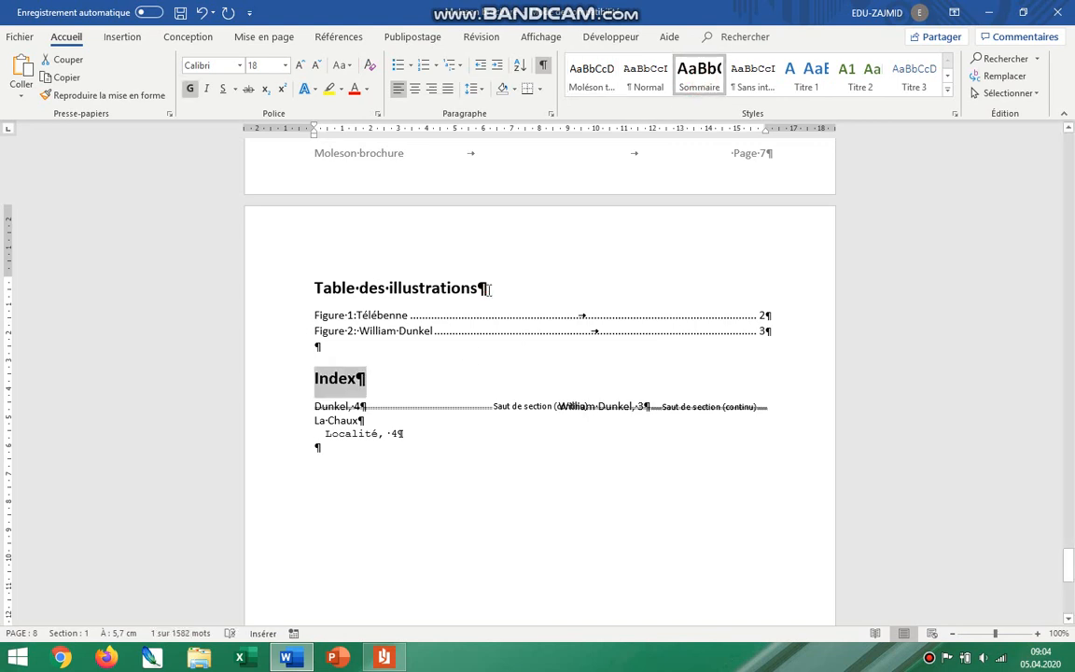
pyautogui.moveTo(489, 288); pyautogui.dragTo(315, 290)
# - Select the Bibliographie heading and modify its Titre 1 style to include a bottom paragraph border
pyautogui.scroll(15, 668, 312)
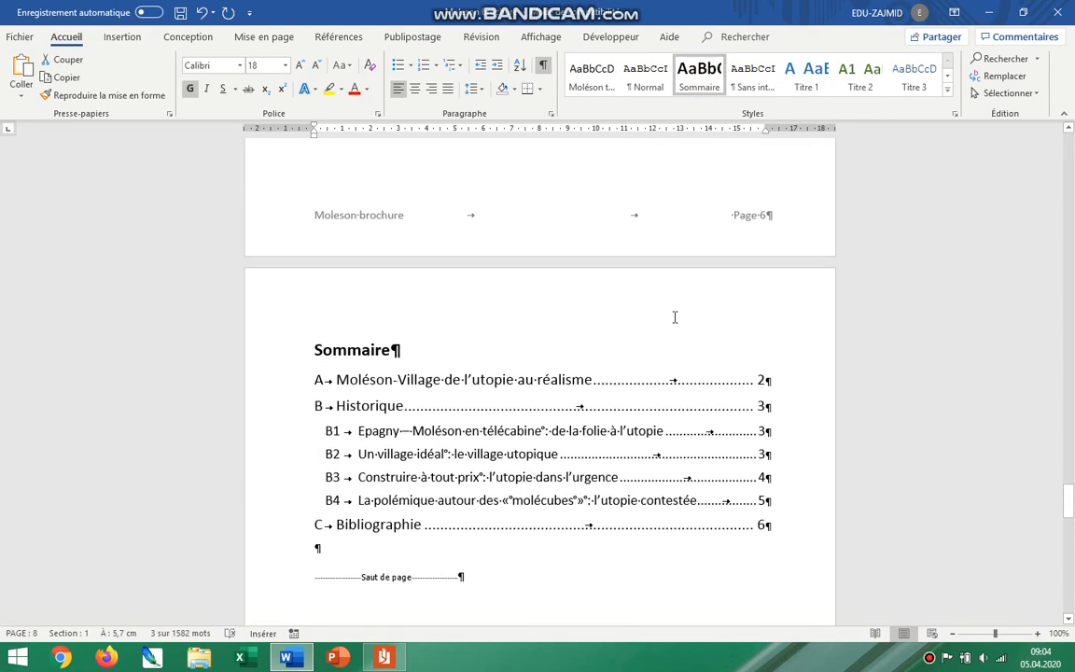
pyautogui.scroll(12, 607, 325)
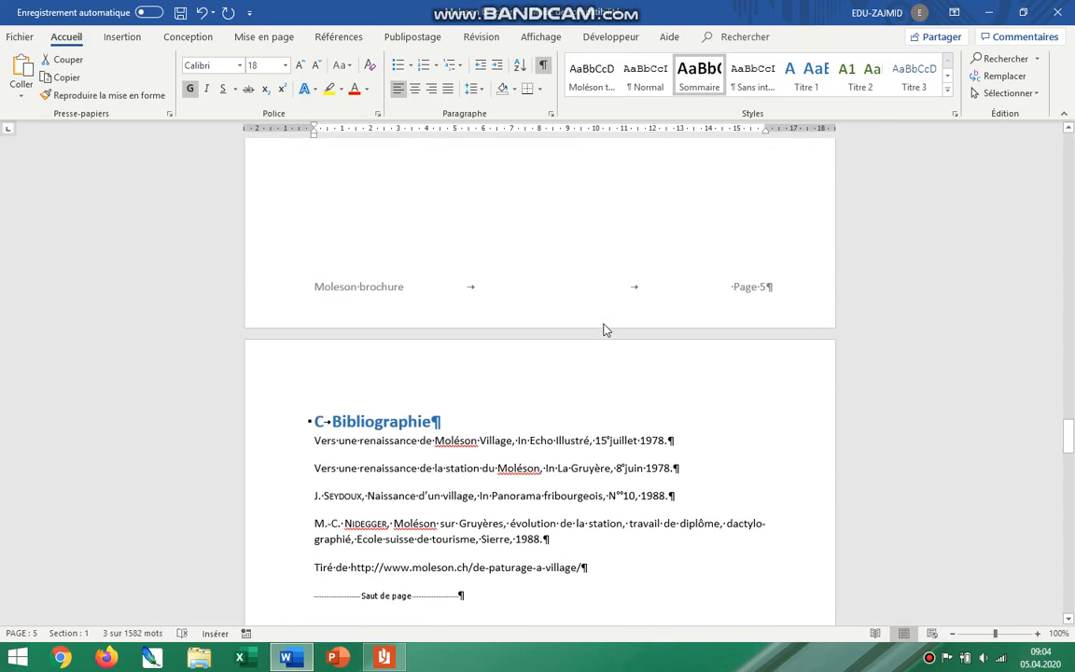
pyautogui.scroll(6, 612, 331)
pyautogui.scroll(-13, 613, 334)
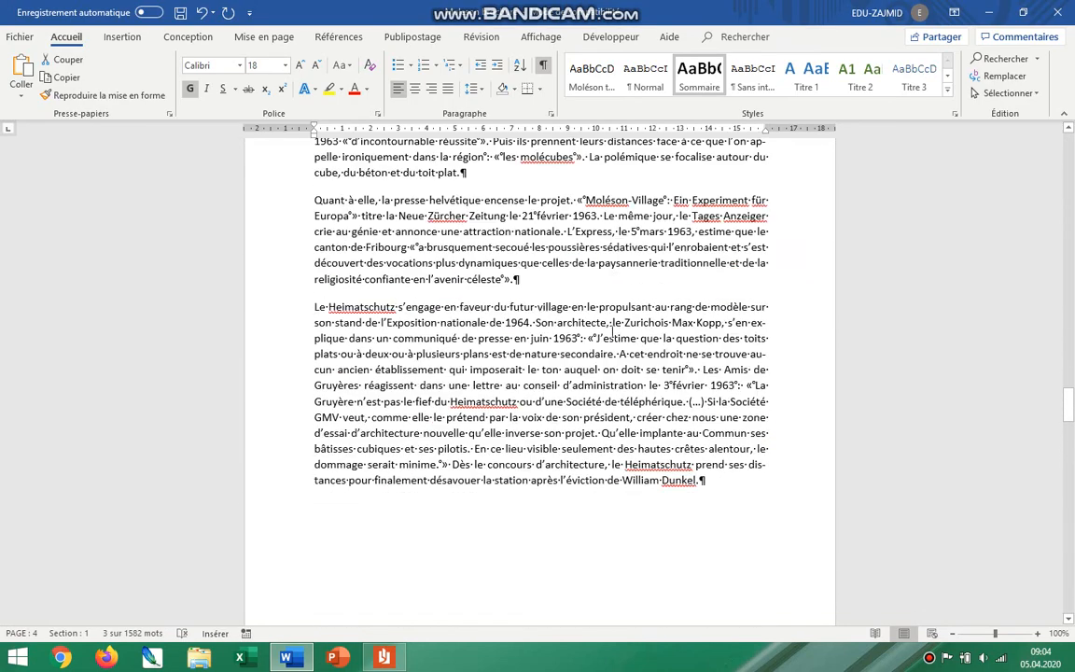
pyautogui.doubleClick(455, 432)
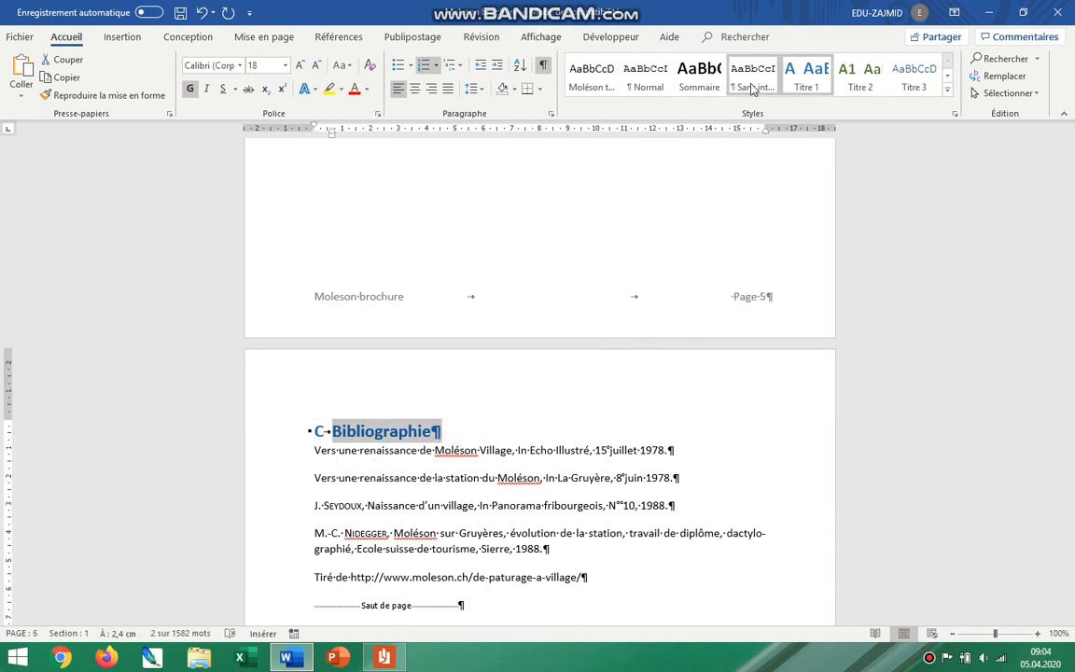
pyautogui.rightClick(822, 83)
pyautogui.click(876, 113)
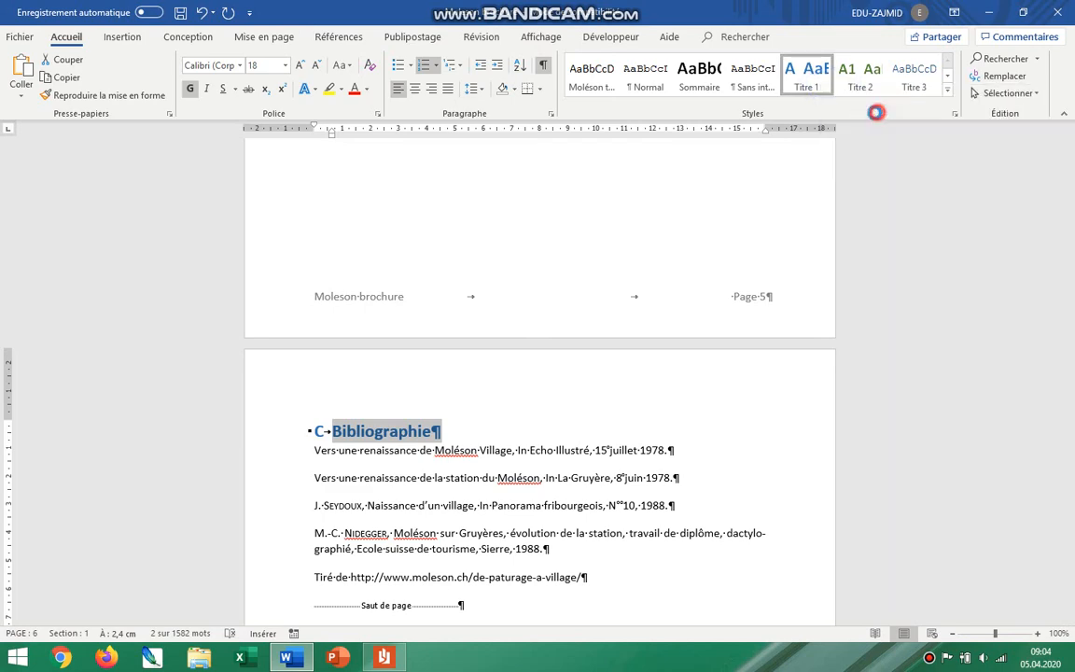
pyautogui.click(383, 470)
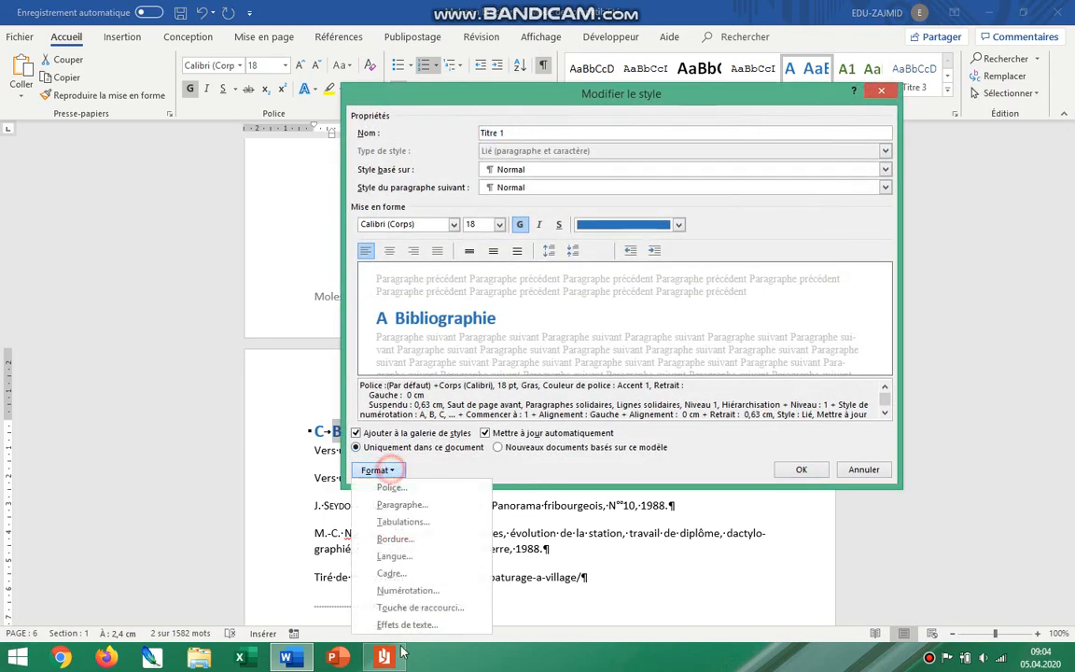
pyautogui.click(422, 538)
pyautogui.click(631, 337)
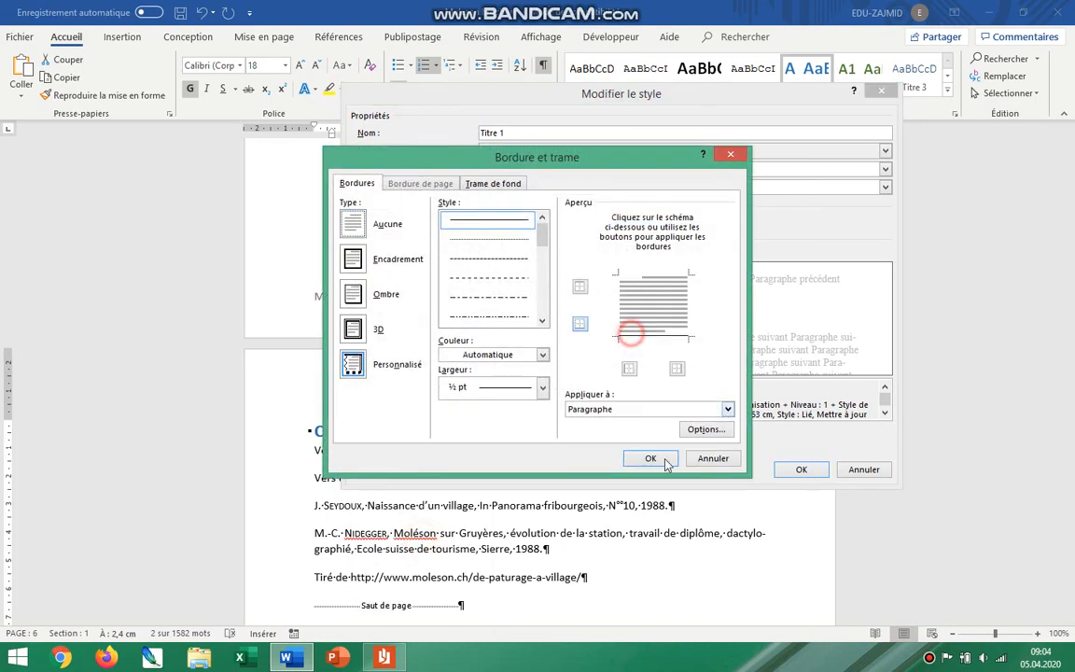